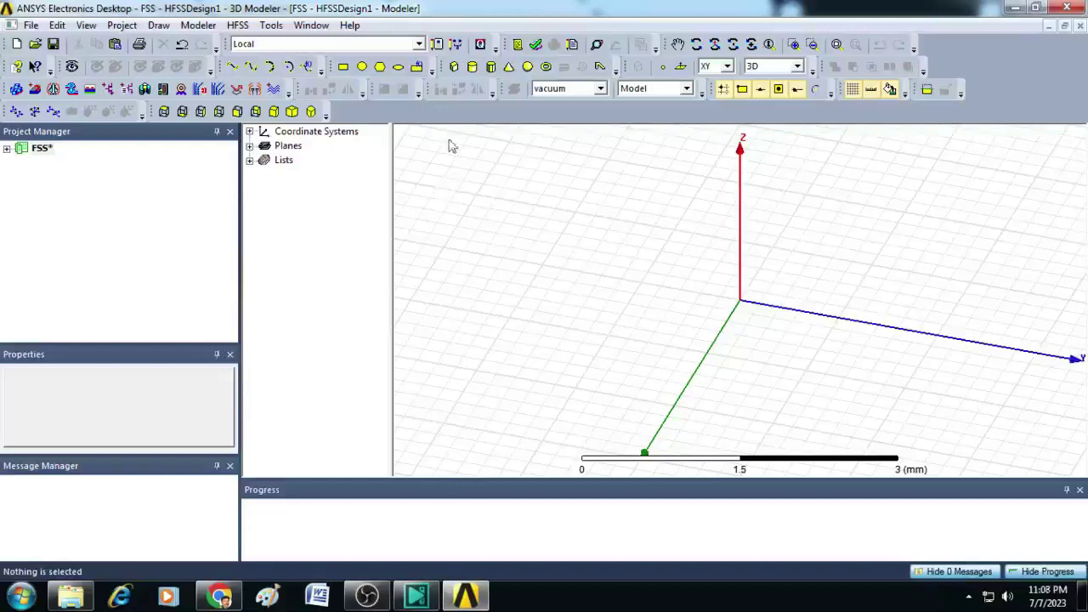
# Step: Draw a rectangle about 3.2 mm by 2.6 mm on the XY plane around the origin
pyautogui.click(343, 67)
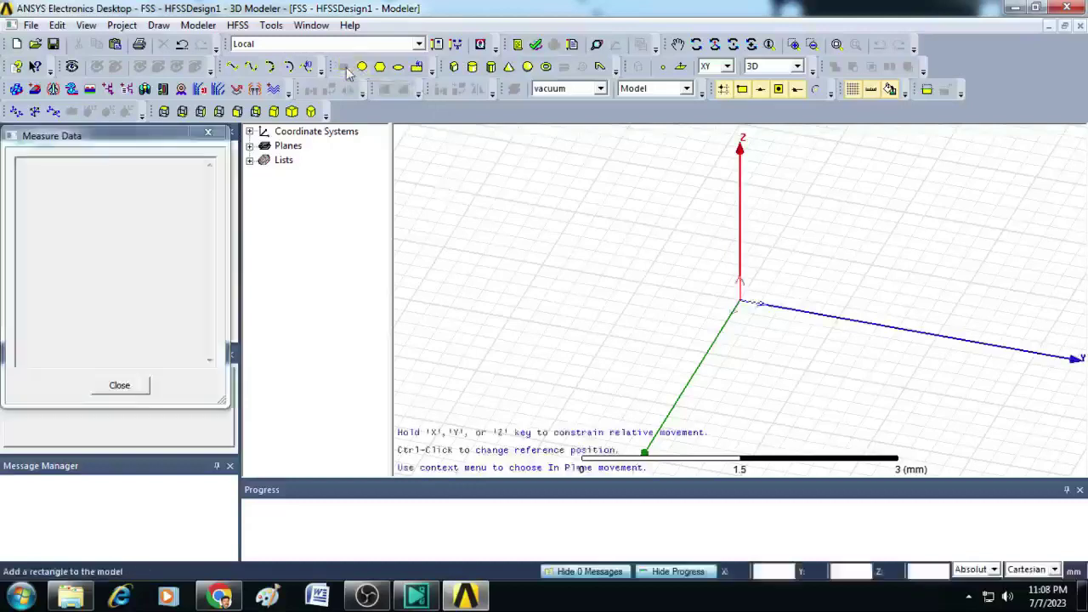
pyautogui.click(699, 190)
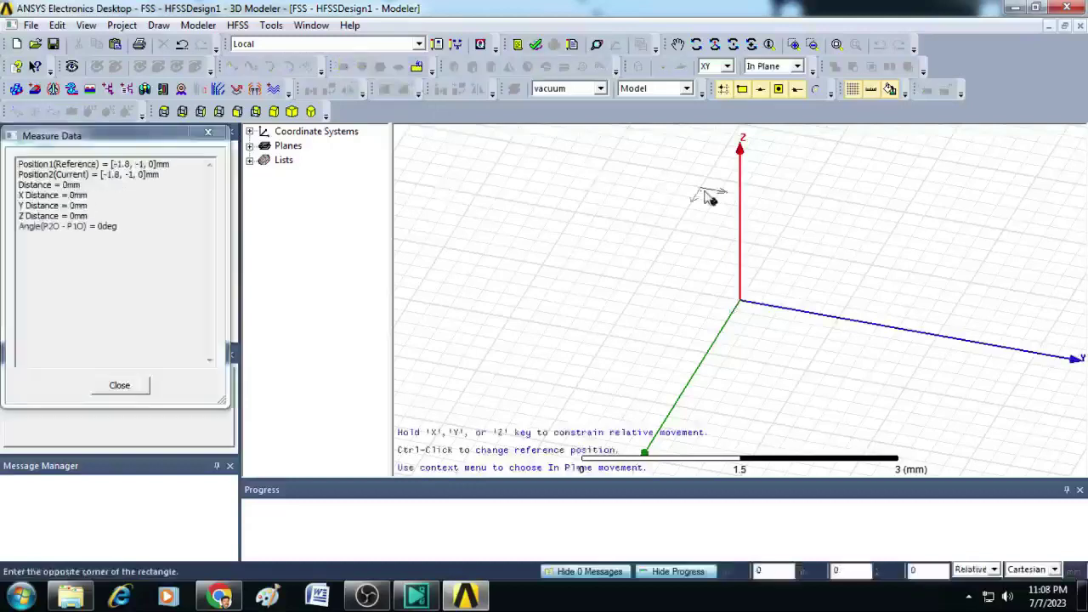
pyautogui.click(847, 406)
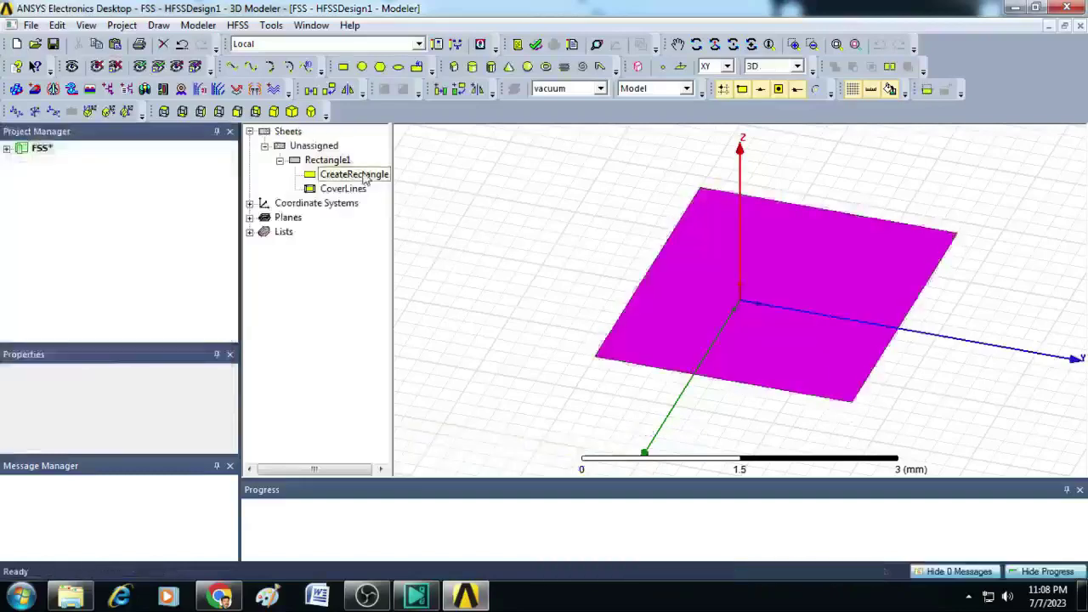
# Step: Set the first rectangle's position to -$W/2, -$L/2, 0 using project variables
pyautogui.doubleClick(354, 175)
pyautogui.click(392, 243)
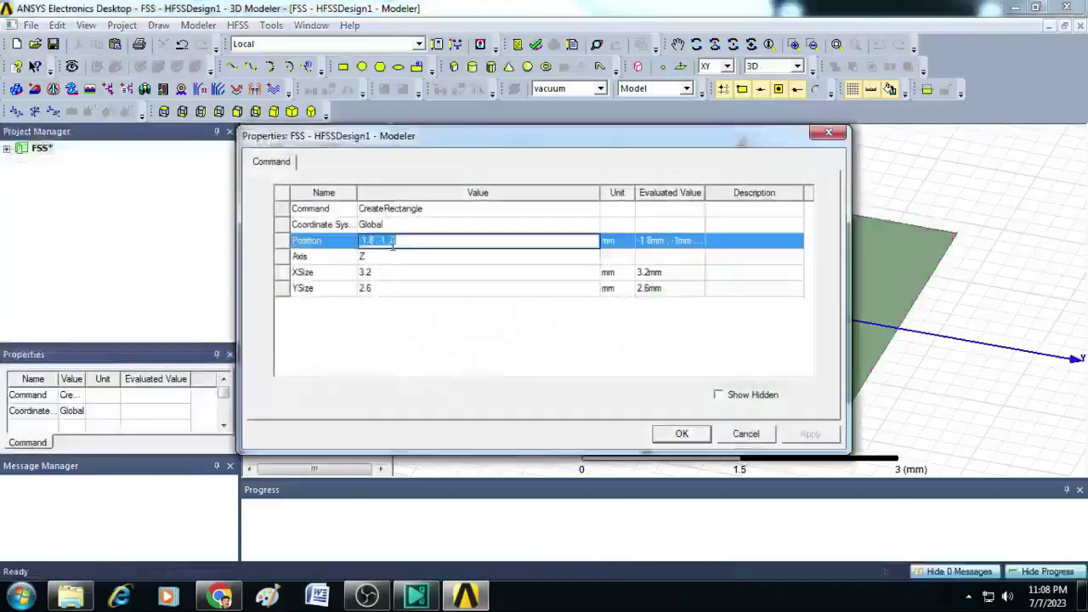
pyautogui.press('BackSpace')
pyautogui.write('-$W/2,-$L/2')
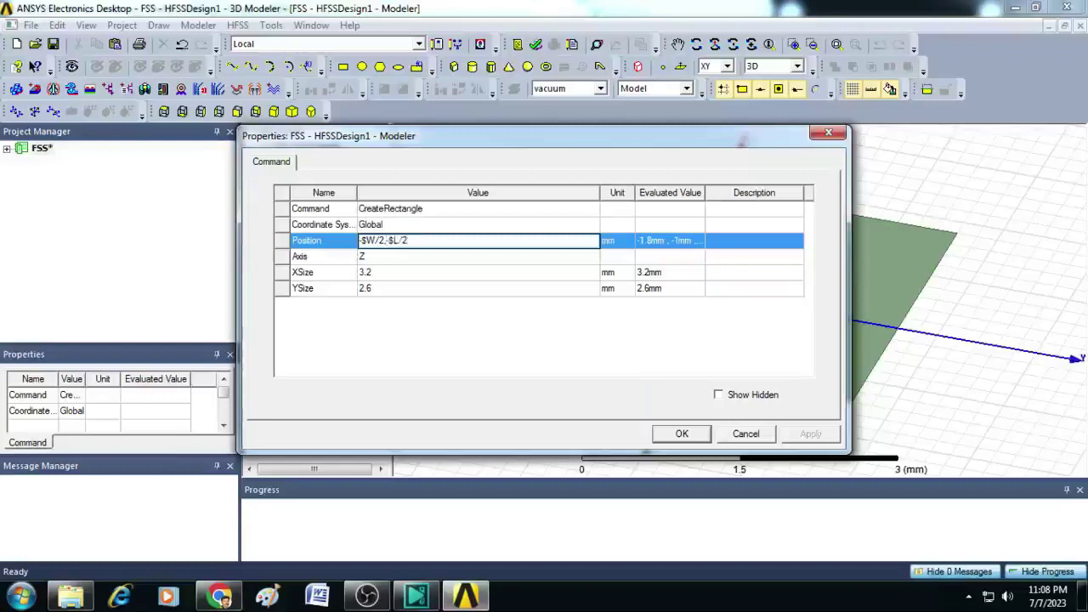
pyautogui.click(378, 335)
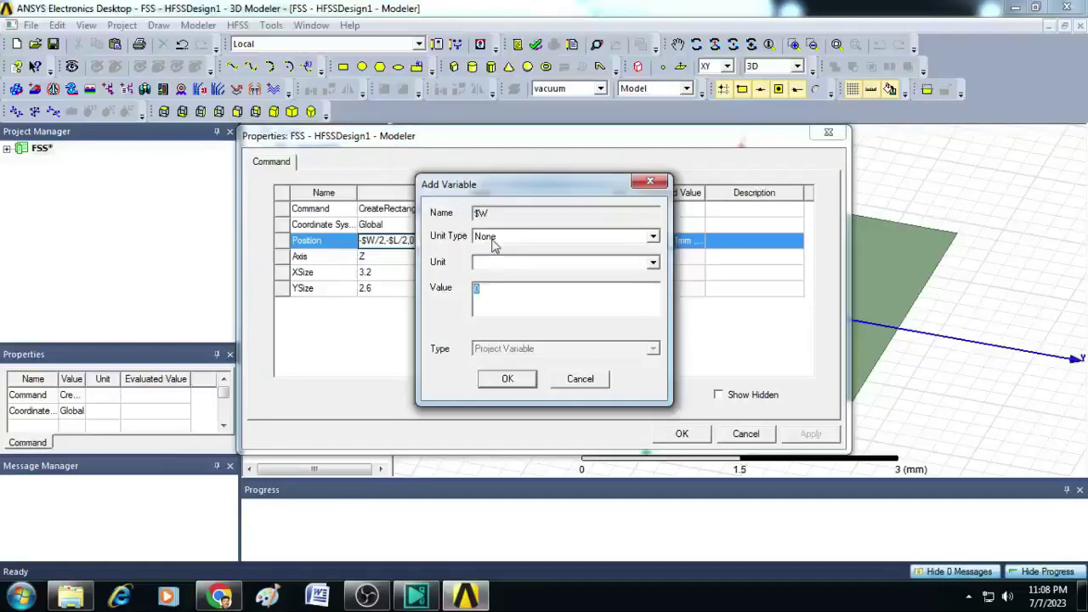
# Step: Define the project variable $W as a Length of 15 mm
pyautogui.click(494, 242)
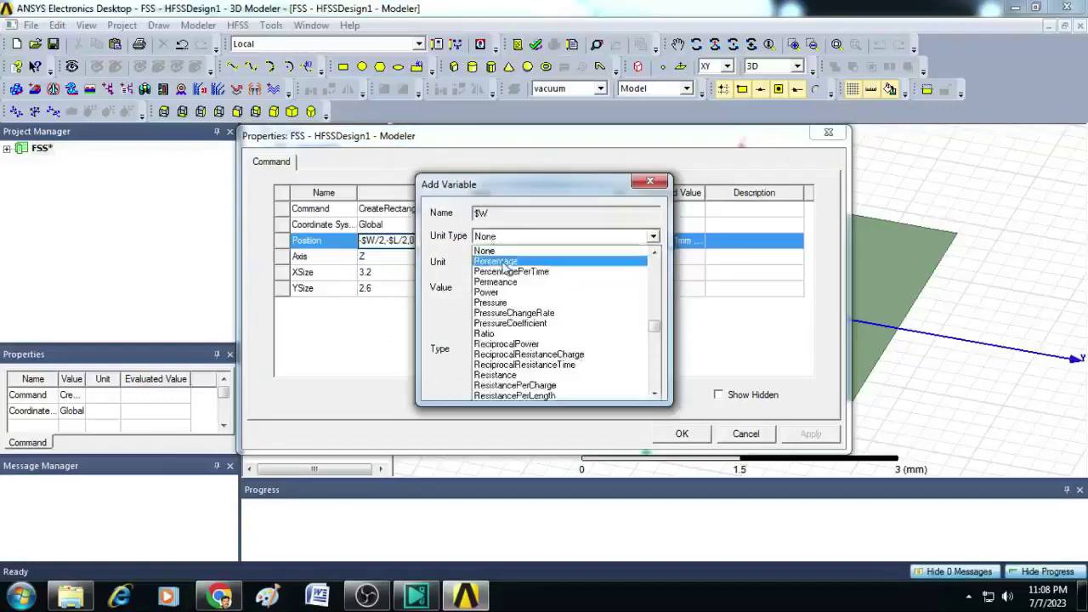
pyautogui.press('l')
pyautogui.press('Return')
pyautogui.click(498, 290)
pyautogui.doubleClick(499, 290)
pyautogui.write('15')
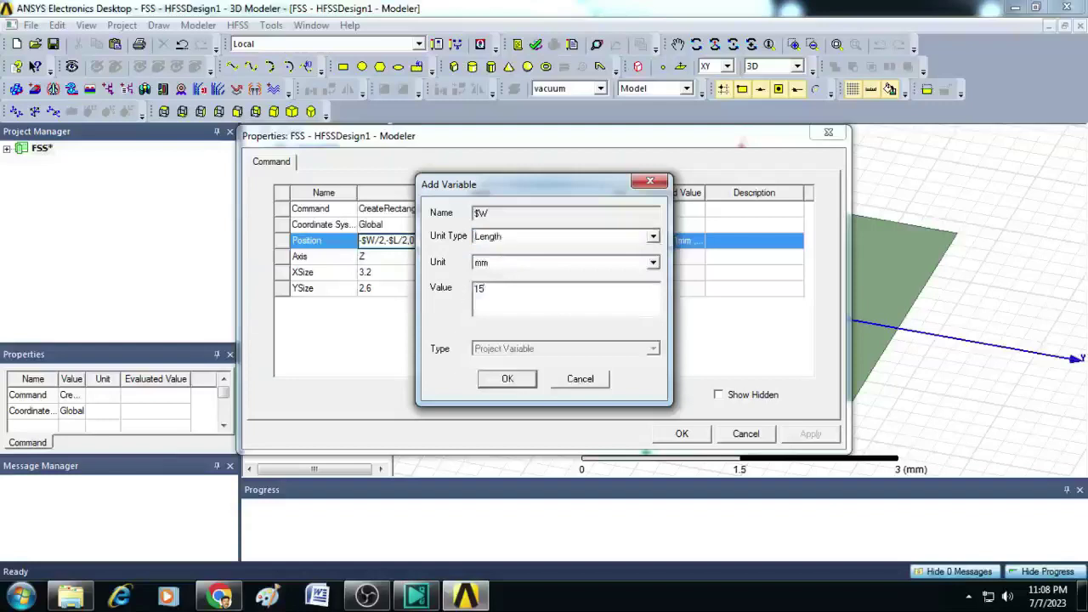
pyautogui.click(507, 379)
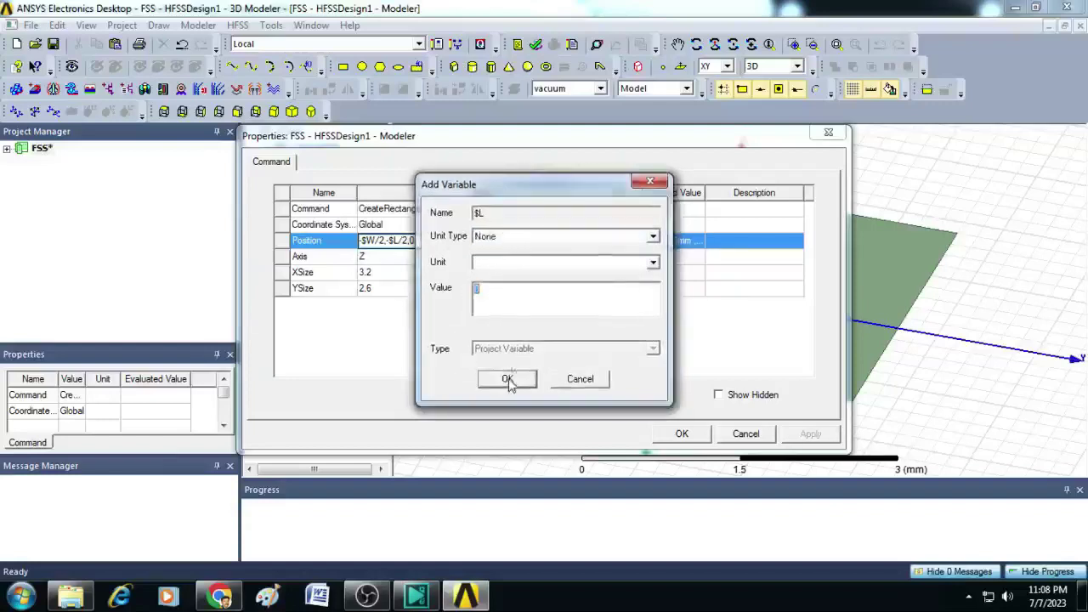
# Step: Define the project variable $L as a Length of 15 mm
pyautogui.click(528, 237)
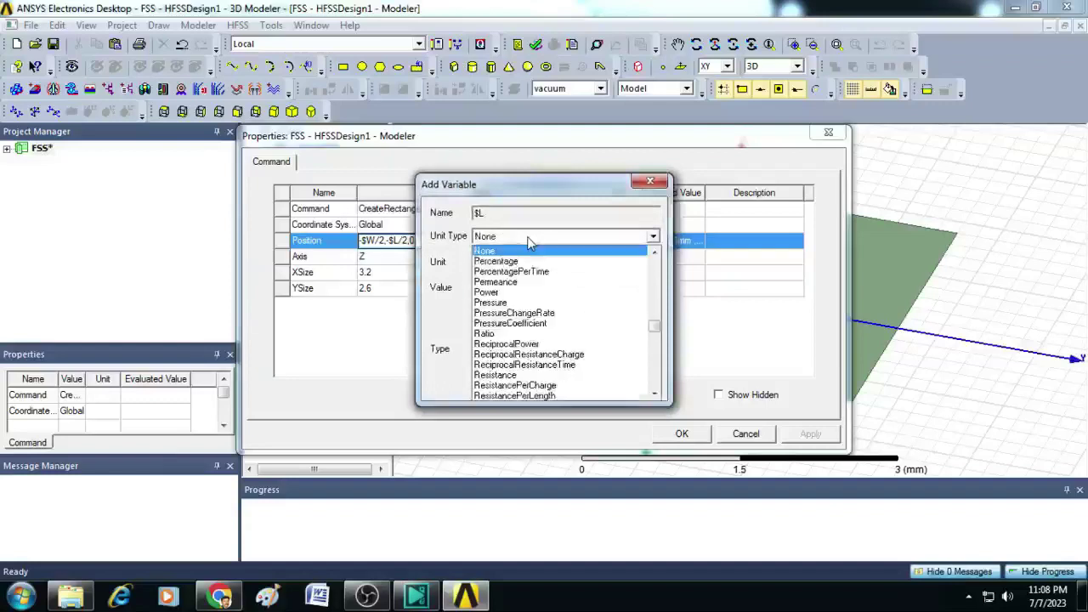
pyautogui.press('l')
pyautogui.press('Return')
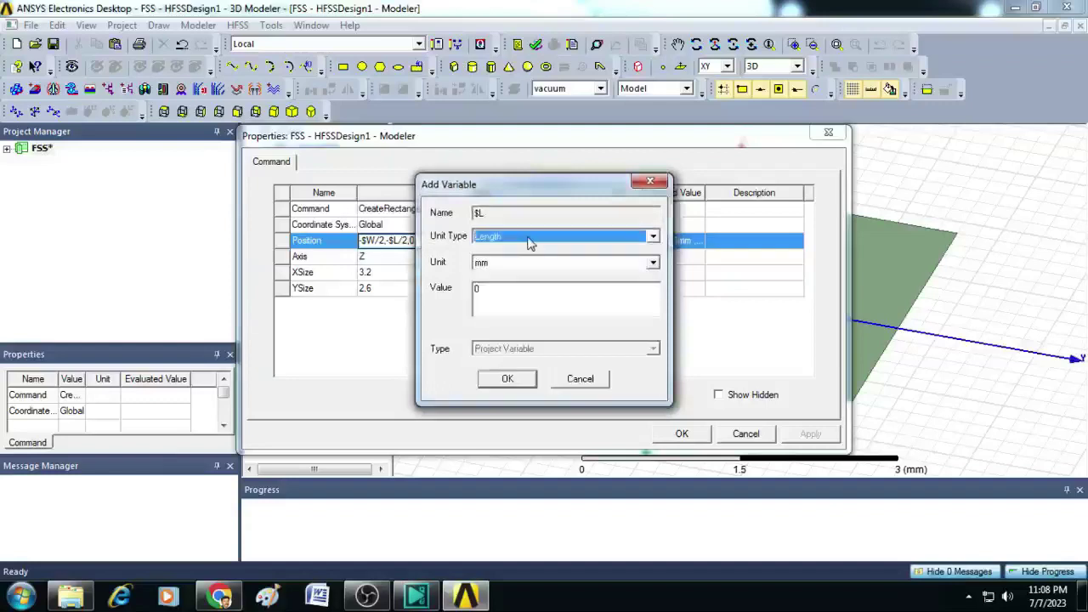
pyautogui.doubleClick(513, 290)
pyautogui.write('15')
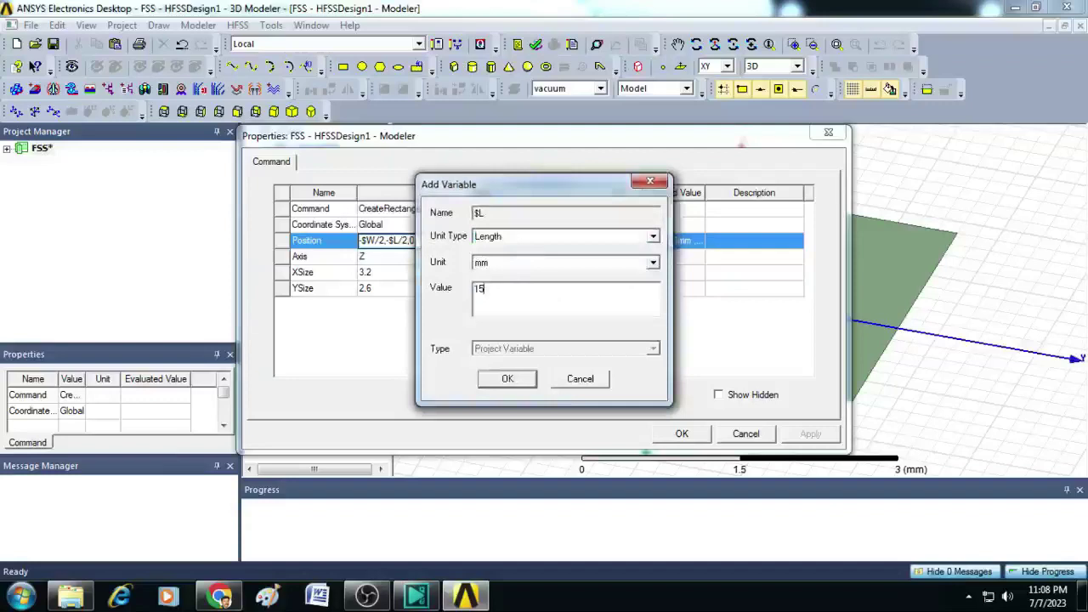
pyautogui.click(508, 379)
# Step: Set the first rectangle's XSize to $W and YSize to $L, and apply the properties
pyautogui.click(413, 271)
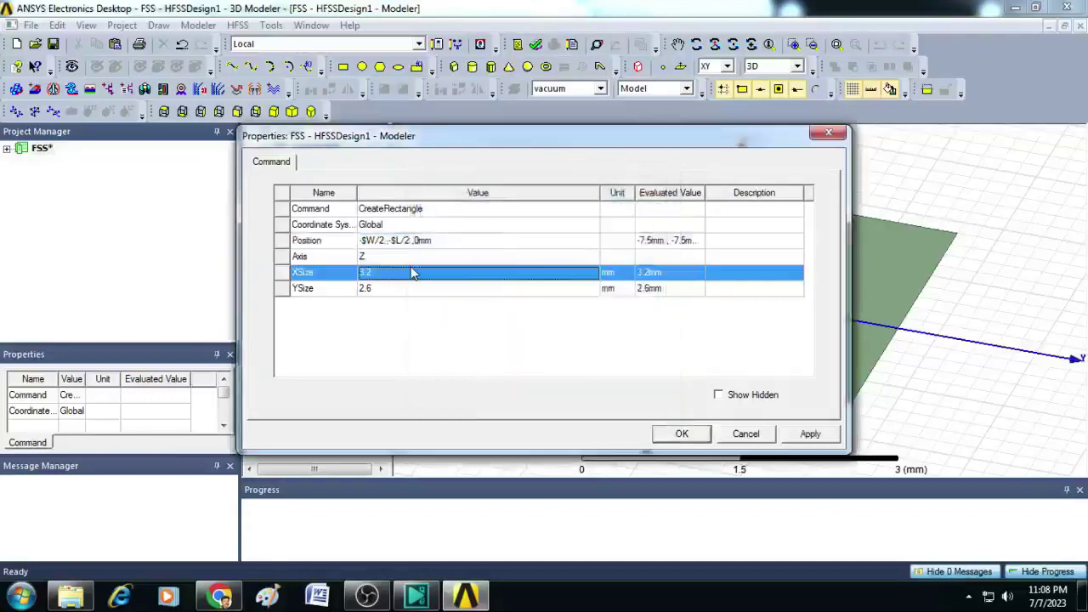
pyautogui.click(413, 272)
pyautogui.write('$W')
pyautogui.press('Tab')
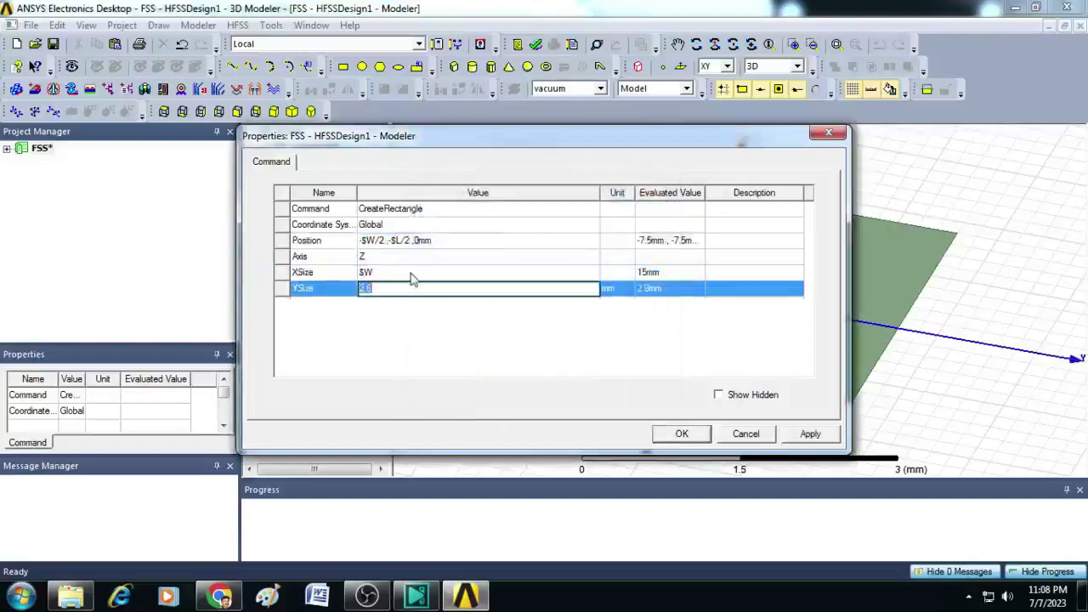
pyautogui.write('$')
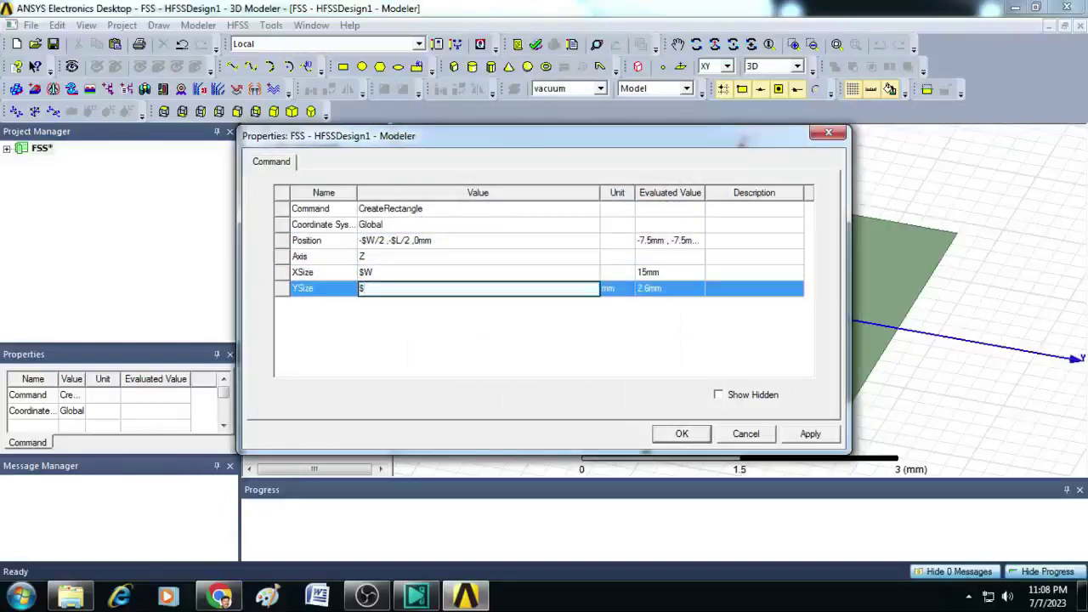
pyautogui.write('L')
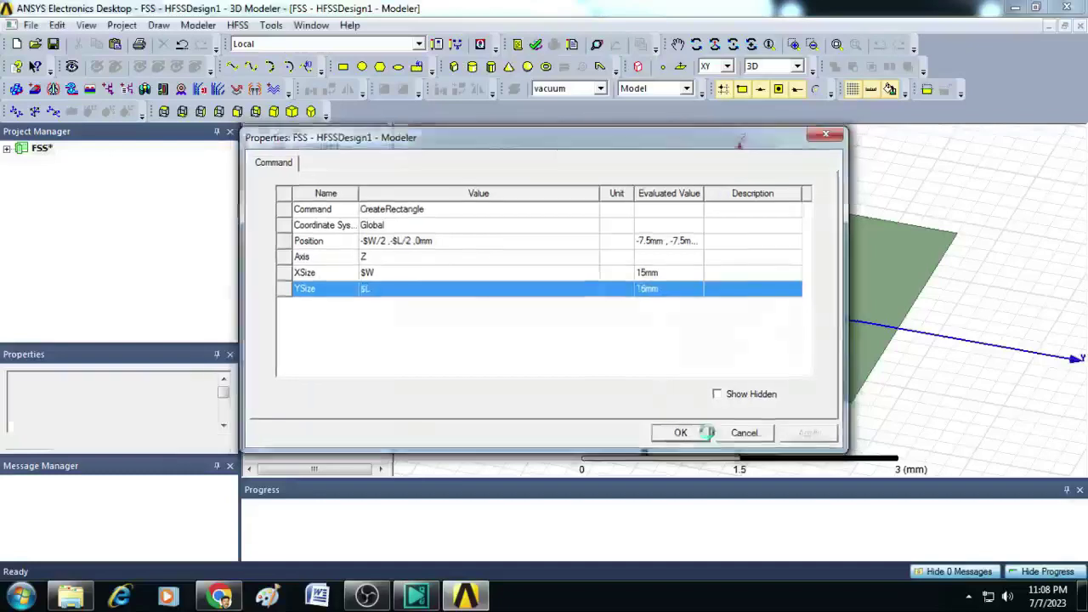
pyautogui.click(701, 433)
pyautogui.click(836, 46)
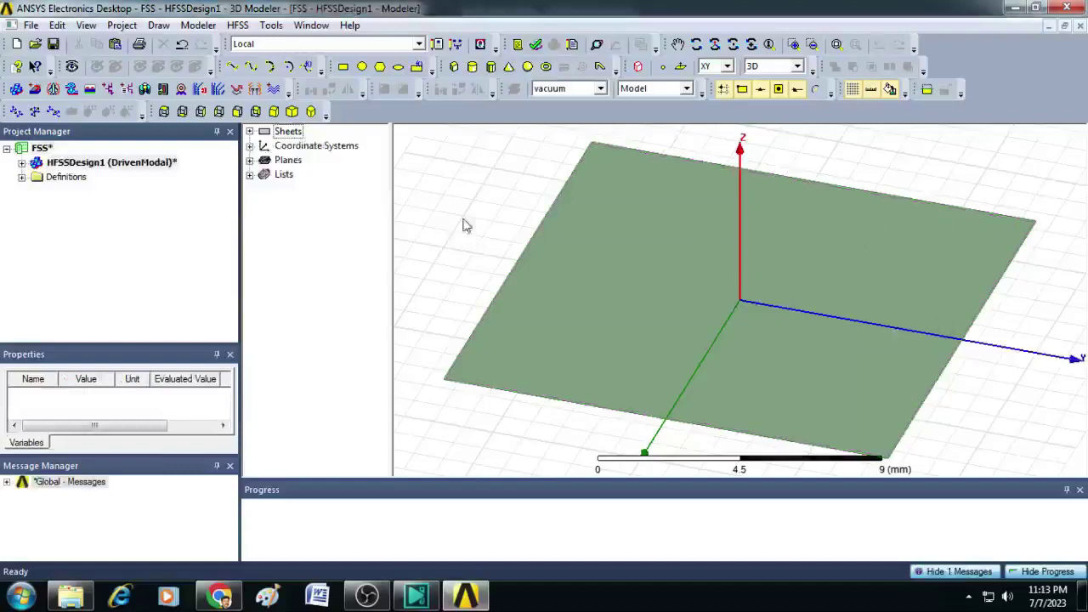
# Step: Draw a second rectangle about 12 mm by 3 mm on the XY plane inside the large sheet
pyautogui.click(342, 67)
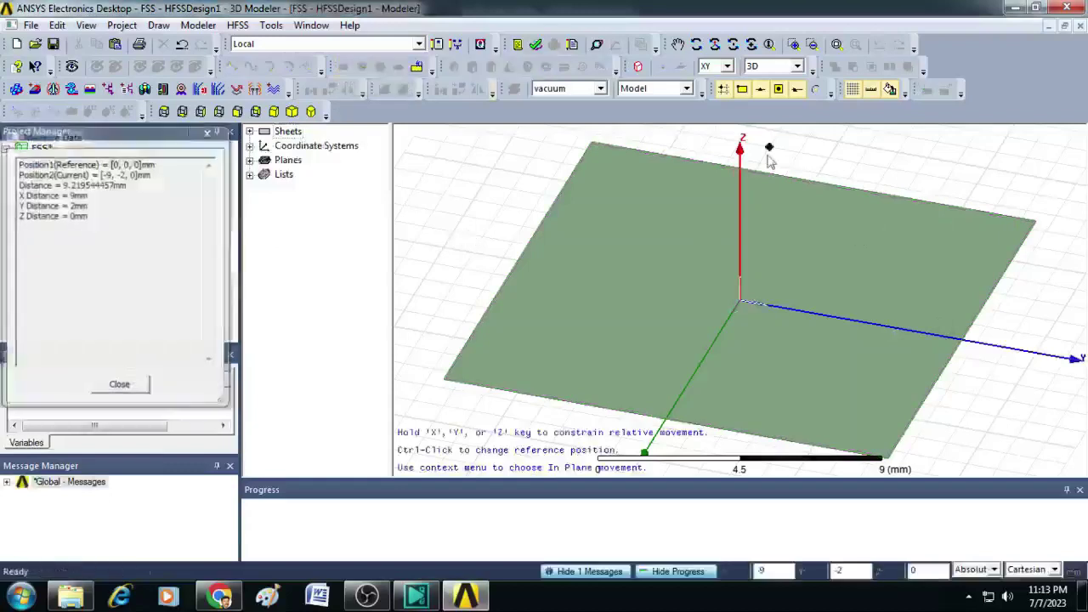
pyautogui.click(737, 197)
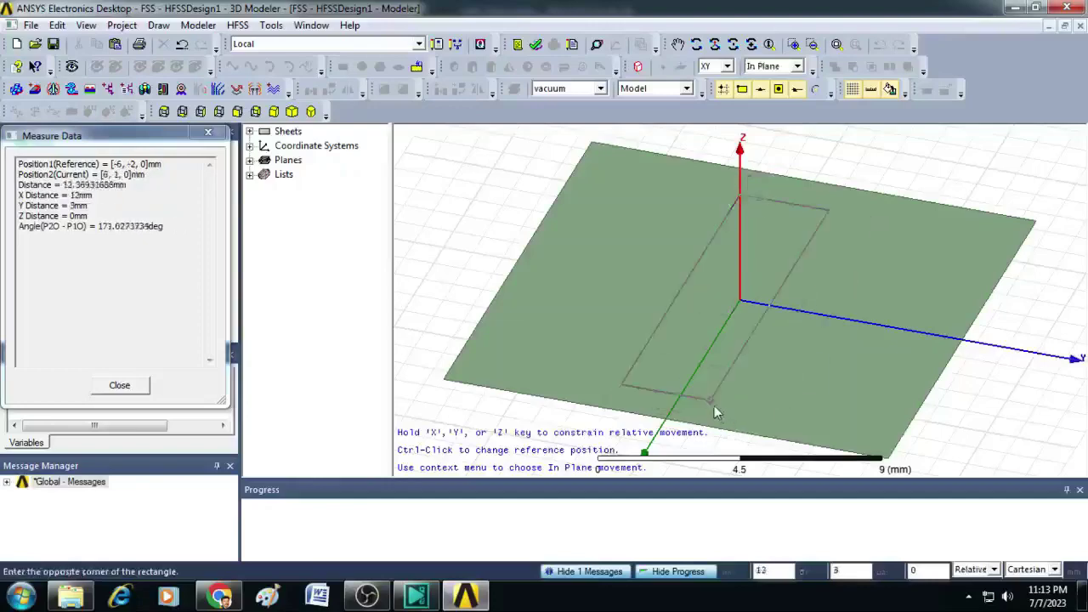
pyautogui.click(714, 411)
# Step: Set the second rectangle's position to -$Ws/2, -$Ls/2, 0 using new project variables
pyautogui.doubleClick(333, 194)
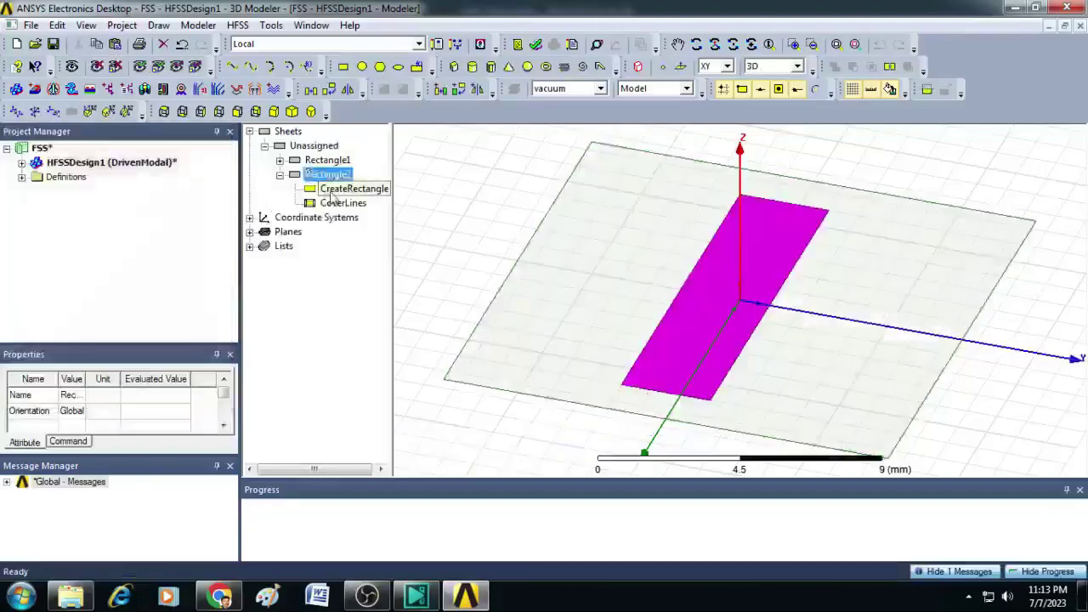
pyautogui.click(399, 241)
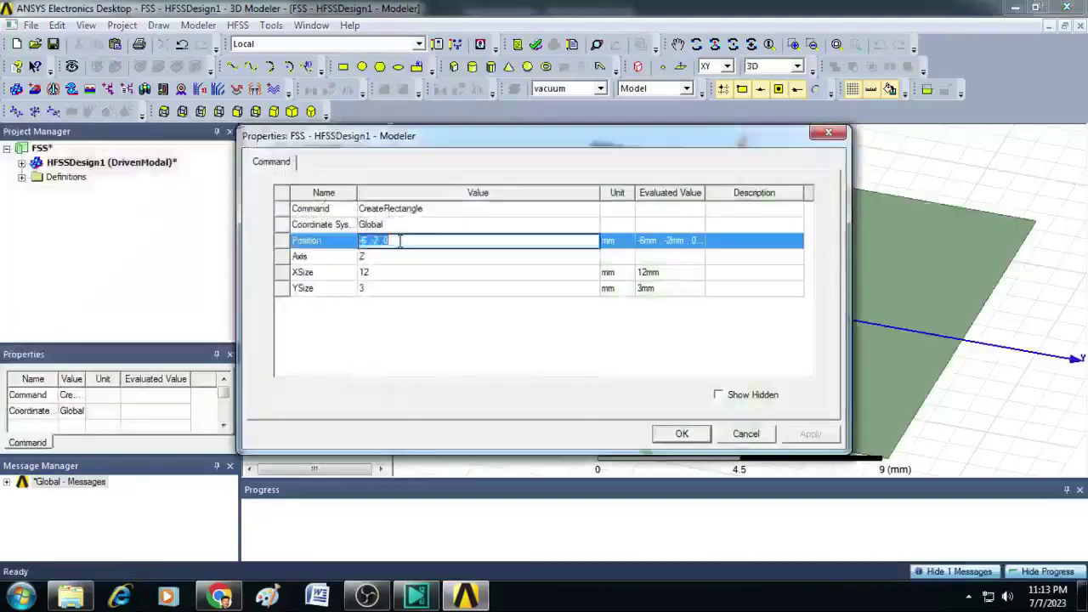
pyautogui.press('BackSpace')
pyautogui.write('-$Ws/2,-$')
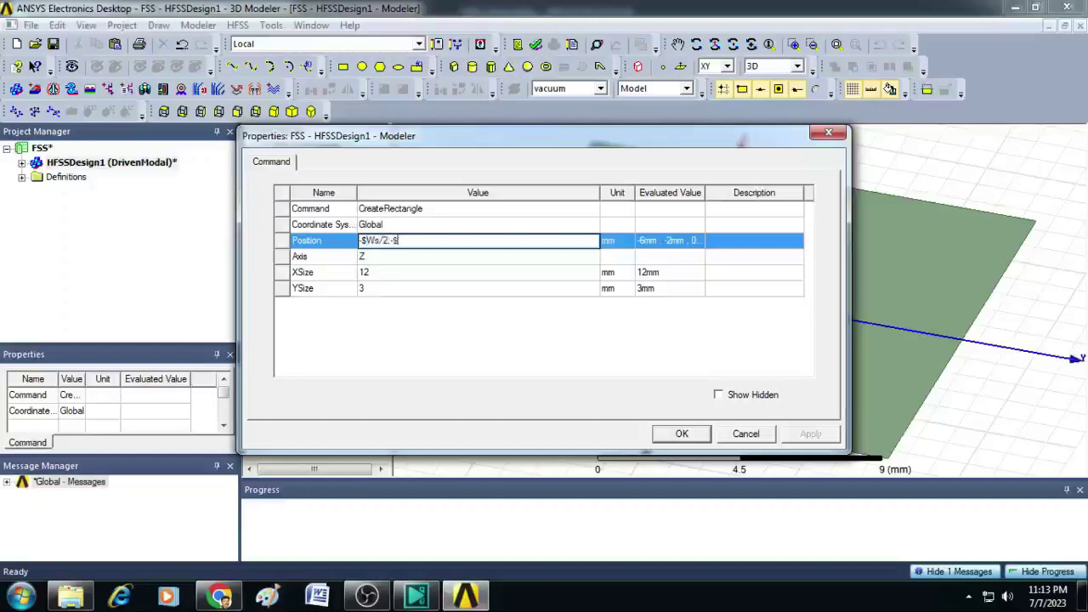
pyautogui.write('Ls/2,0')
pyautogui.press('Return')
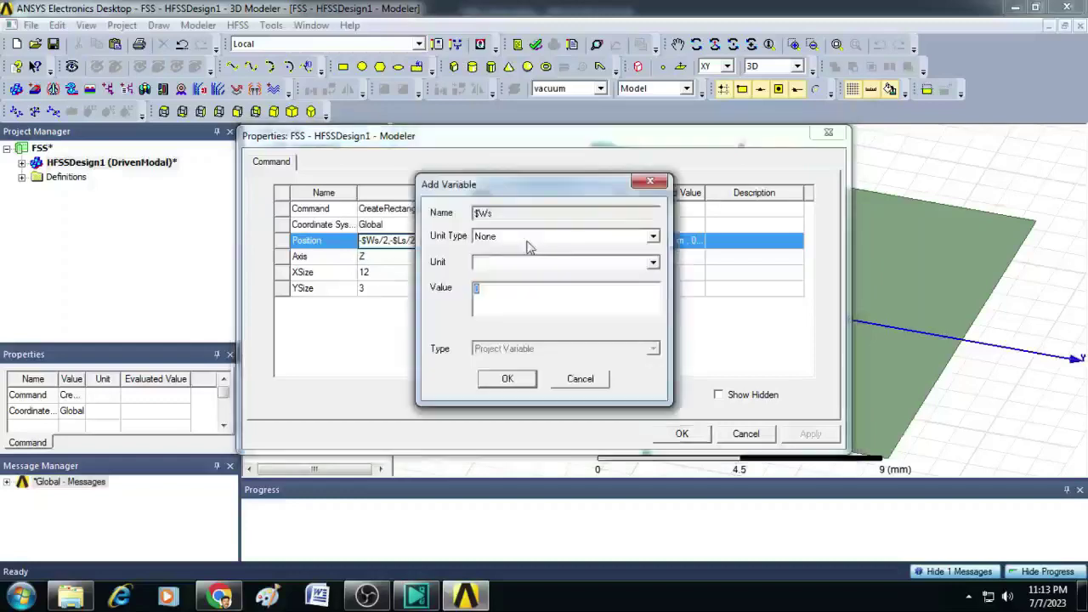
# Step: Define the project variable $Ws as a Length of 2 mm
pyautogui.click(529, 243)
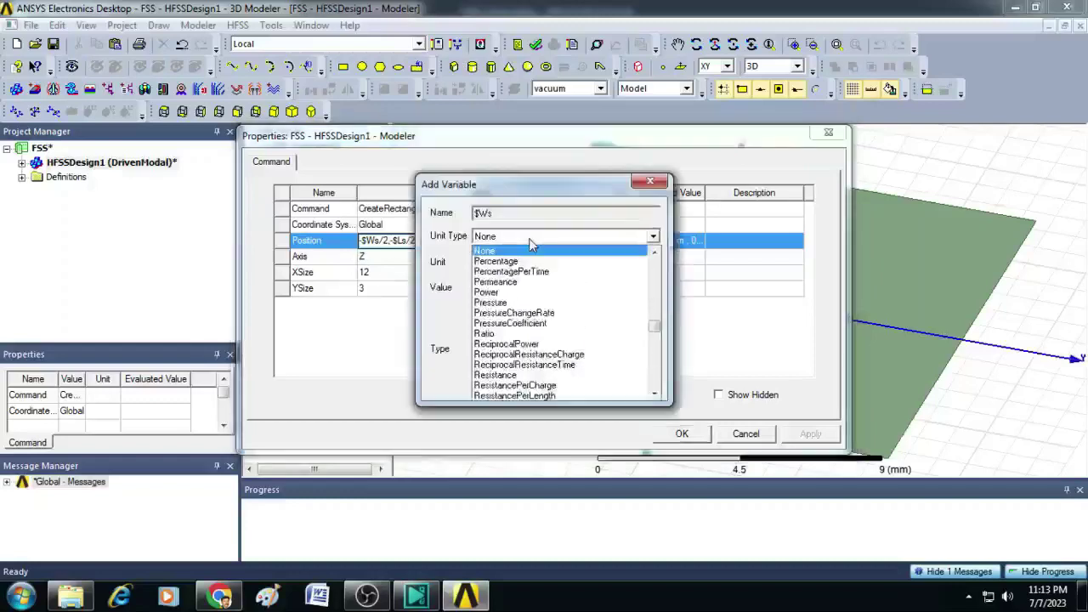
pyautogui.press('l')
pyautogui.press('Return')
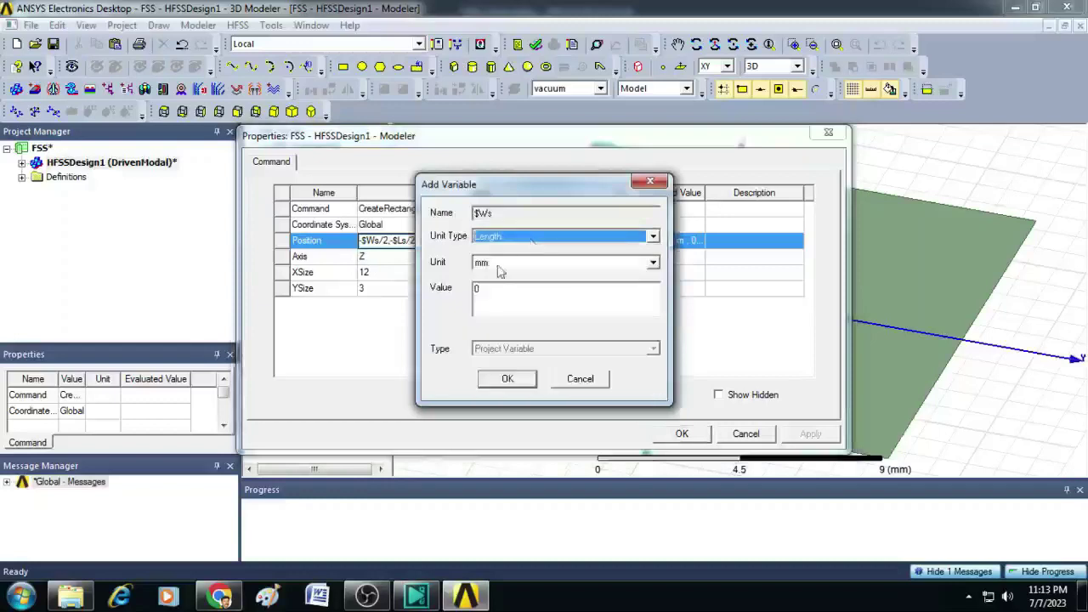
pyautogui.press('Tab')
pyautogui.press('Tab')
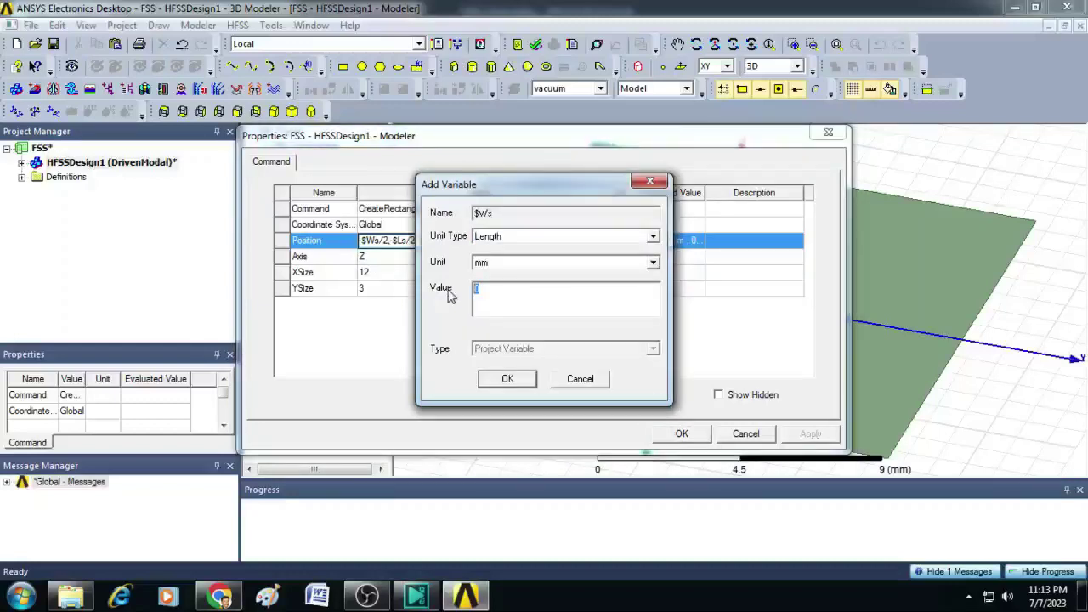
pyautogui.write('2')
pyautogui.click(506, 379)
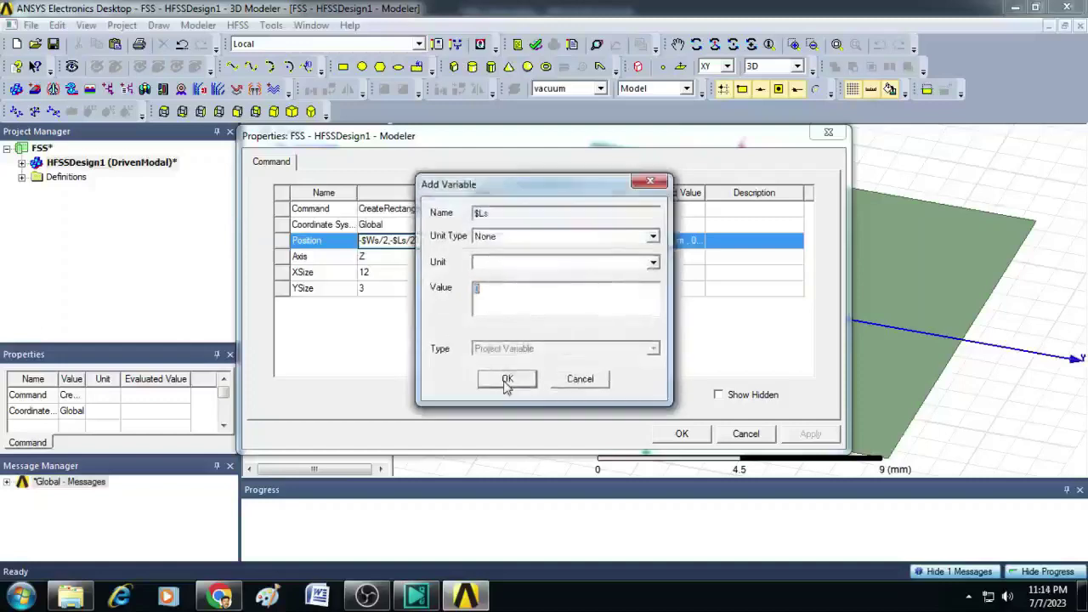
# Step: Define the project variable $Ls as a Length of 12 mm
pyautogui.click(514, 238)
pyautogui.write('12')
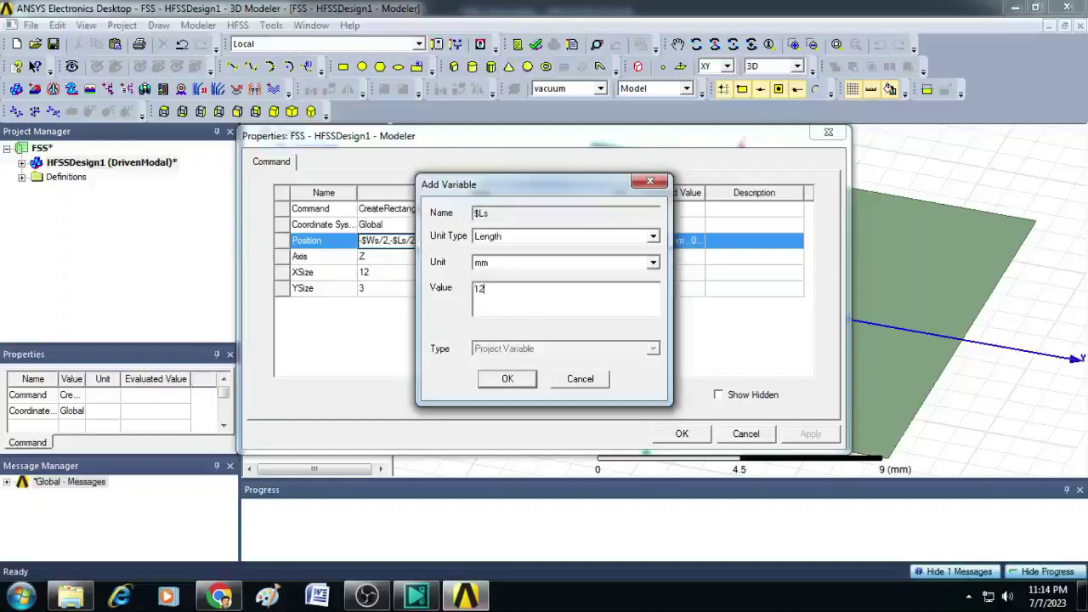
pyautogui.click(507, 379)
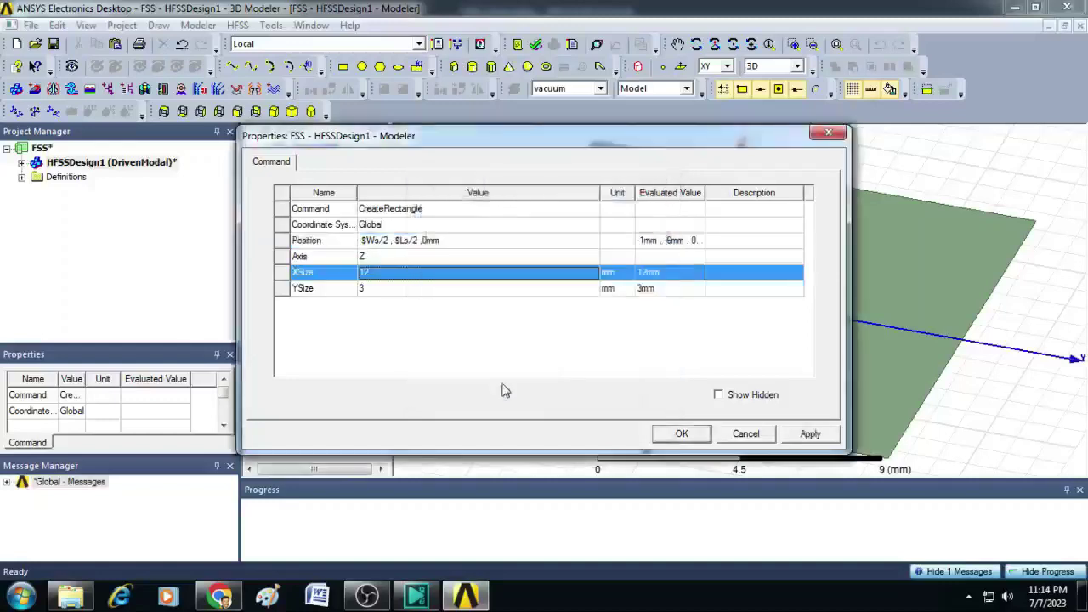
# Step: Set the second rectangle's XSize to $Ws and YSize to $Ls, and apply the properties
pyautogui.click(399, 272)
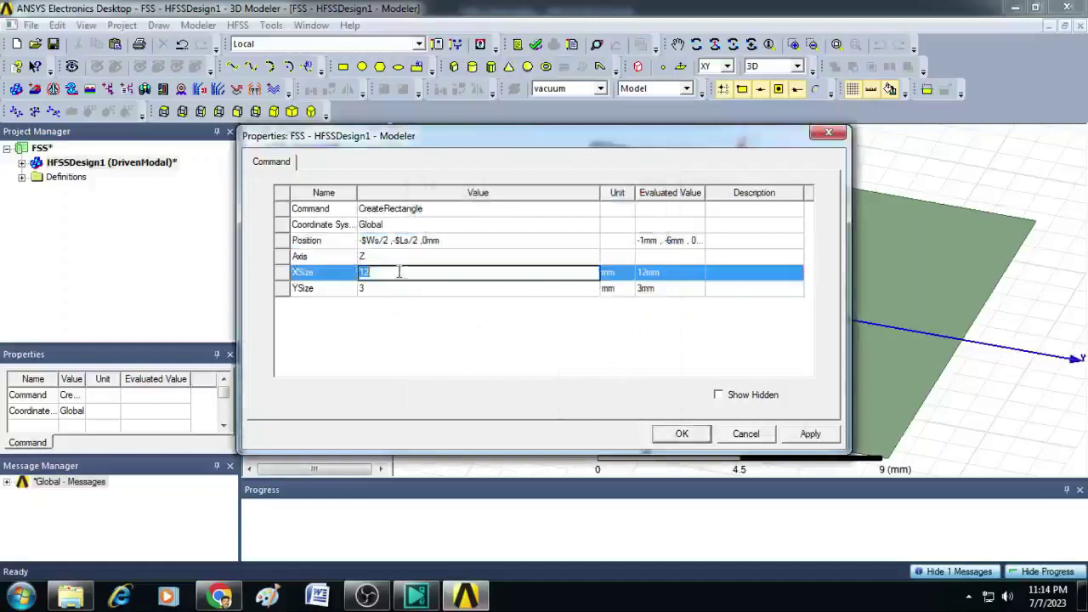
pyautogui.write('$Ws')
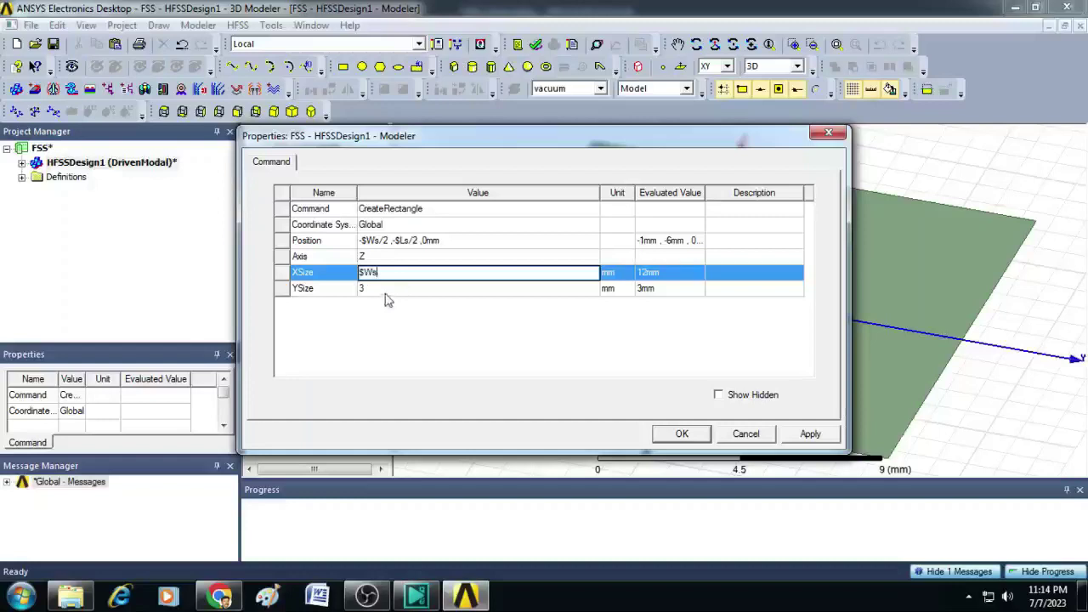
pyautogui.click(392, 288)
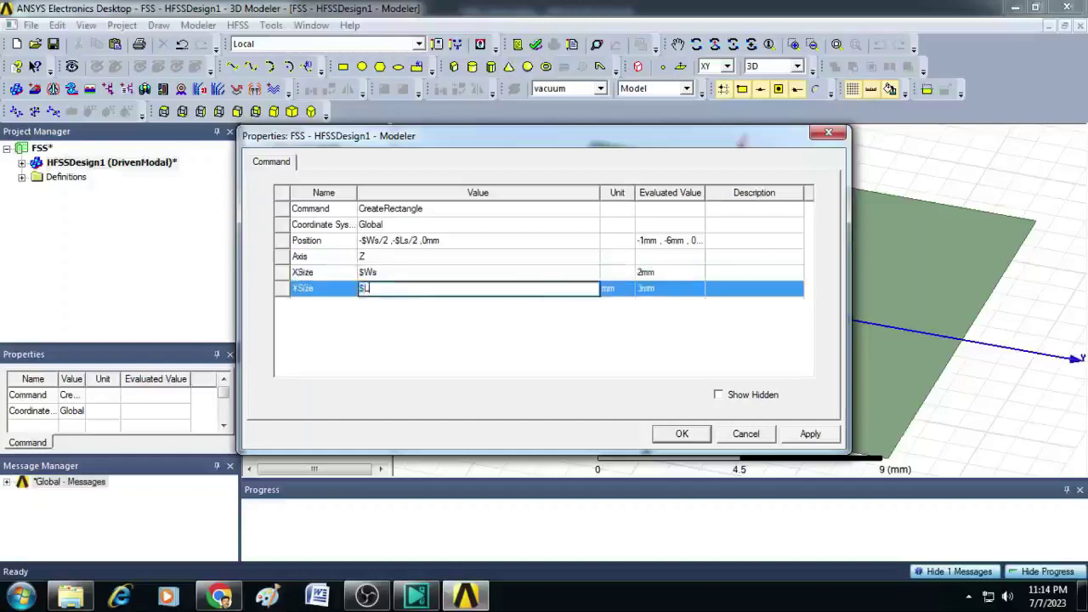
pyautogui.click(682, 433)
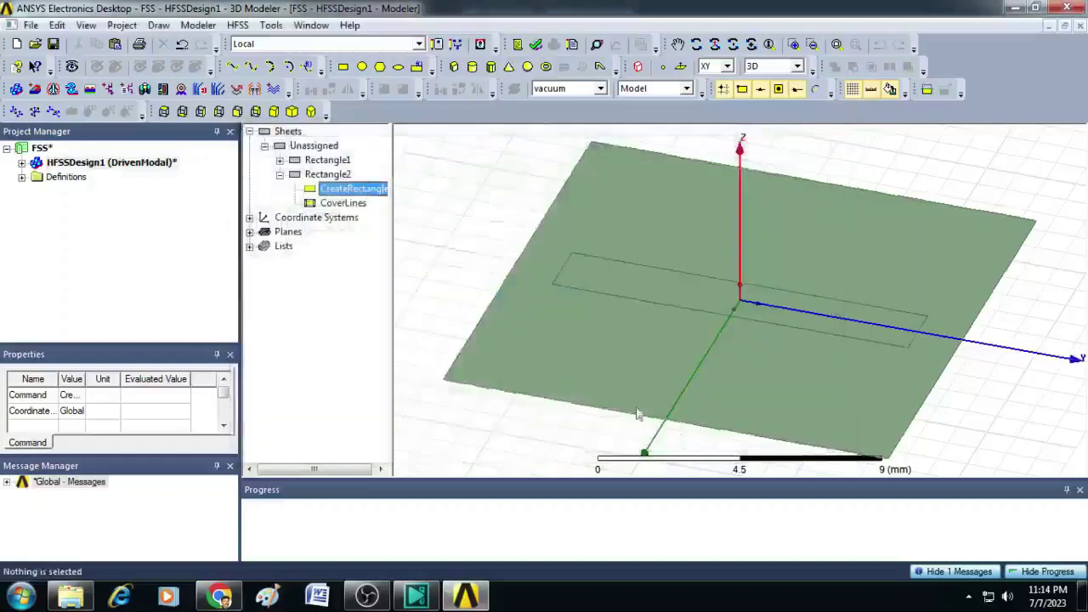
# Step: Draw a third rectangle about 10 mm by 2 mm on the XY plane, crossing the narrow rectangle from about (-5, 1, 0)
pyautogui.click(714, 44)
pyautogui.moveTo(709, 250); pyautogui.dragTo(855, 149)
pyautogui.click(836, 45)
pyautogui.moveTo(789, 250); pyautogui.dragTo(830, 278)
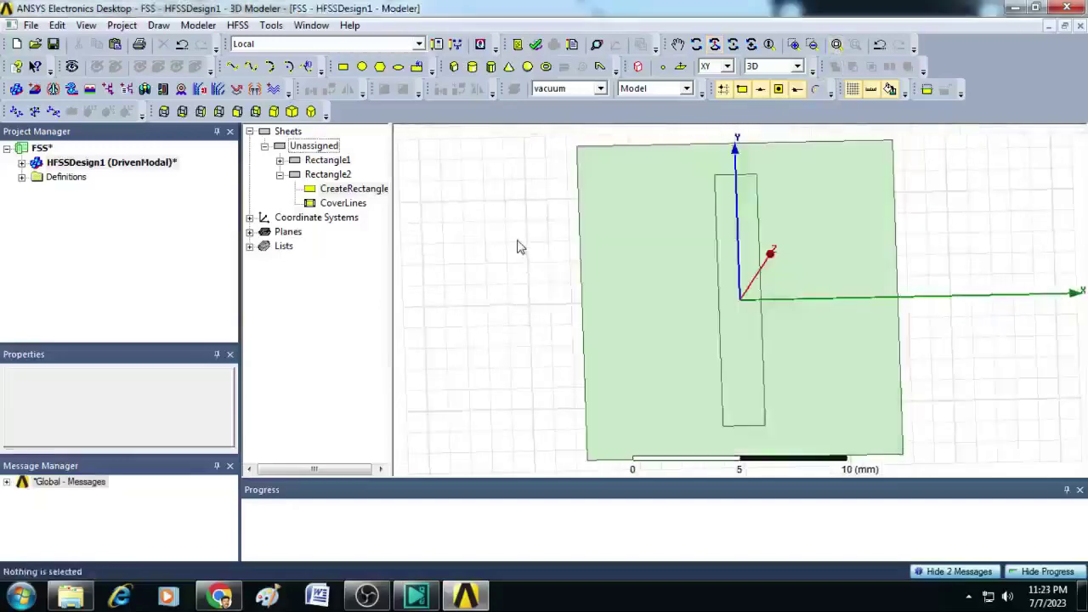
pyautogui.click(344, 68)
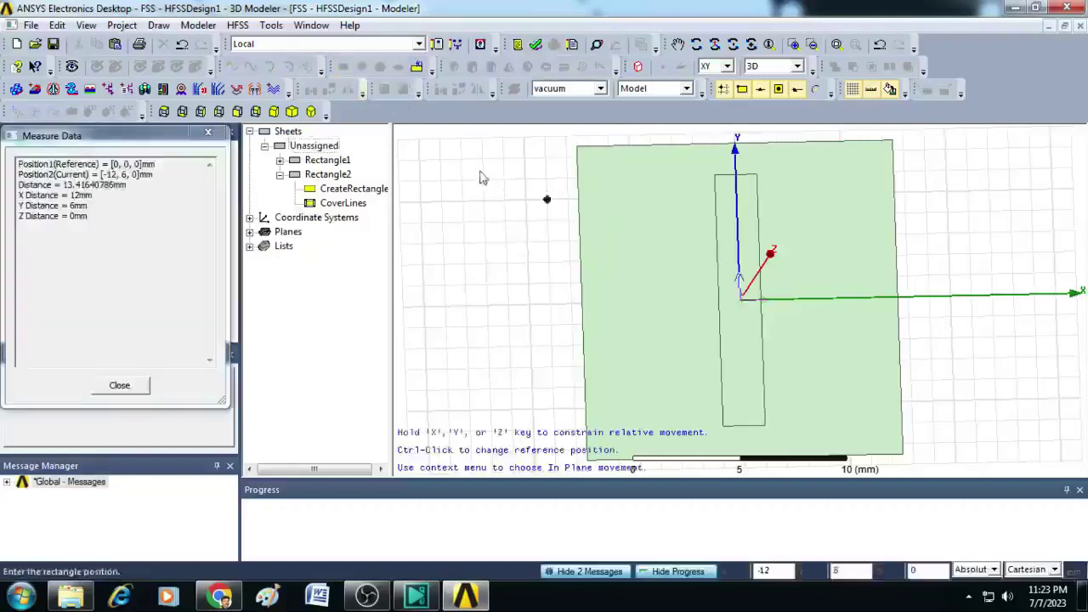
pyautogui.click(635, 280)
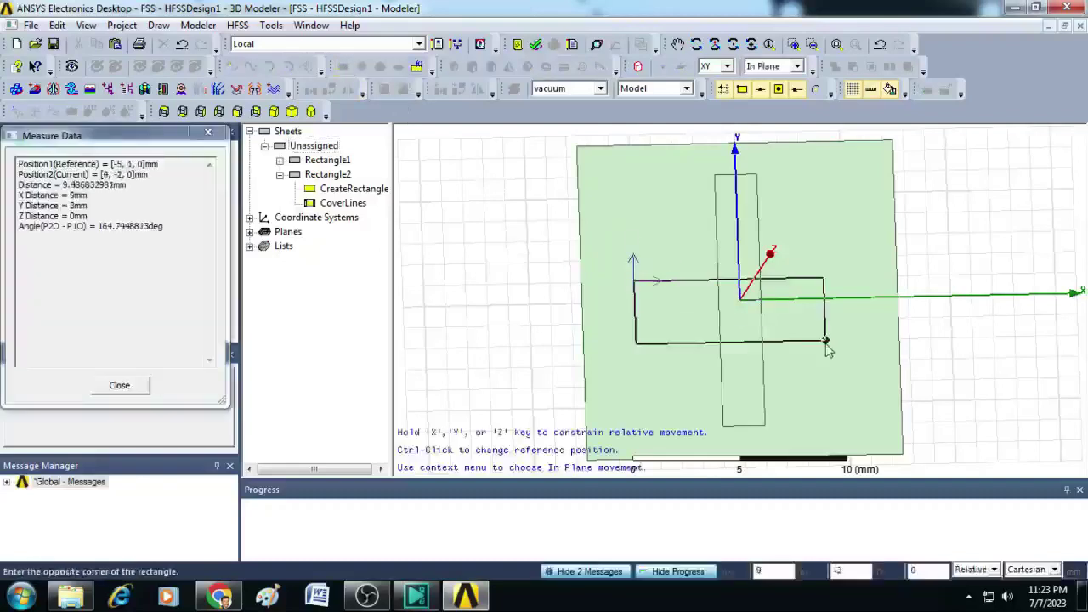
pyautogui.click(851, 334)
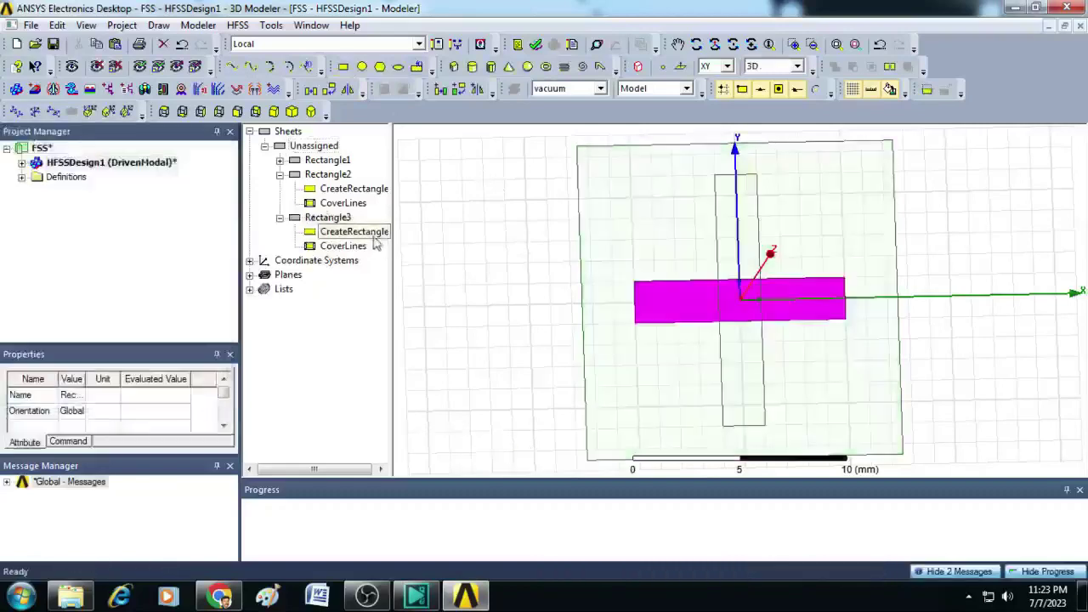
# Step: Set the third rectangle's position to -$Ls/2, -$Ws/2, 0
pyautogui.click(374, 235)
pyautogui.doubleClick(373, 236)
pyautogui.click(423, 242)
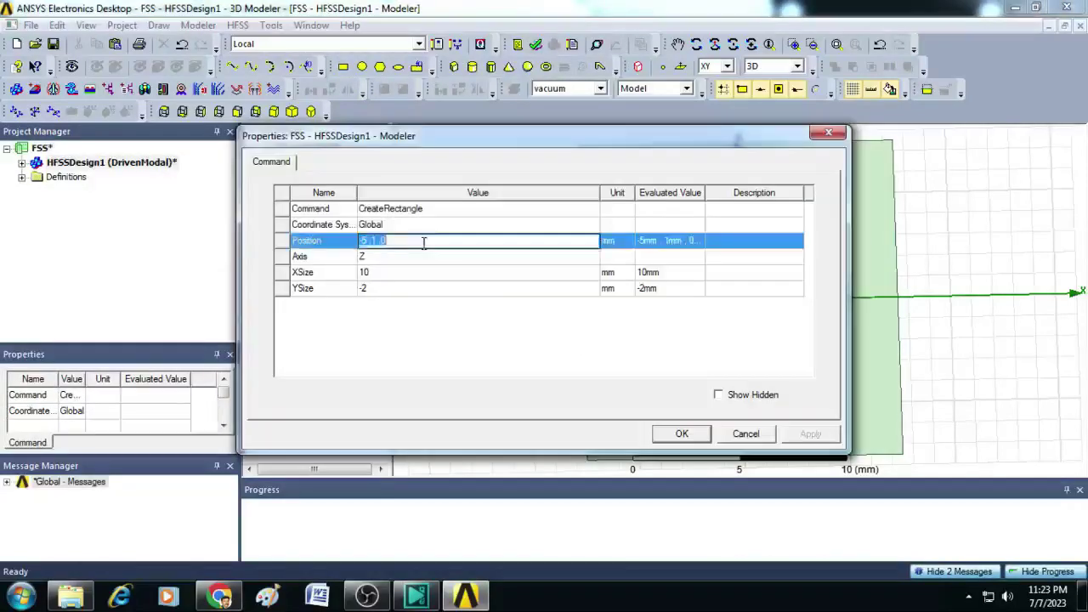
pyautogui.write('-')
pyautogui.write('$Ls/2 ,-$Ws/2 ,')
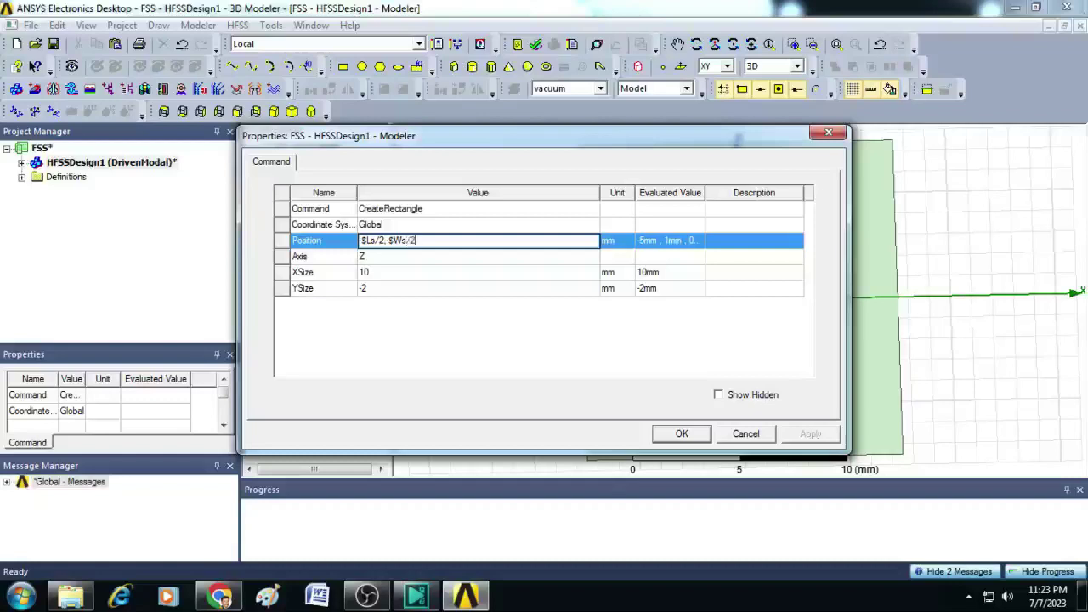
pyautogui.write('0')
# Step: Set the third rectangle's XSize to $Ls and YSize to $Ws, and apply the properties
pyautogui.click(389, 272)
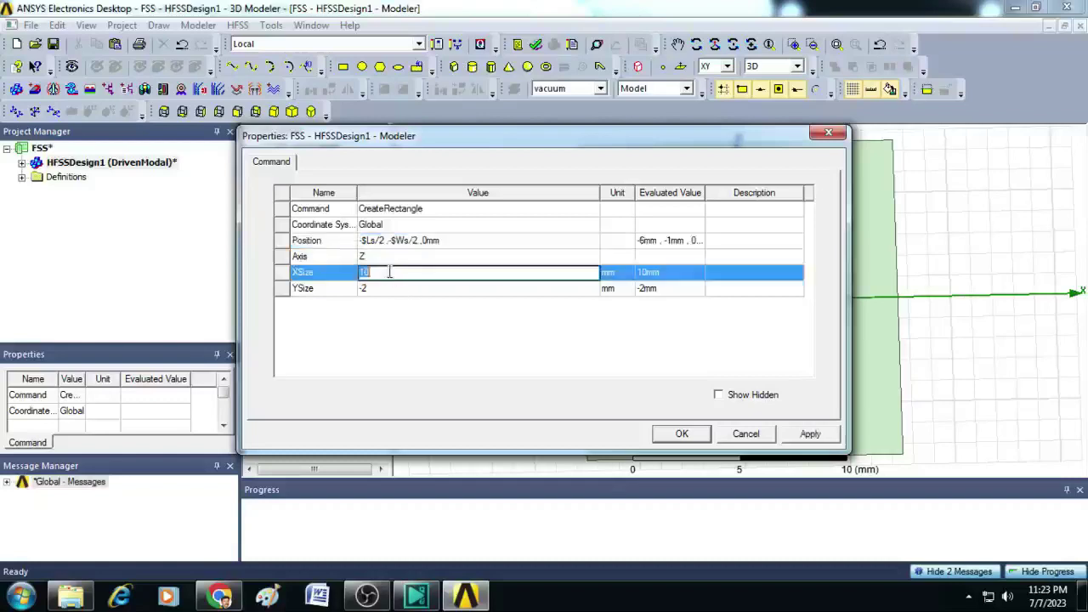
pyautogui.write('$Ls')
pyautogui.click(395, 288)
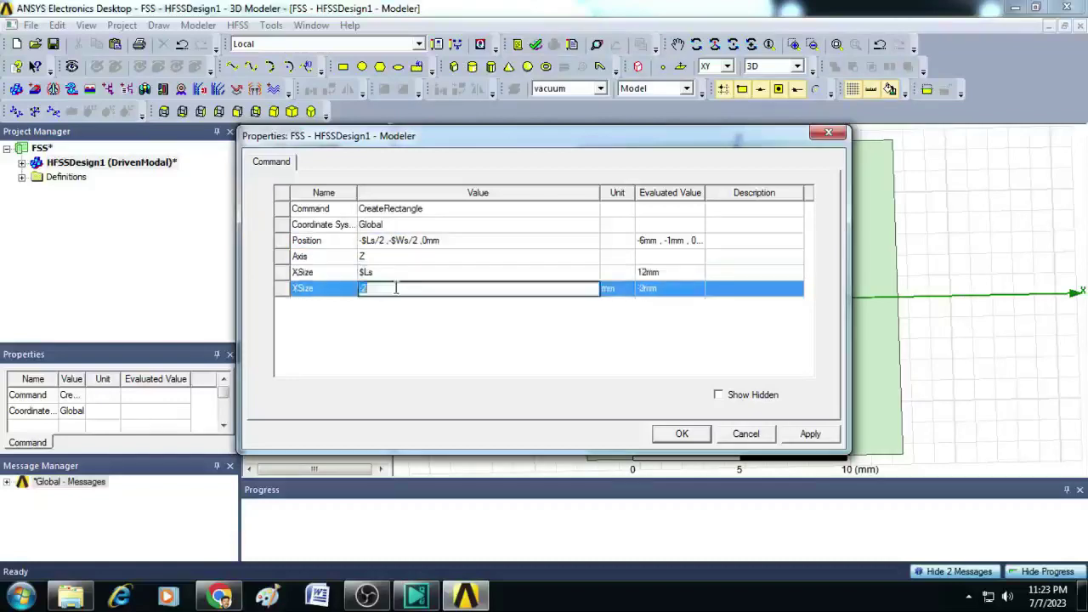
pyautogui.write('$Ws')
pyautogui.click(681, 434)
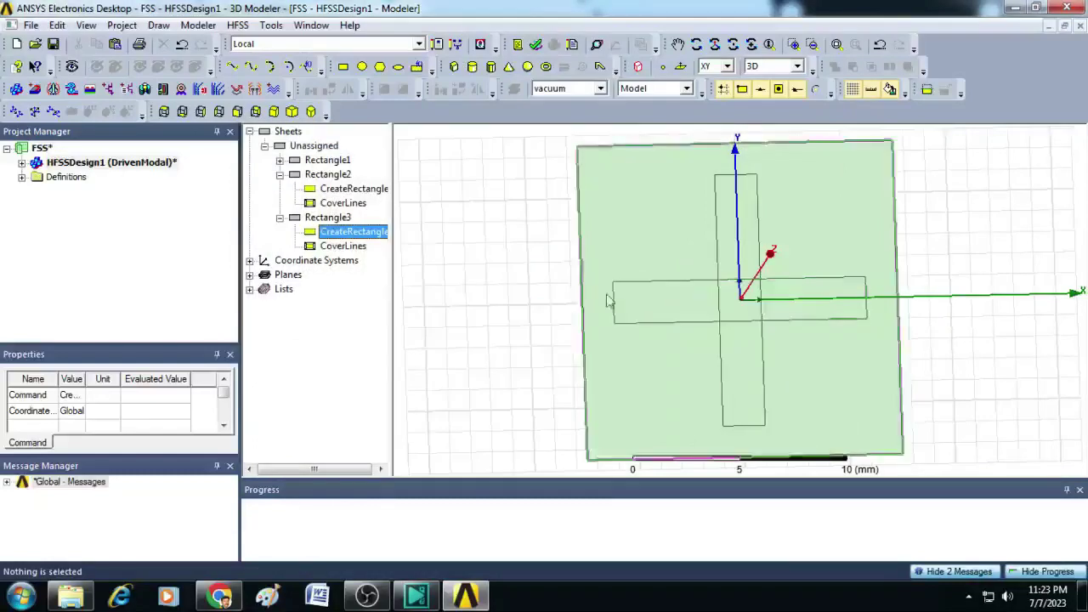
# Step: Unite Rectangle2 and Rectangle3 into a single cross-shaped sheet
pyautogui.click(279, 174)
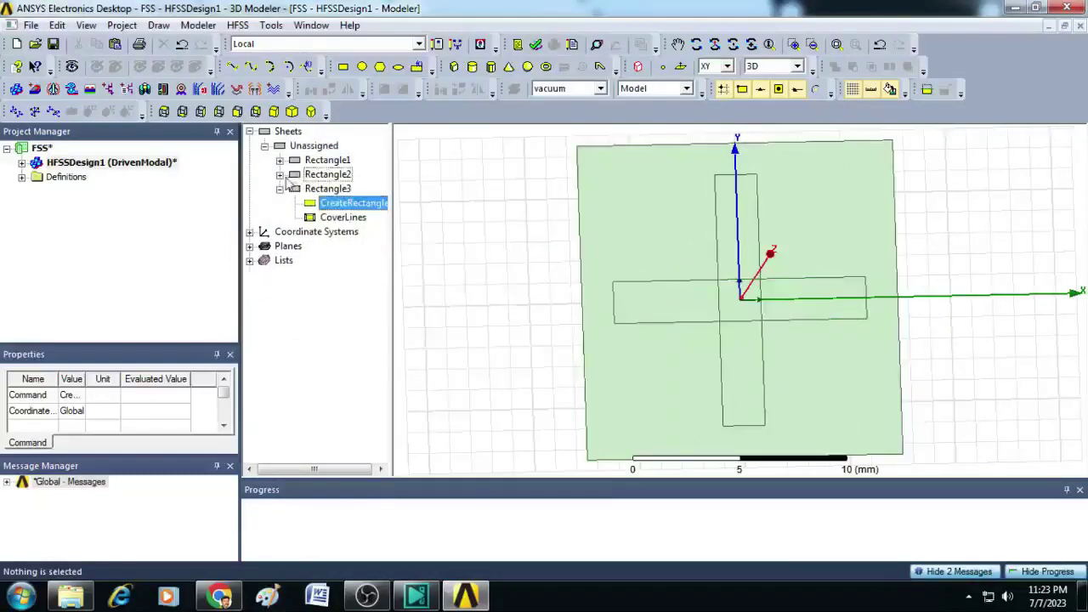
pyautogui.click(309, 175)
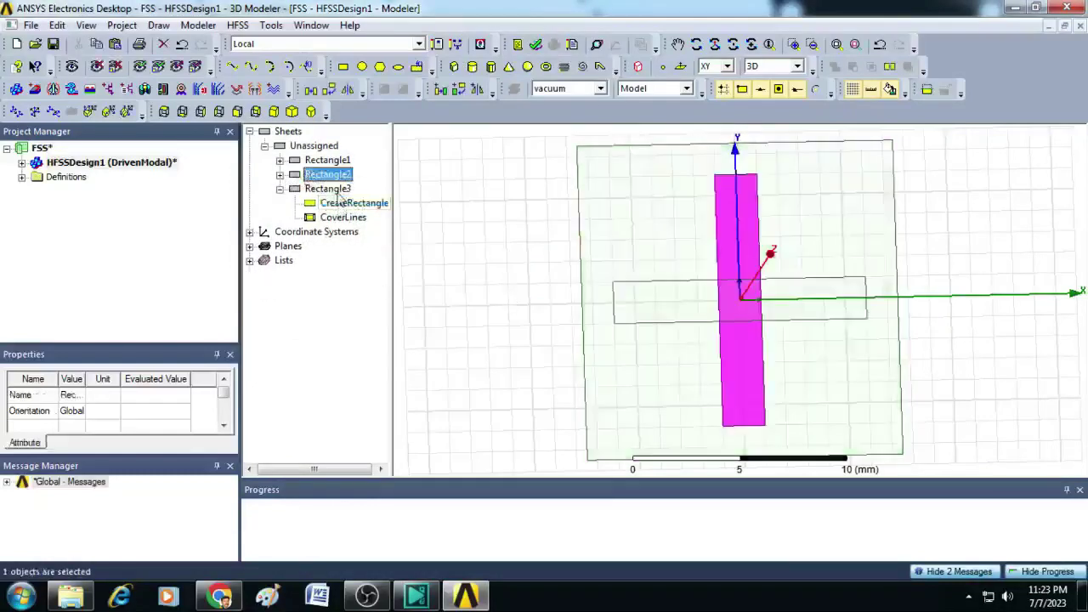
pyautogui.keyDown('ctrl'); pyautogui.click(337, 192); pyautogui.keyUp('ctrl')
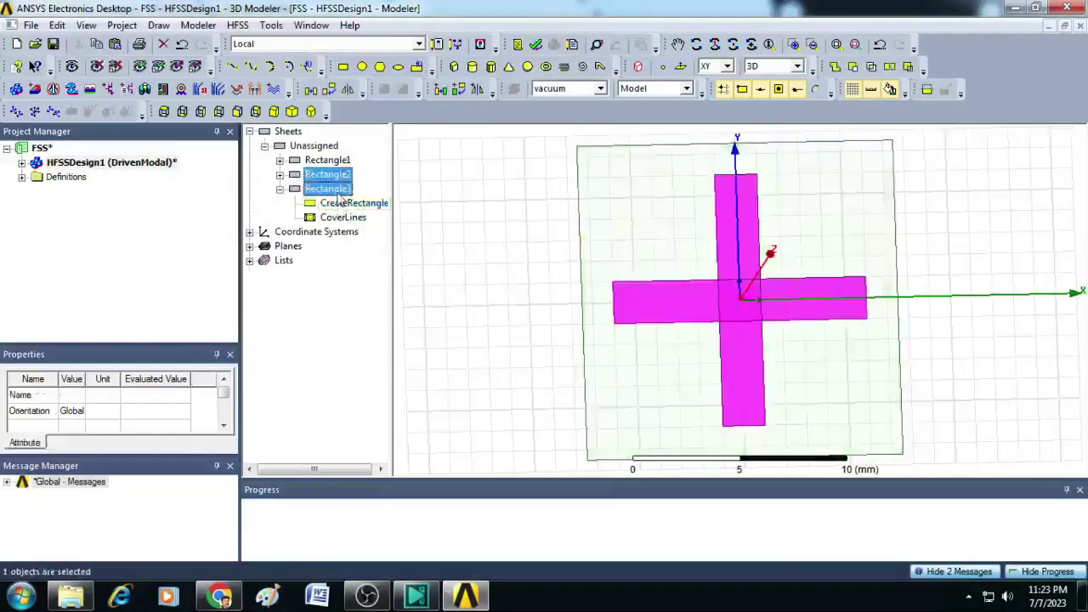
pyautogui.click(834, 67)
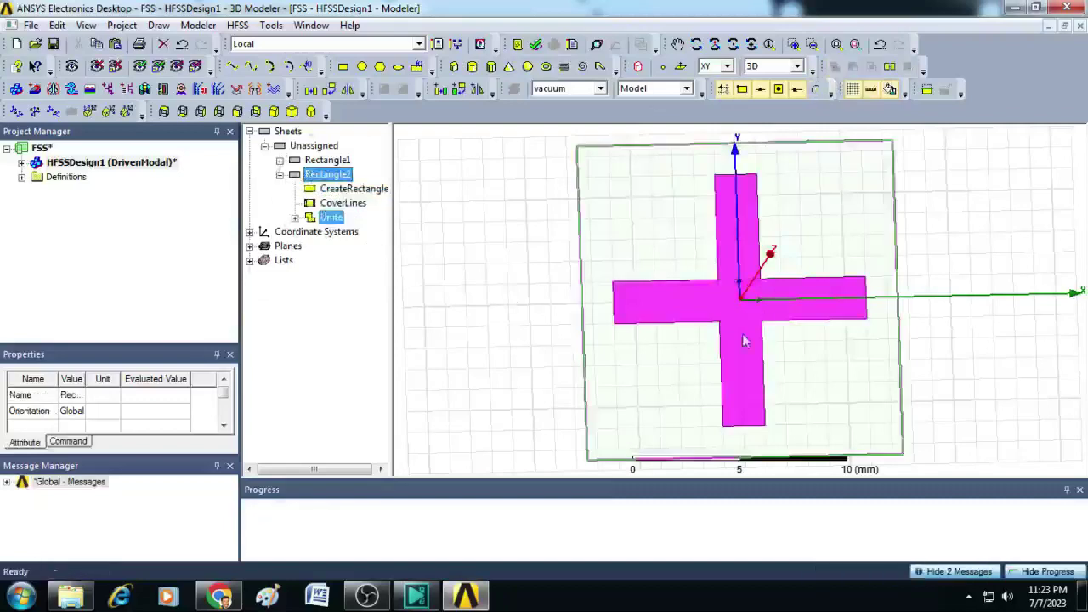
pyautogui.click(279, 175)
pyautogui.click(379, 167)
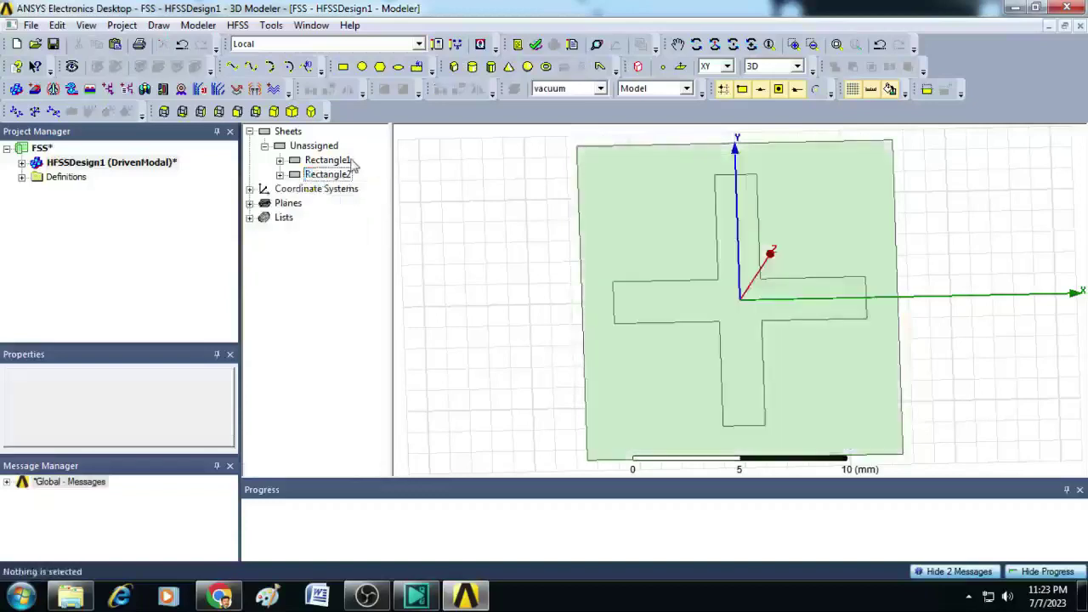
# Step: Subtract the cross (Rectangle2) from the square sheet (Rectangle1) without cloning the tool object
pyautogui.click(349, 161)
pyautogui.keyDown('ctrl'); pyautogui.click(338, 176); pyautogui.keyUp('ctrl')
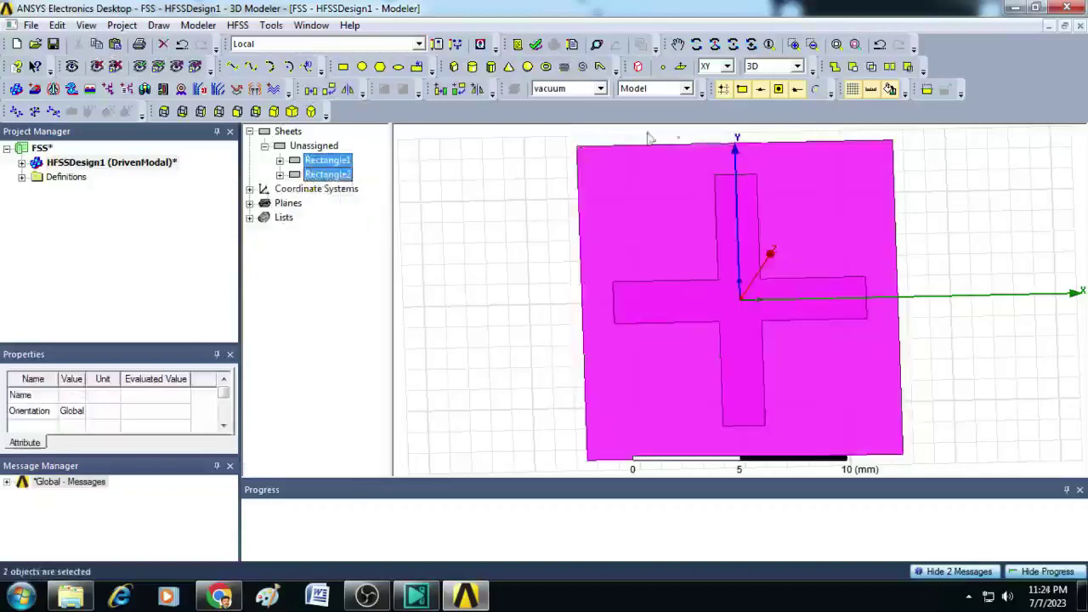
pyautogui.click(853, 66)
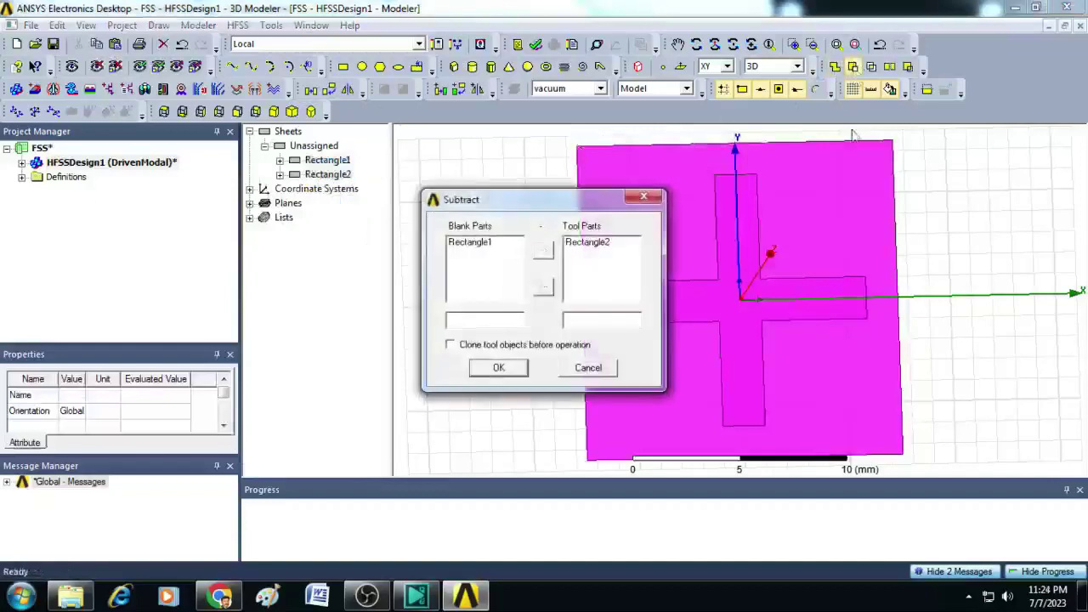
pyautogui.click(503, 367)
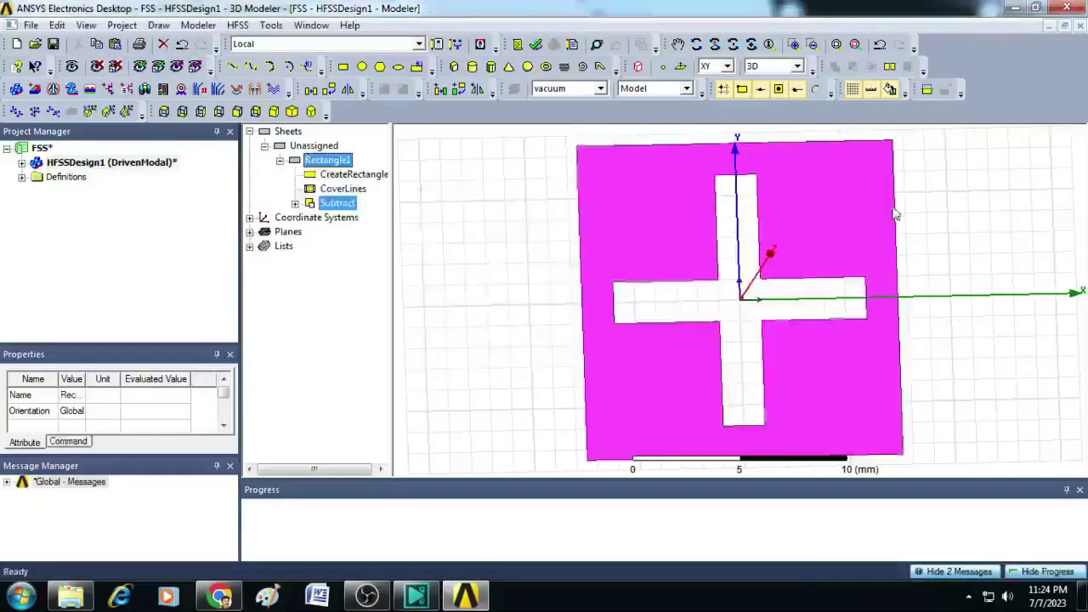
pyautogui.click(989, 213)
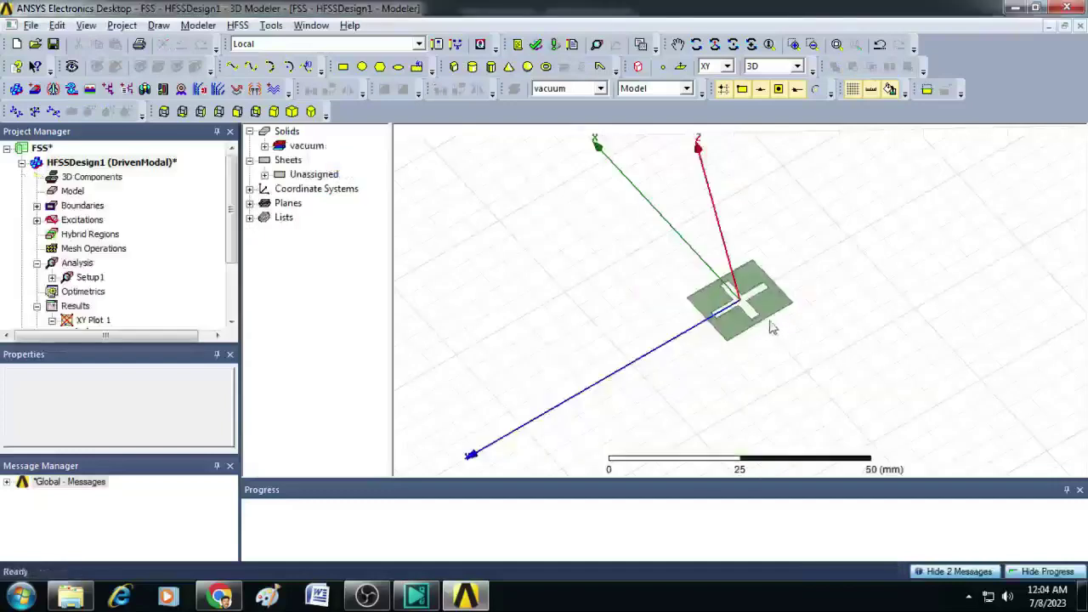
# Step: Assign a Perfect E boundary to the face of the cross-slotted sheet, keeping the default name and settings
pyautogui.click(771, 314)
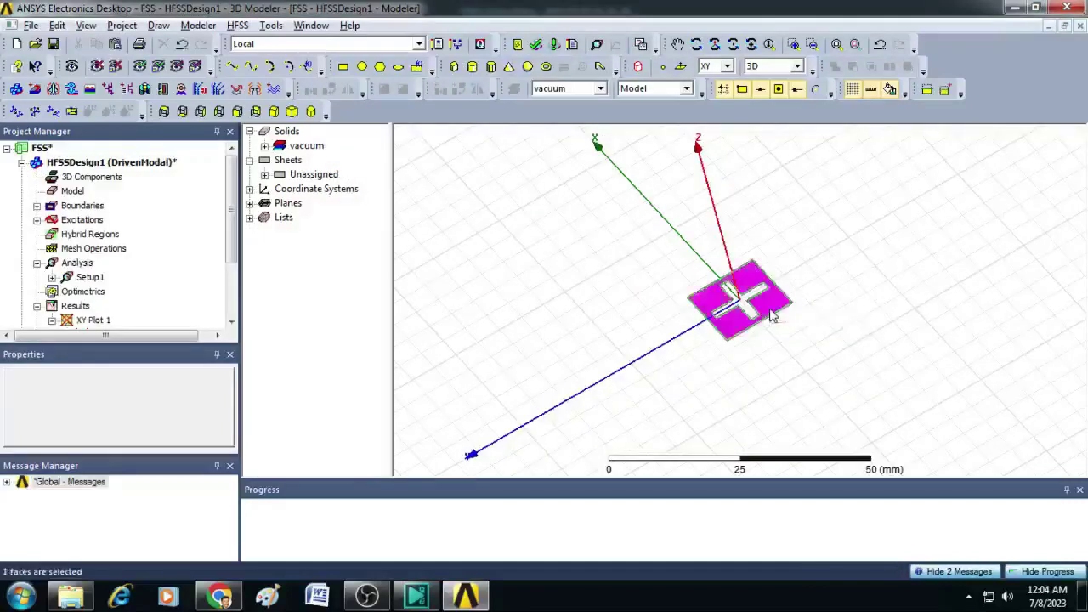
pyautogui.rightClick(772, 315)
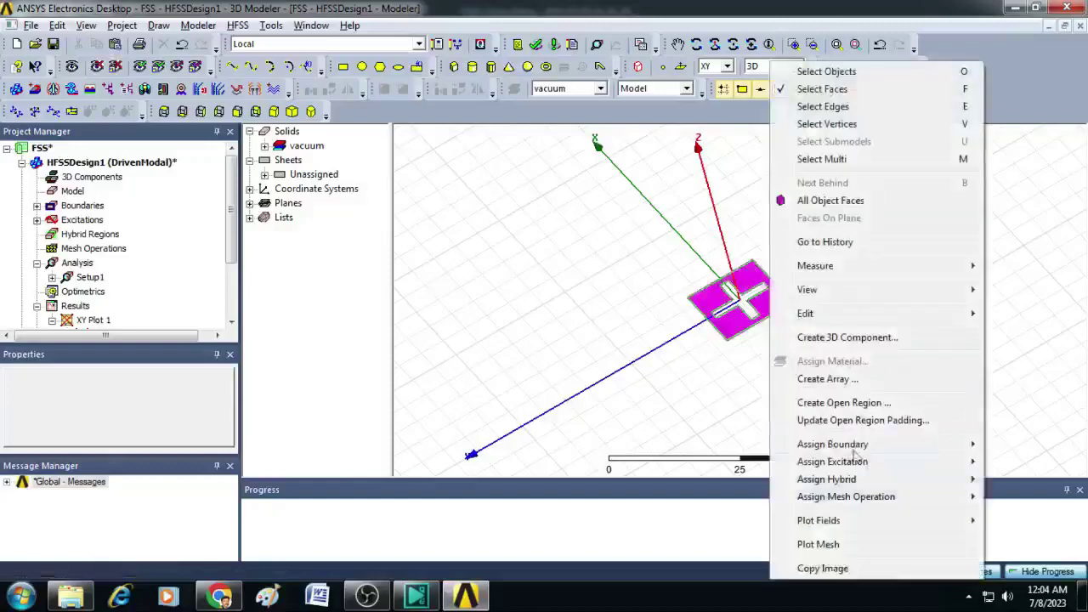
pyautogui.moveTo(852, 450)
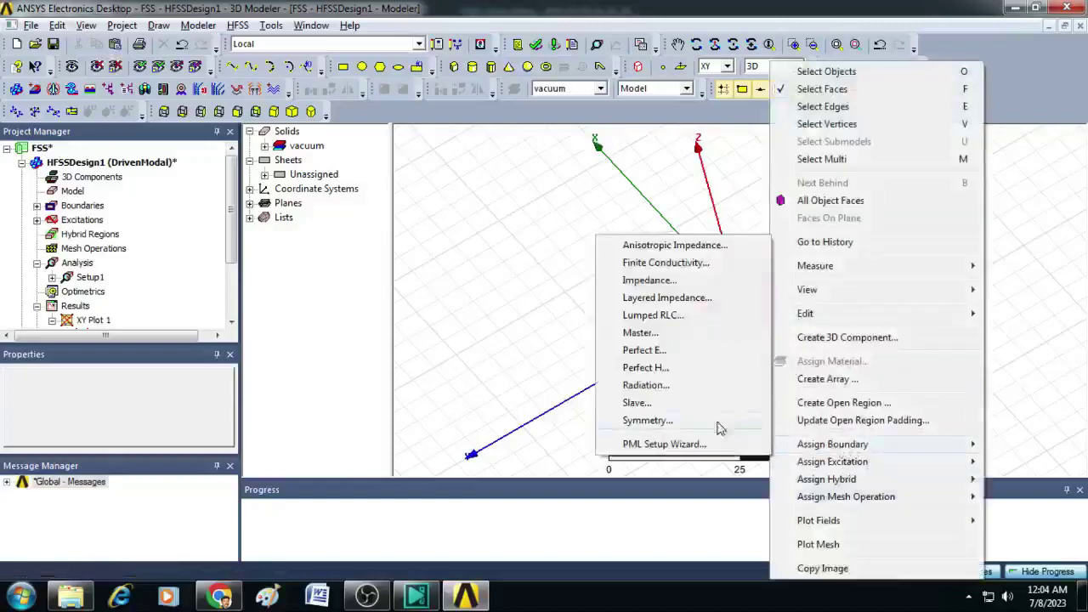
pyautogui.click(659, 355)
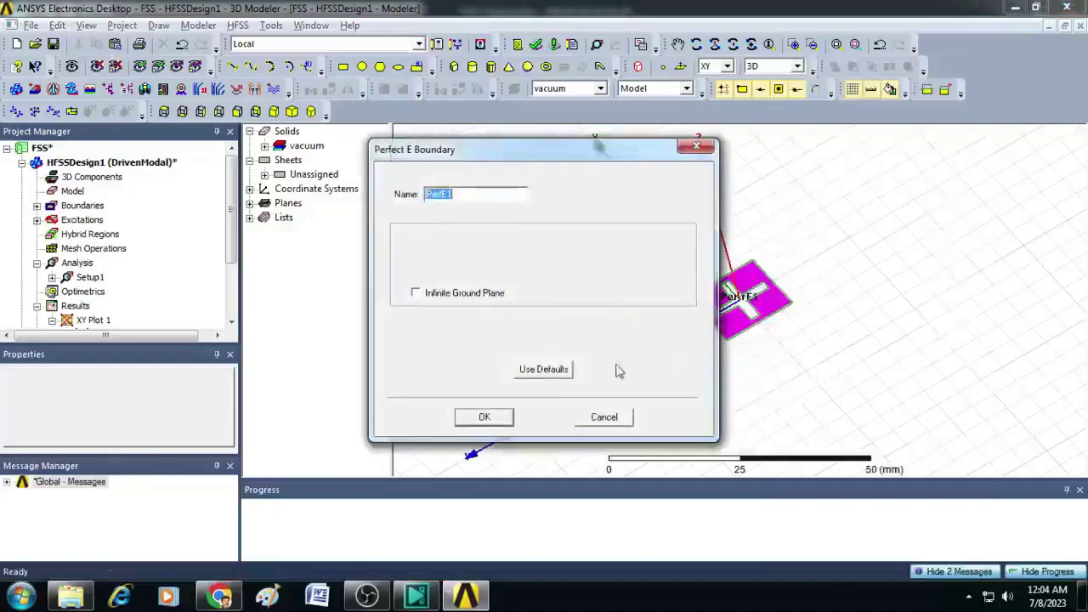
pyautogui.click(497, 422)
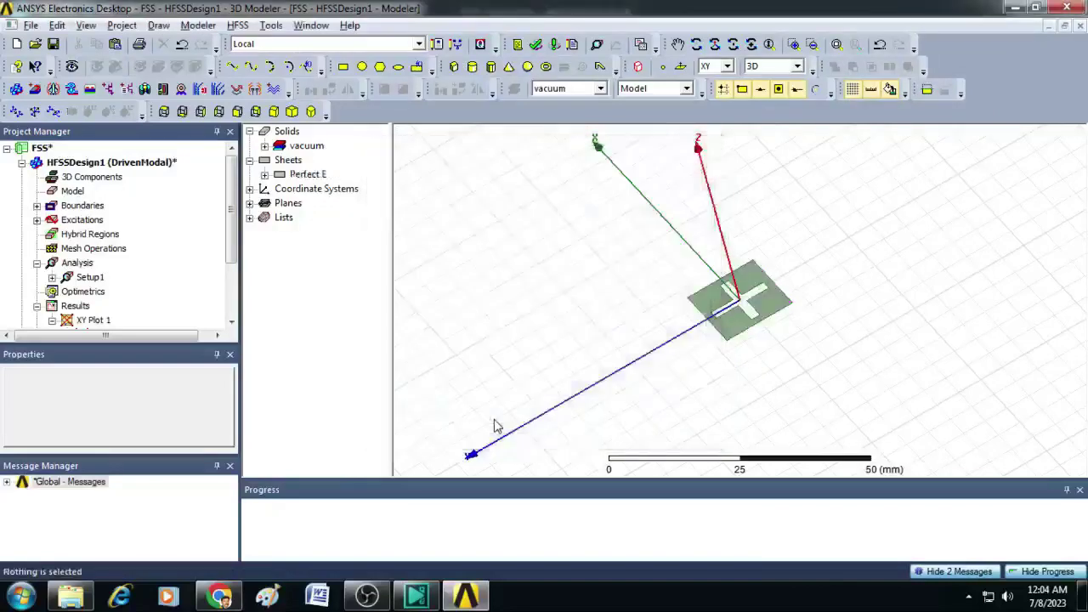
pyautogui.click(384, 597)
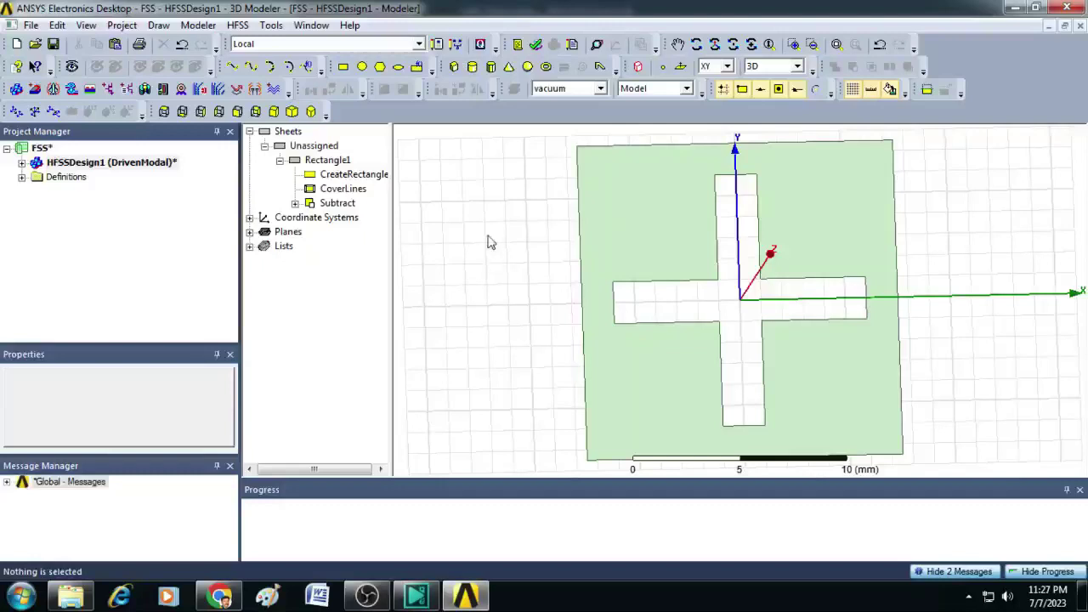
# Step: Create a region around the sheet, padded similarly in all directions with an Absolute Offset of 20 mm
pyautogui.click(158, 26)
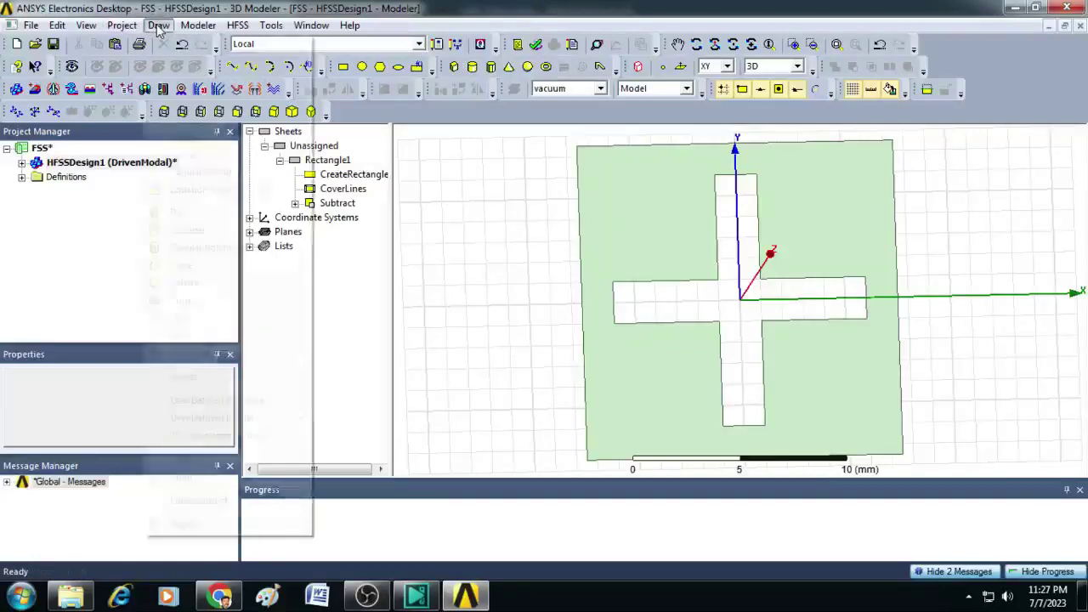
pyautogui.click(200, 523)
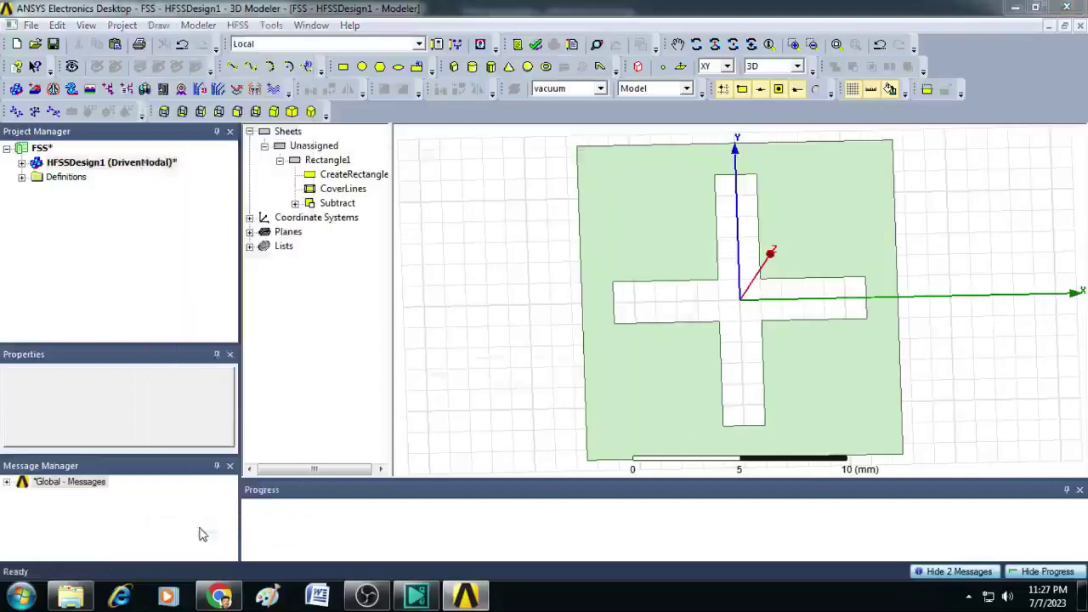
pyautogui.click(548, 269)
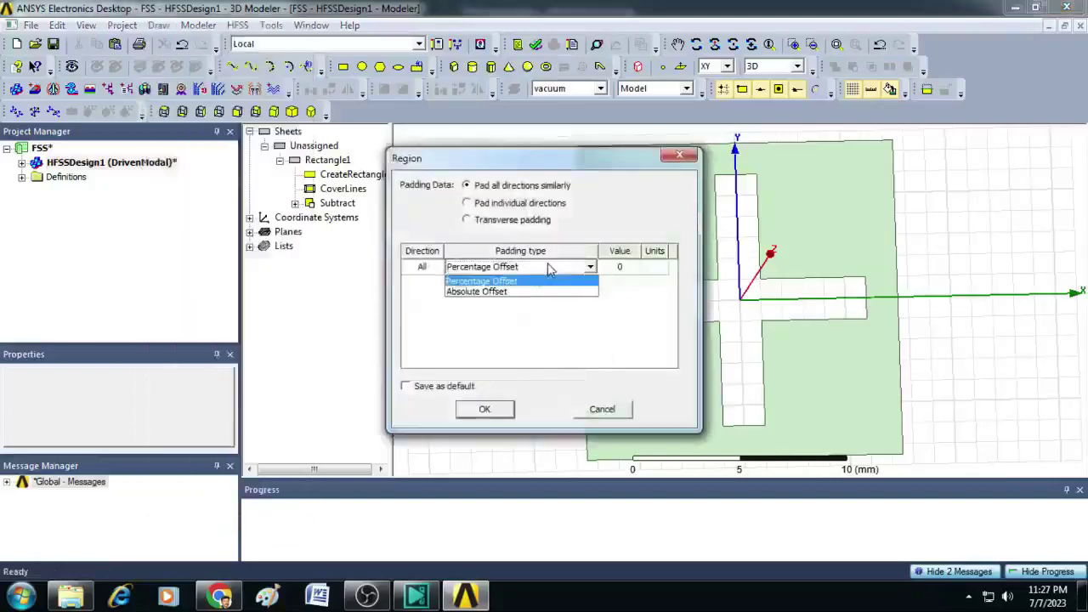
pyautogui.click(533, 292)
pyautogui.click(630, 267)
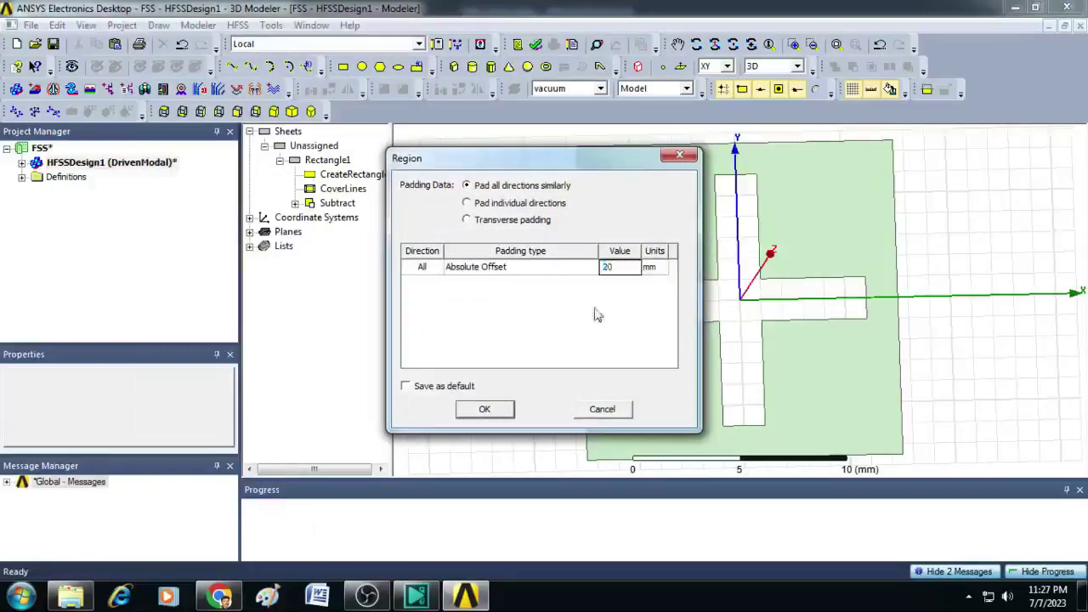
pyautogui.click(495, 411)
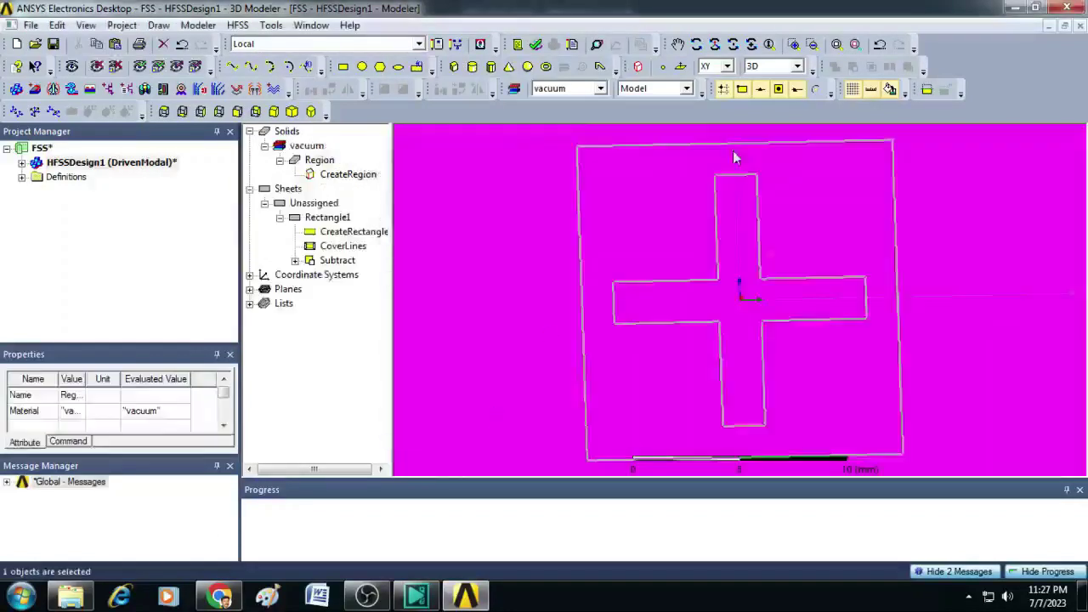
# Step: Edit the region's creation properties, setting the +X and -X padding data to 0 mm
pyautogui.click(837, 45)
pyautogui.click(714, 44)
pyautogui.moveTo(761, 267)
pyautogui.mouseDown()
pyautogui.moveTo(763, 303)
pyautogui.moveTo(776, 197)
pyautogui.moveTo(787, 250)
pyautogui.moveTo(859, 177)
pyautogui.moveTo(818, 167)
pyautogui.moveTo(751, 250)
pyautogui.mouseUp()
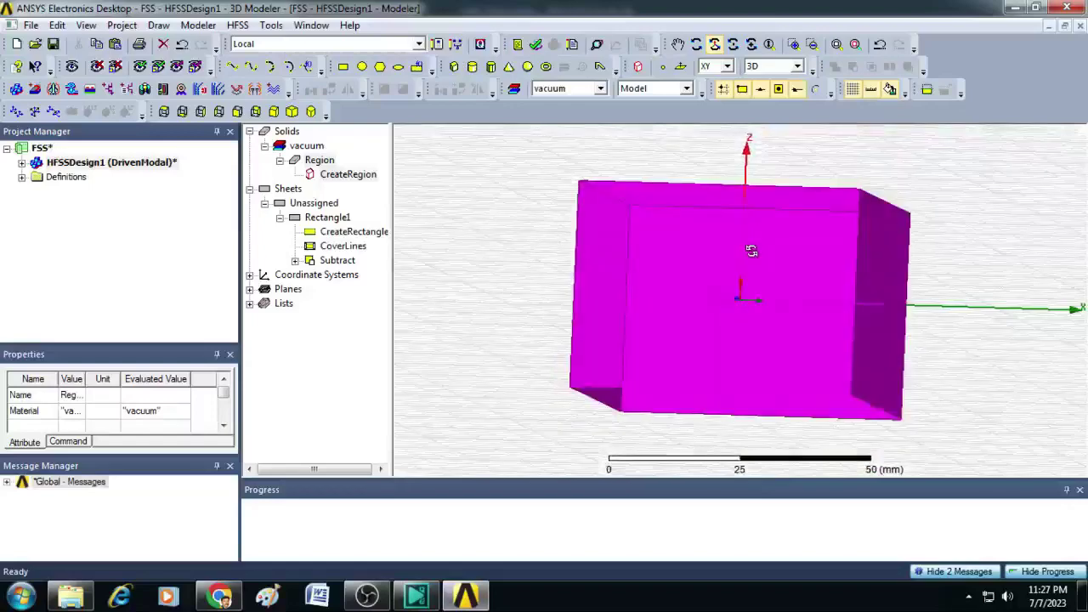
pyautogui.moveTo(752, 256); pyautogui.dragTo(728, 402)
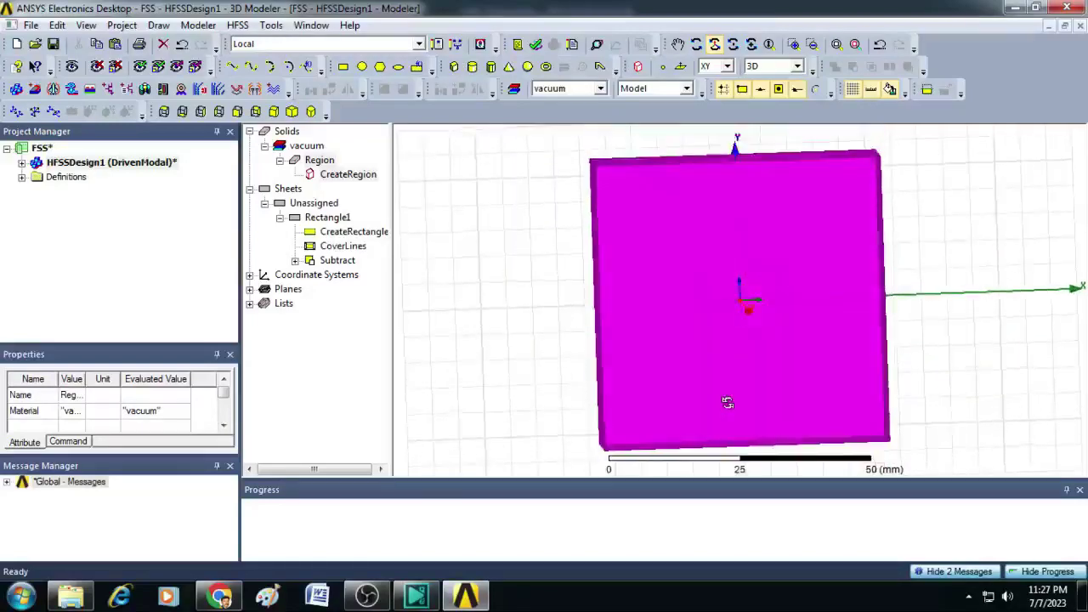
pyautogui.moveTo(738, 346); pyautogui.dragTo(752, 320)
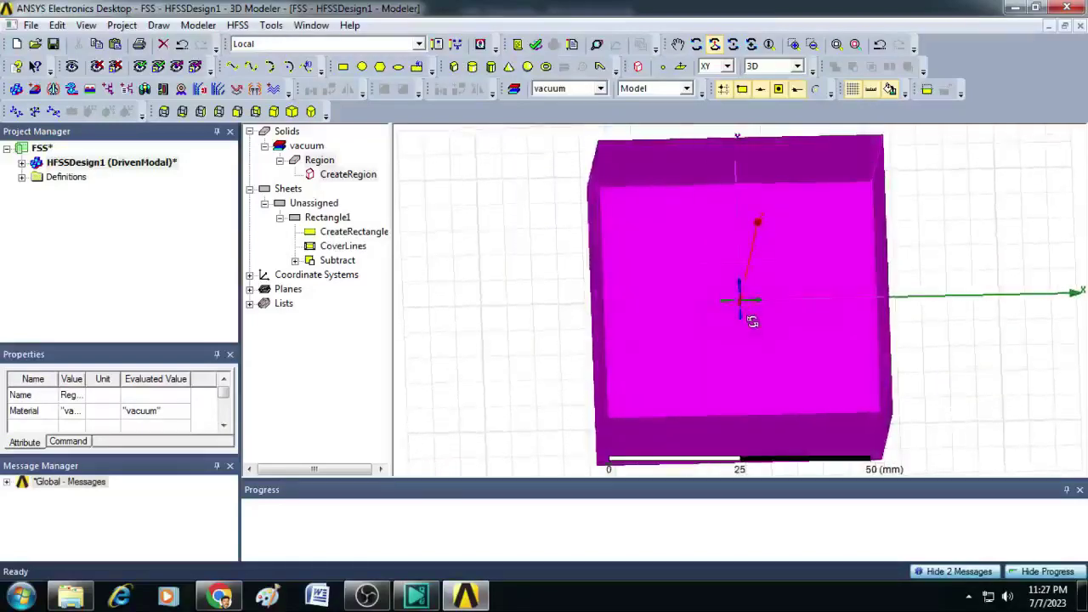
pyautogui.moveTo(854, 302); pyautogui.dragTo(835, 262)
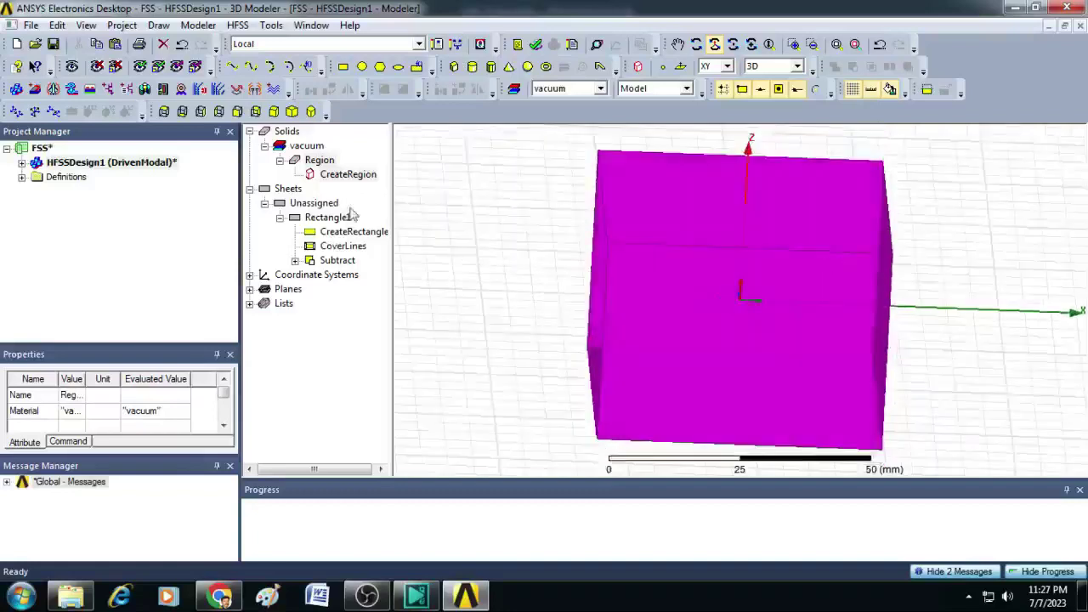
pyautogui.doubleClick(345, 175)
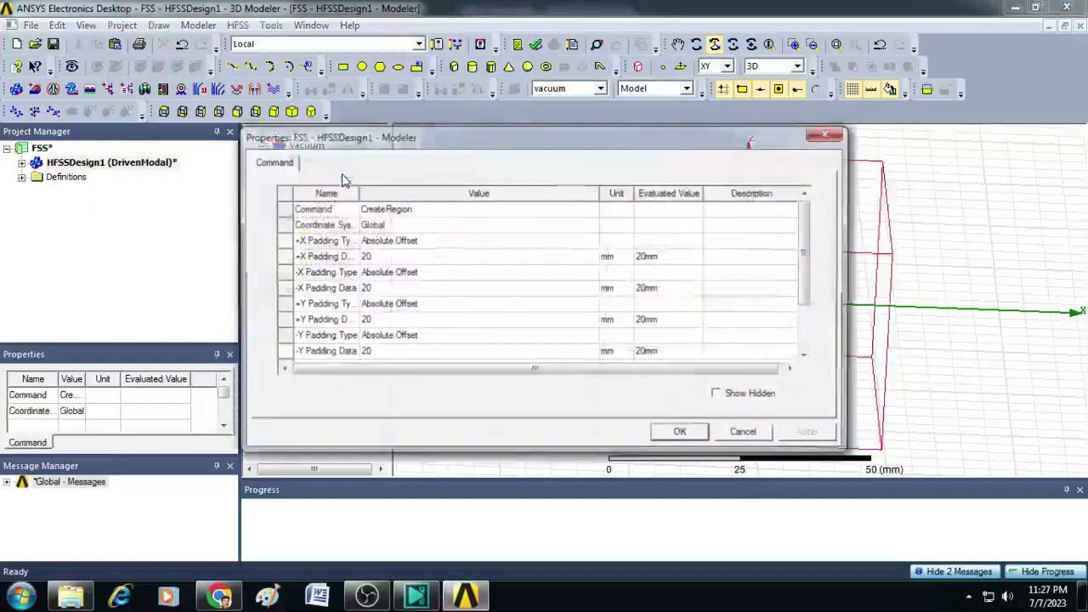
pyautogui.click(396, 256)
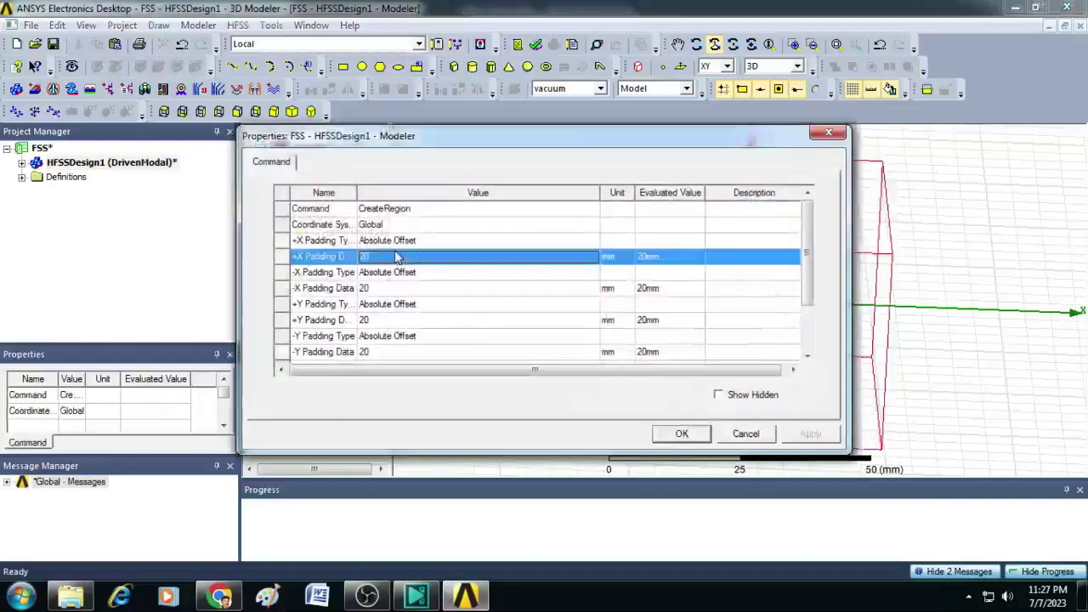
pyautogui.write('0')
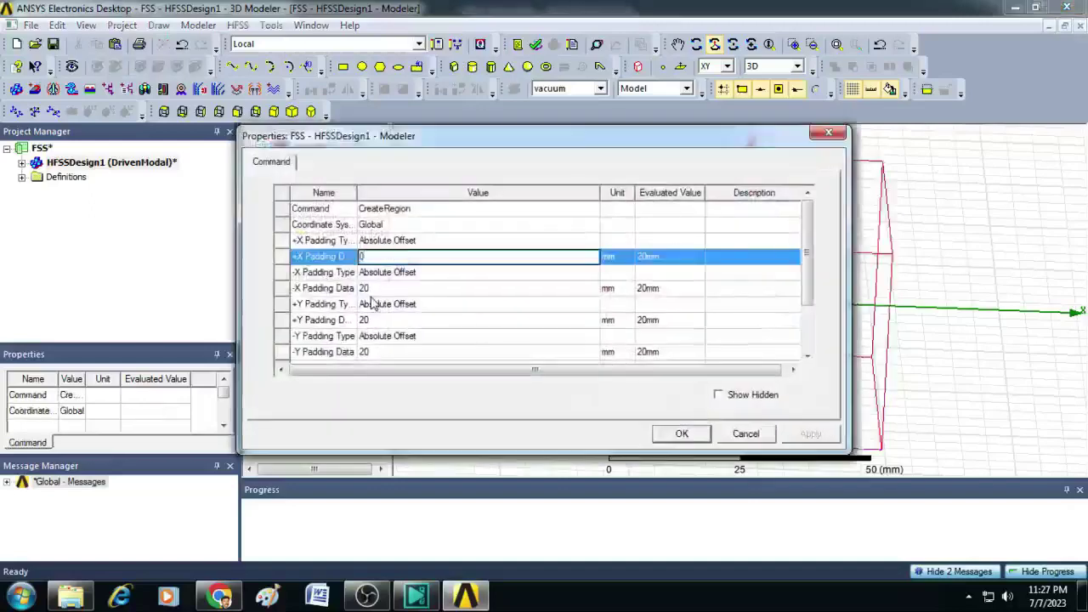
pyautogui.click(374, 289)
pyautogui.write('0')
# Step: Set the region's +Y and -Y padding data to 0 mm
pyautogui.click(376, 320)
pyautogui.write('0')
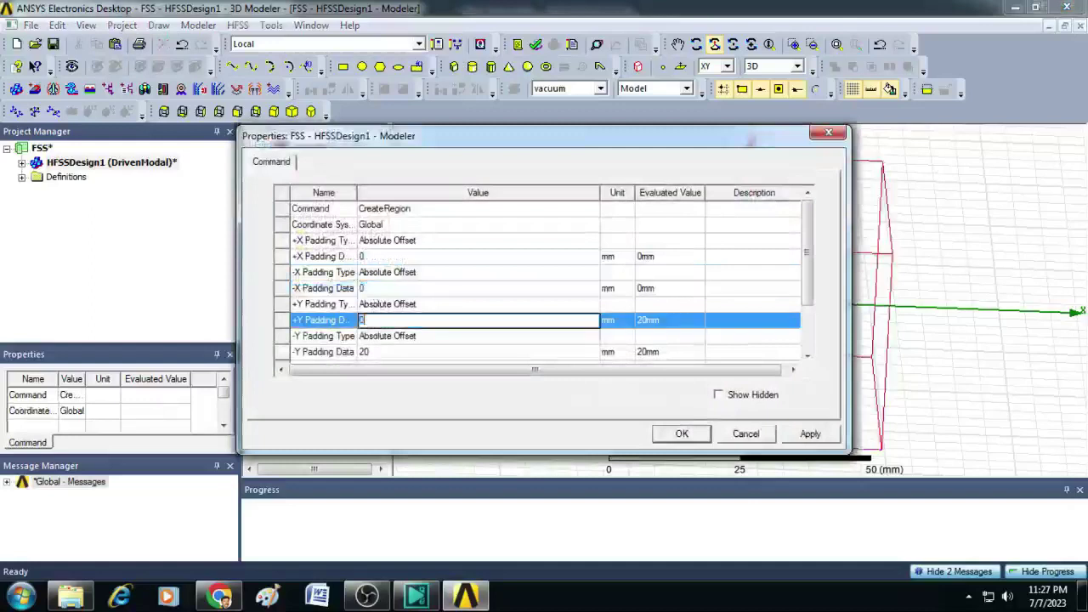
pyautogui.click(385, 352)
pyautogui.write('0')
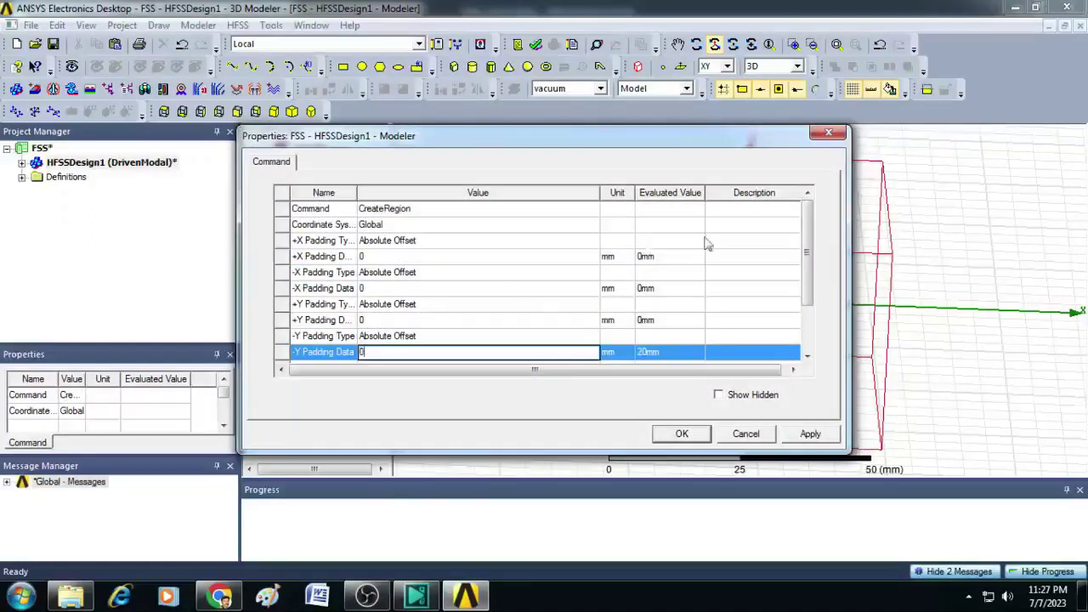
pyautogui.moveTo(808, 241); pyautogui.dragTo(814, 296)
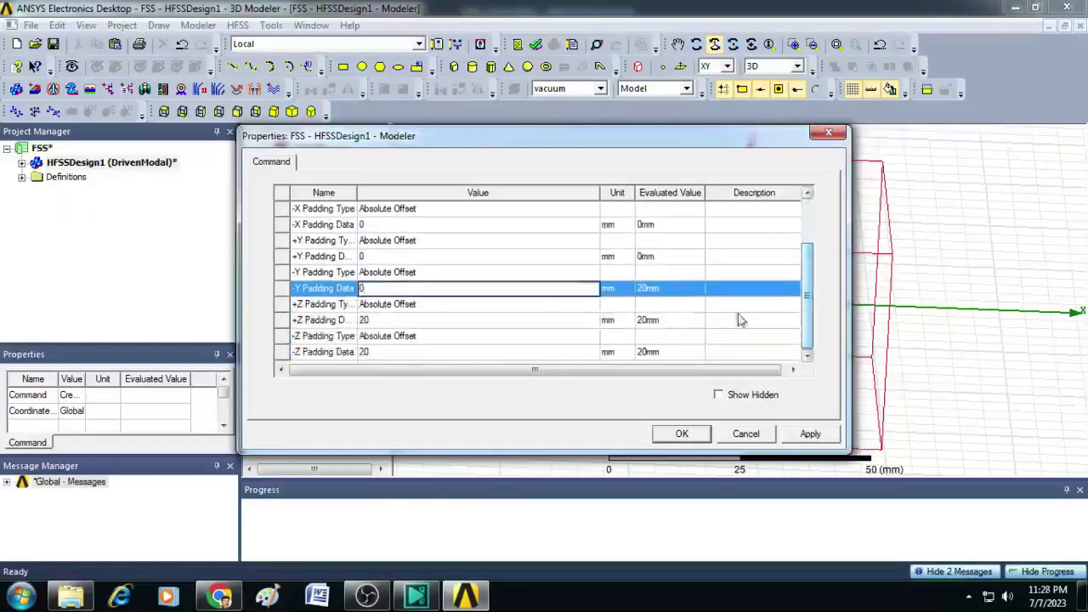
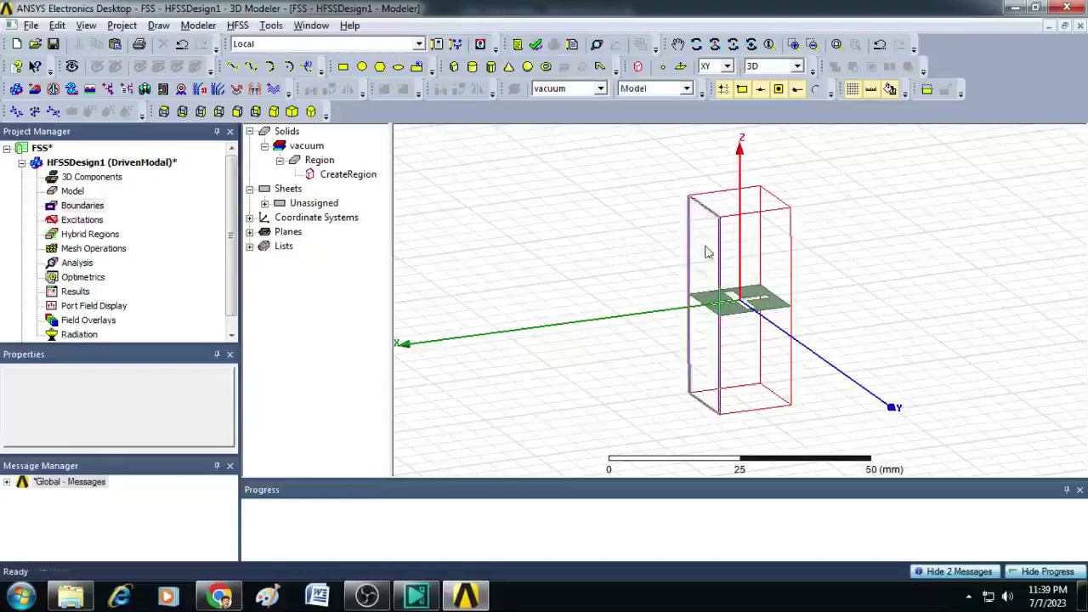
# Step: Assign a Master boundary to the region's +X face, drawing the U vector down its vertical edge from the vertex at (7.5, 7.5, 20) mm
pyautogui.rightClick(705, 251)
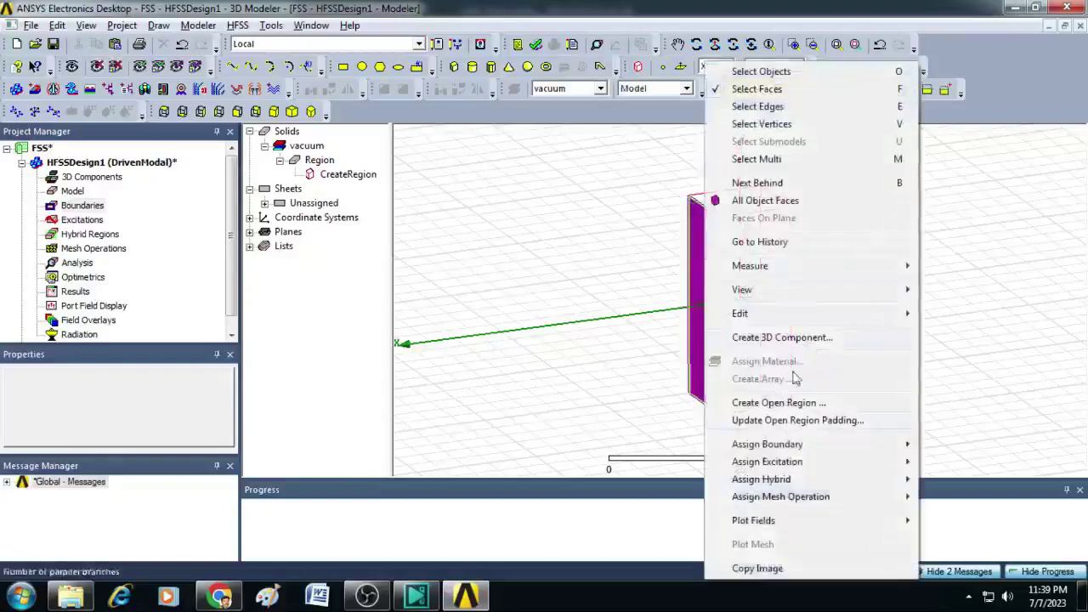
pyautogui.moveTo(807, 451)
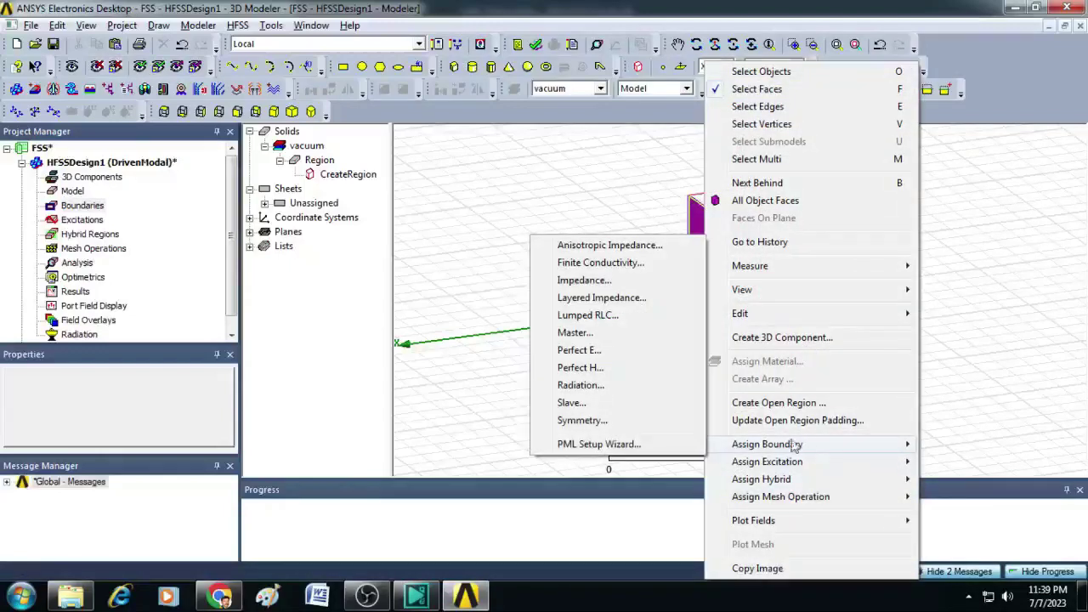
pyautogui.click(622, 335)
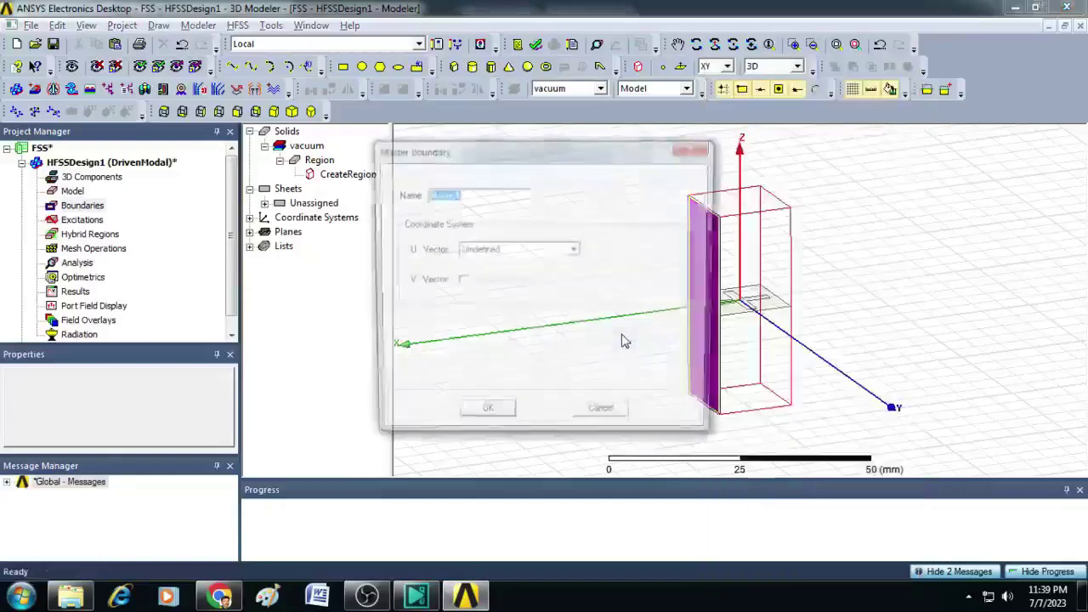
pyautogui.click(574, 251)
pyautogui.click(544, 275)
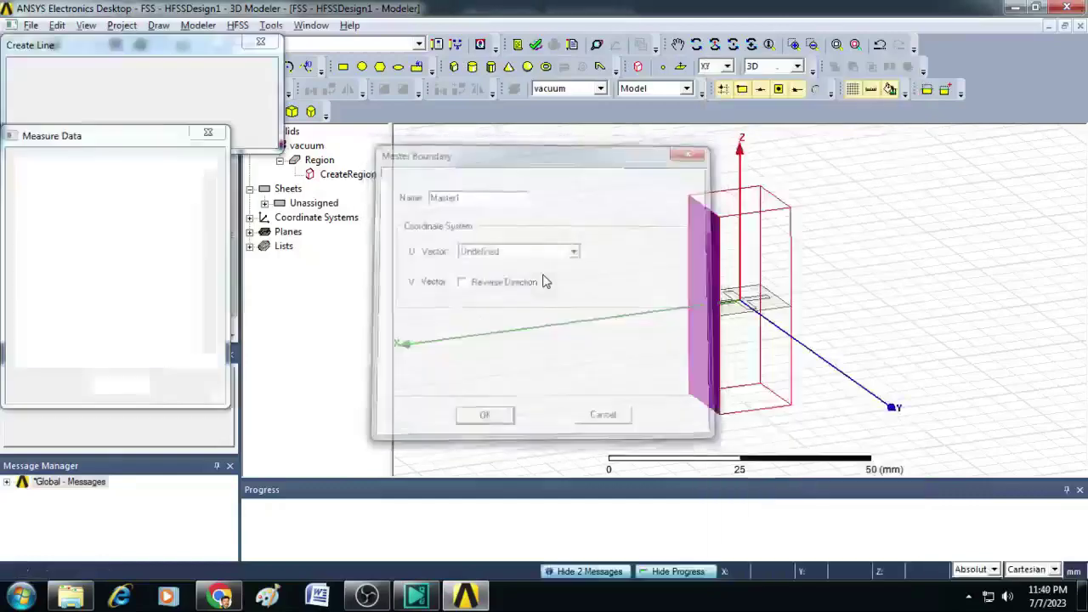
pyautogui.click(719, 224)
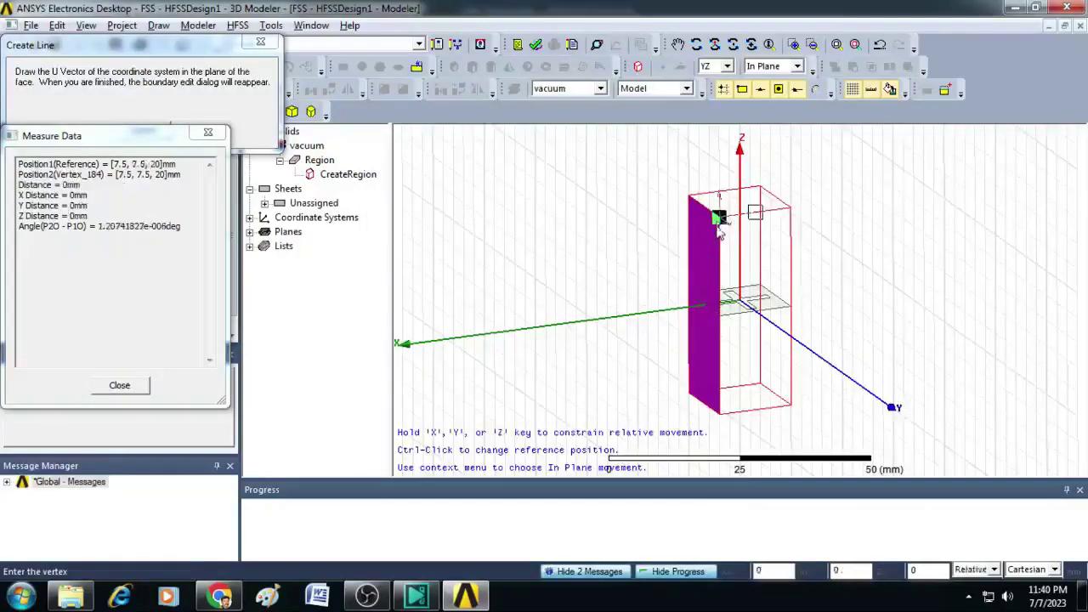
pyautogui.click(722, 417)
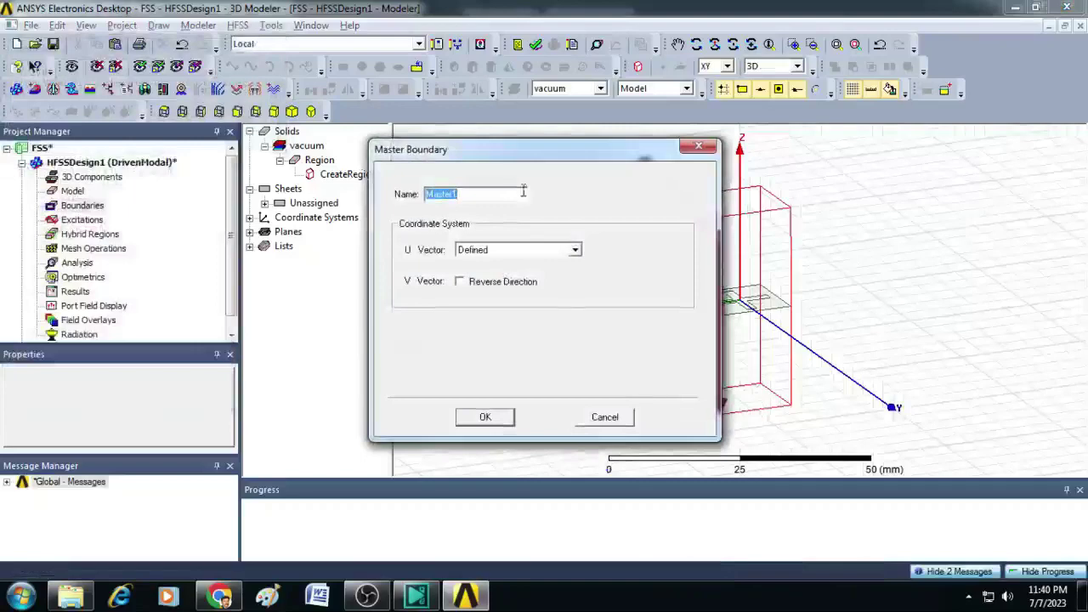
pyautogui.moveTo(553, 158); pyautogui.dragTo(401, 143)
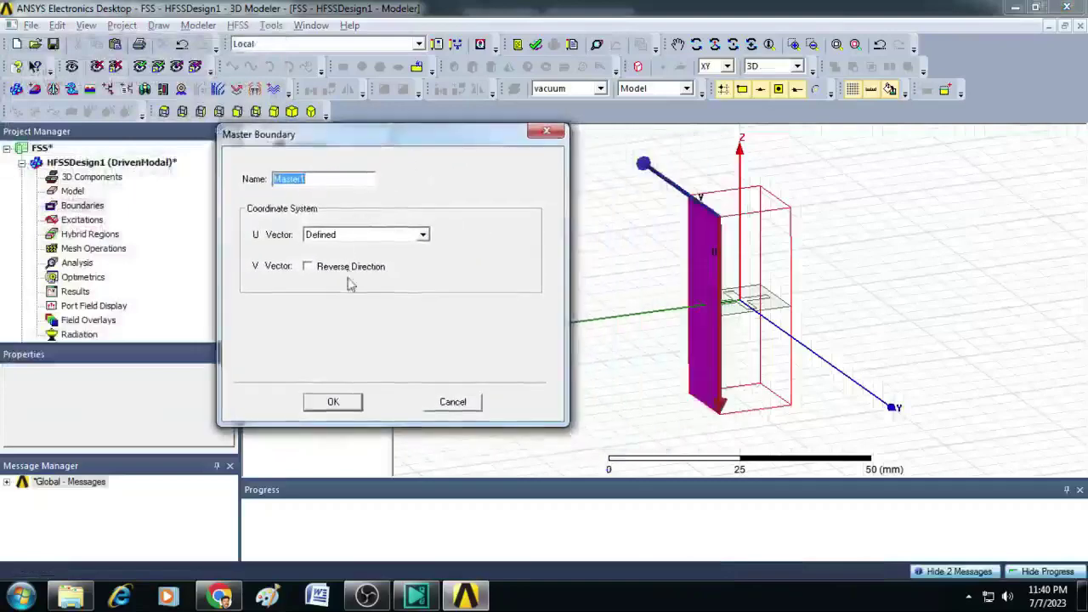
pyautogui.click(344, 402)
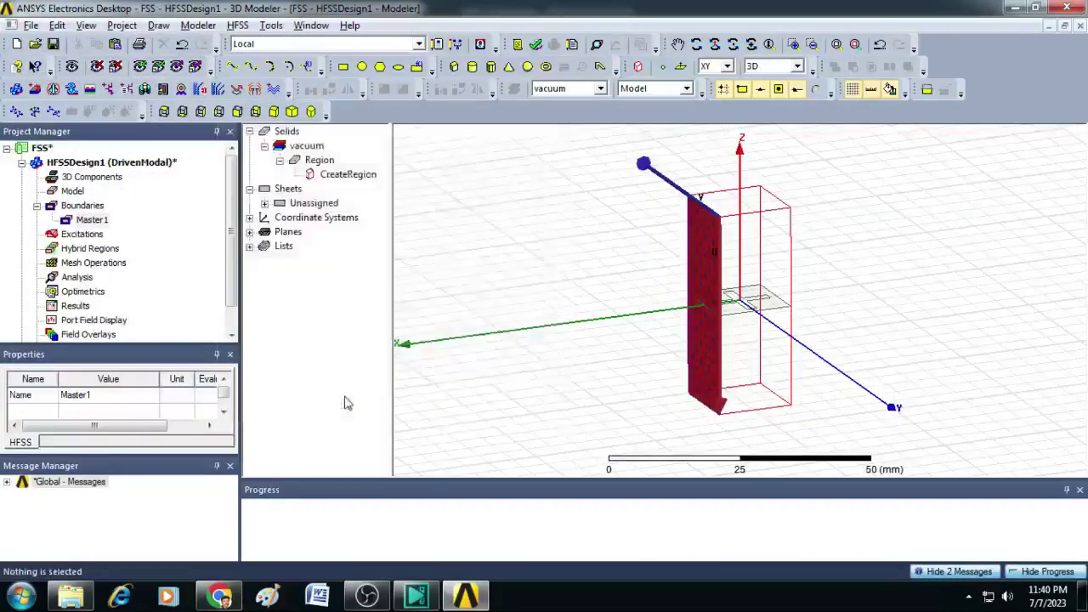
# Step: Start a Slave boundary on the region's -X face, opposite the master face, and link it to Master1
pyautogui.click(715, 45)
pyautogui.moveTo(672, 174); pyautogui.dragTo(568, 269)
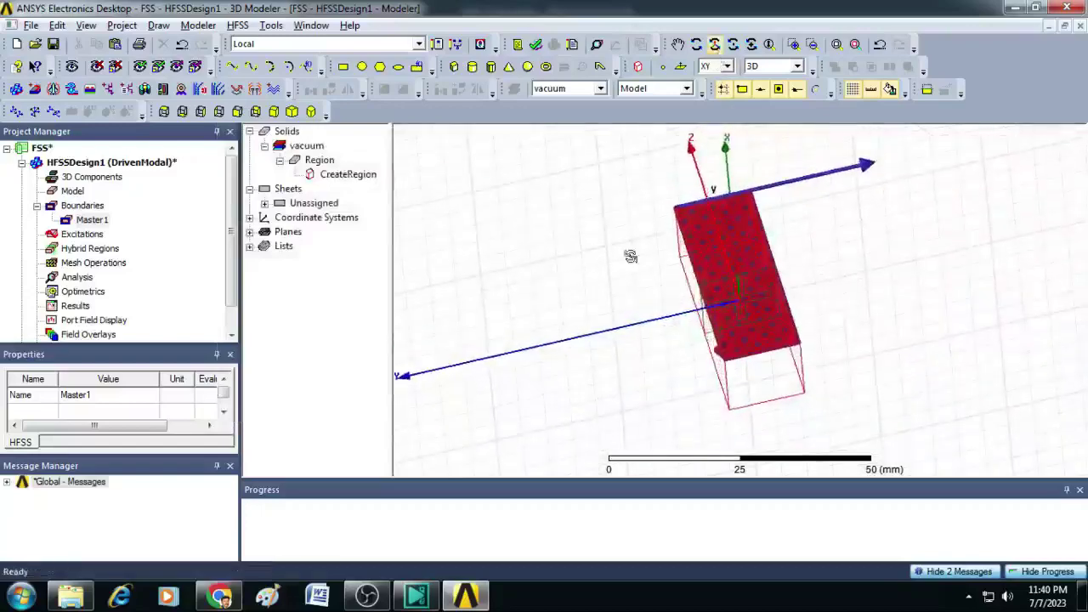
pyautogui.rightClick(896, 284)
pyautogui.click(935, 46)
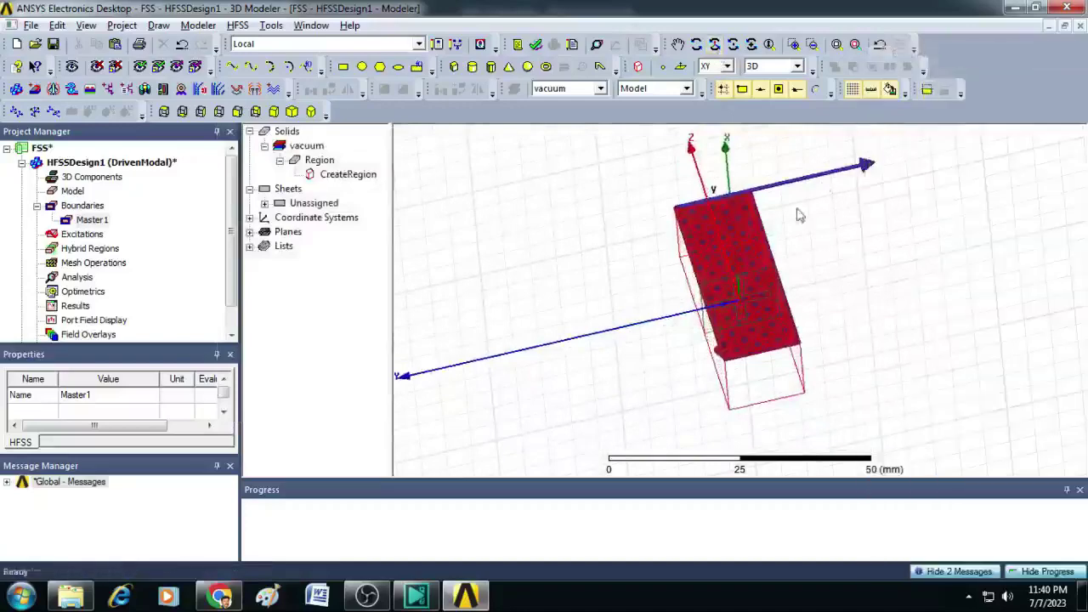
pyautogui.click(705, 268)
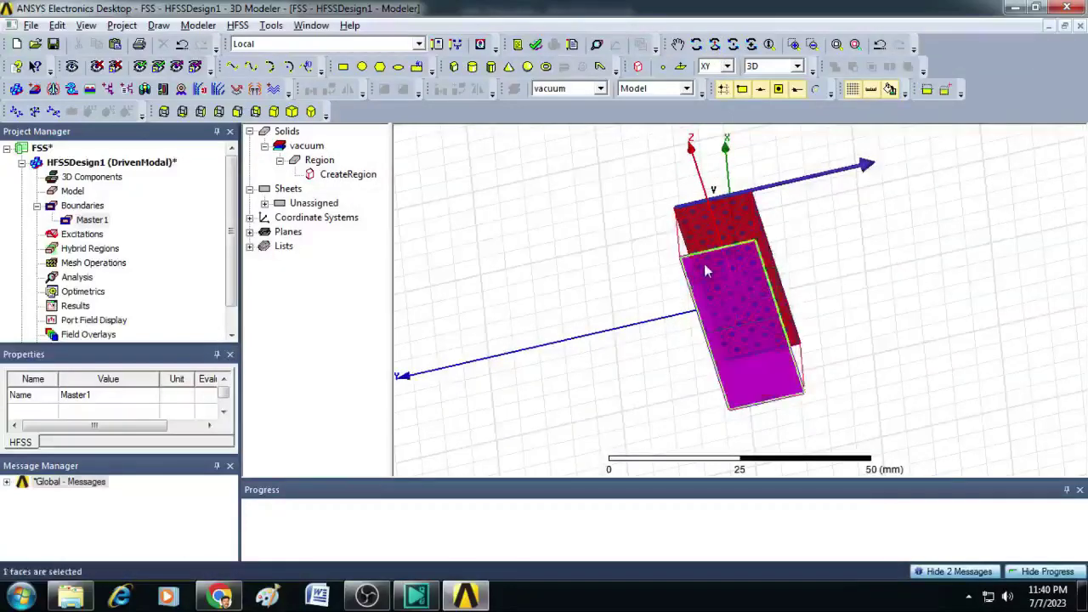
pyautogui.rightClick(703, 263)
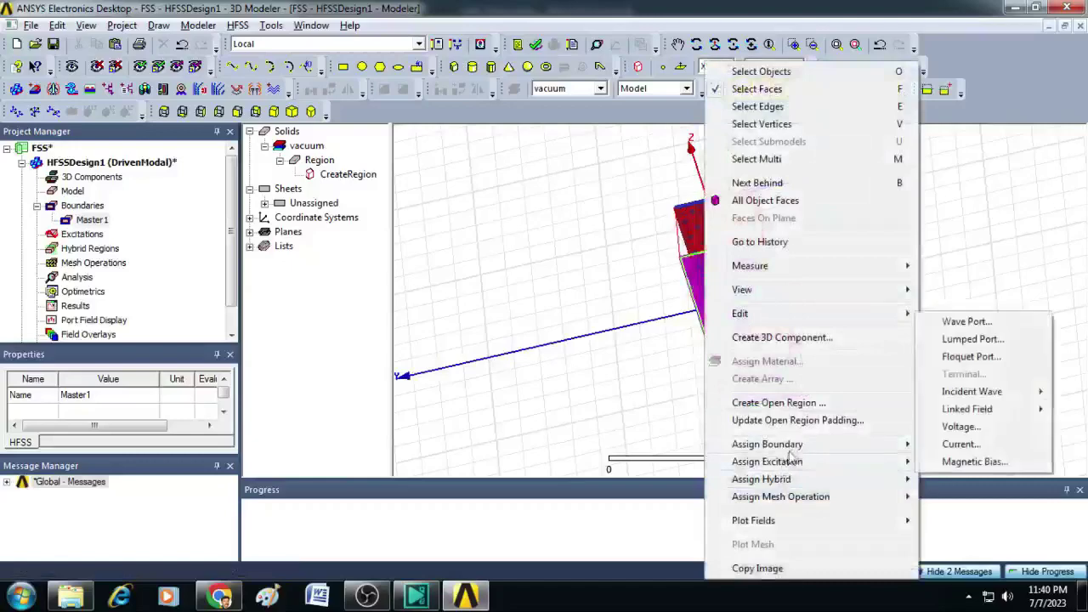
pyautogui.moveTo(788, 447)
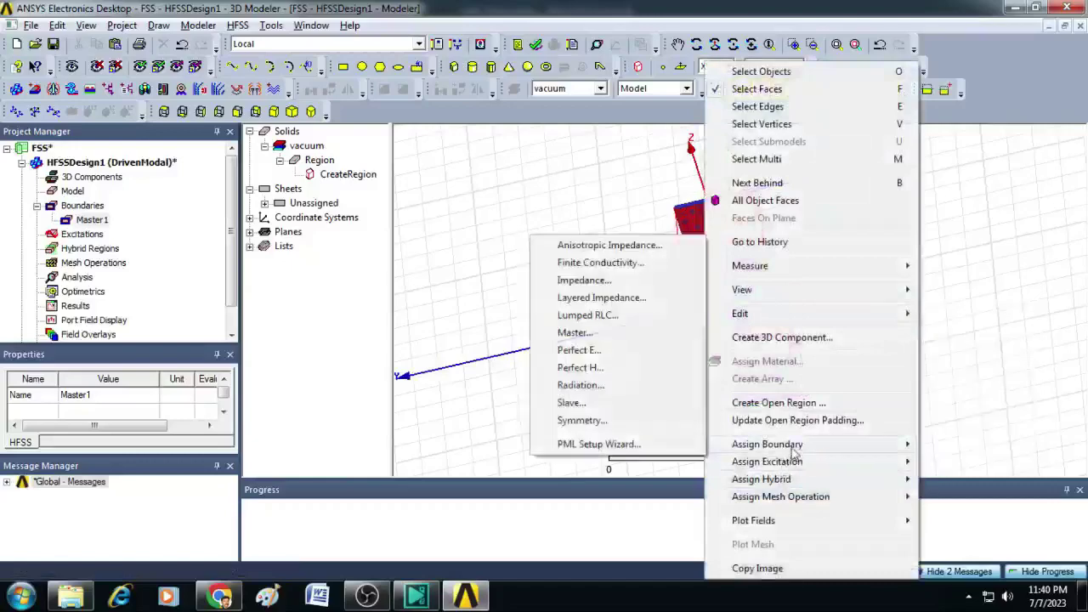
pyautogui.click(616, 406)
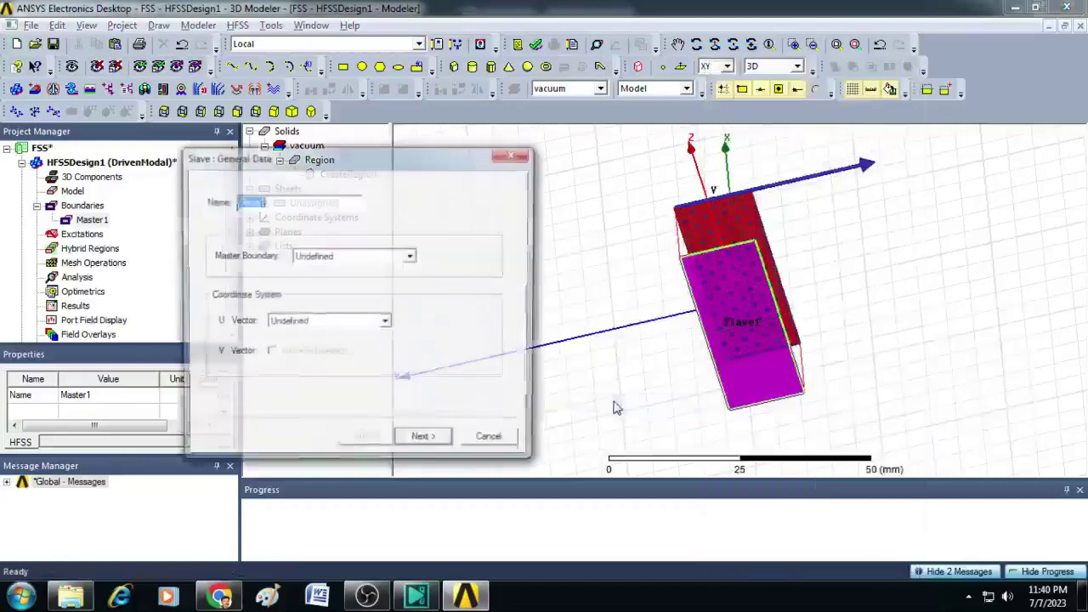
pyautogui.click(358, 258)
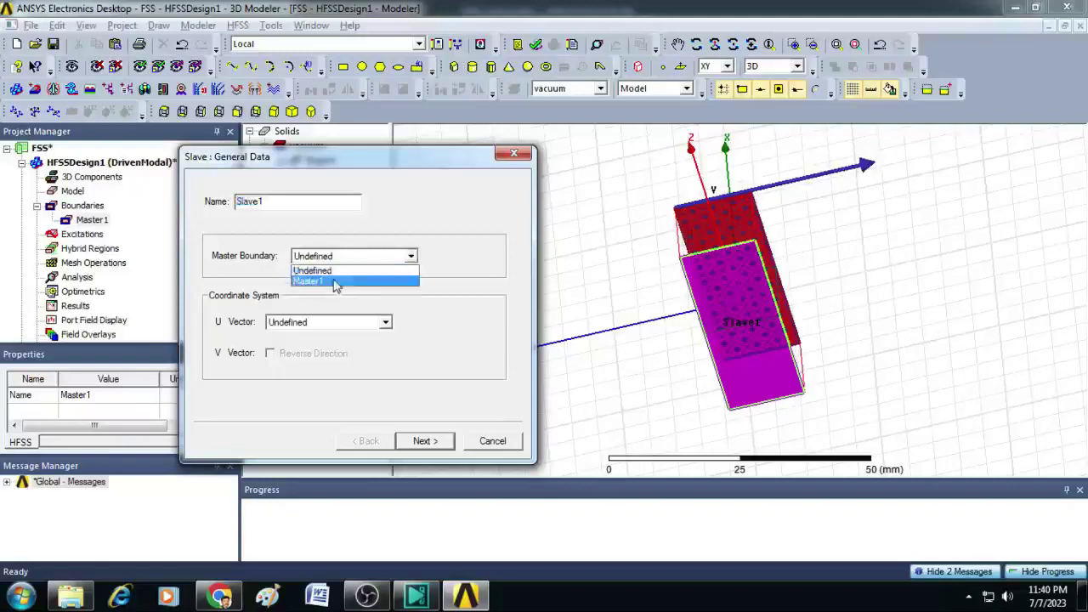
pyautogui.click(336, 281)
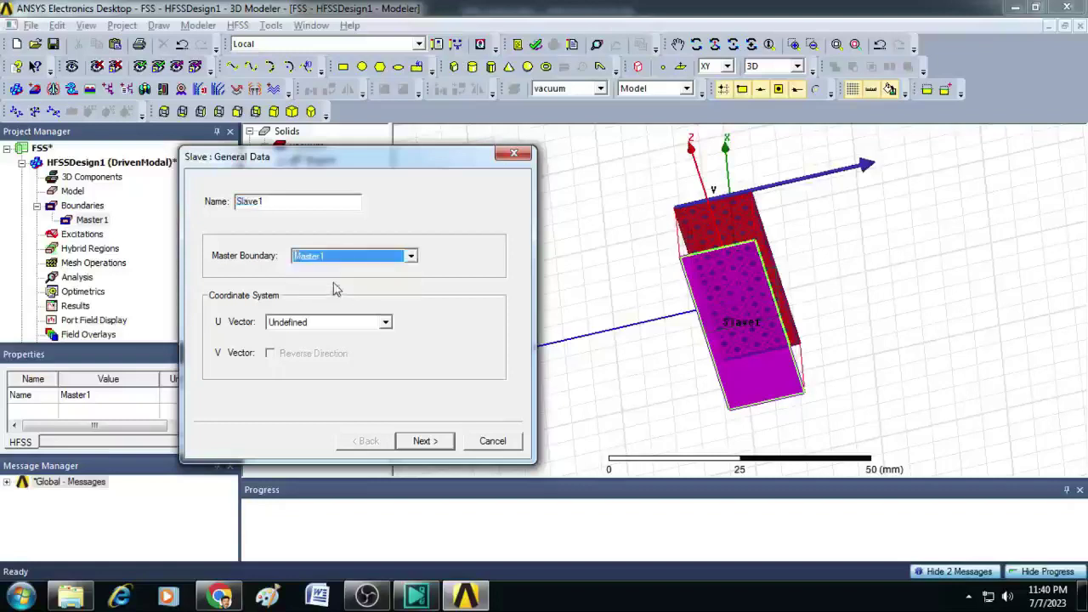
# Step: Define the slave's U vector from (-7.5, 7.5, 20) to (-7.5, 7.5, -20) mm, reverse its V vector, and finish with 0 deg scan angles
pyautogui.click(338, 327)
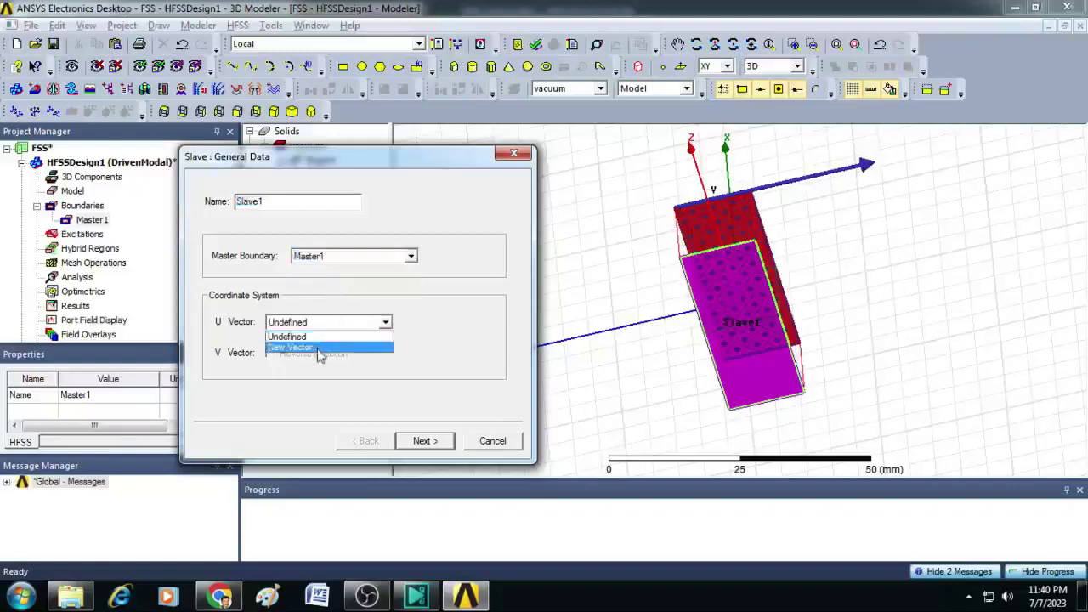
pyautogui.click(318, 348)
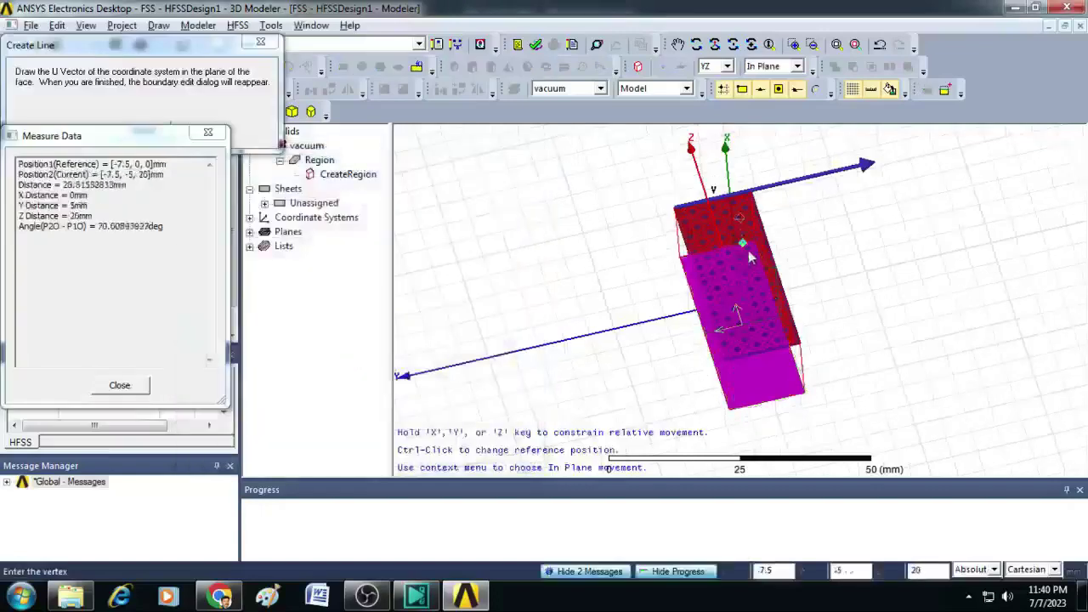
pyautogui.click(674, 247)
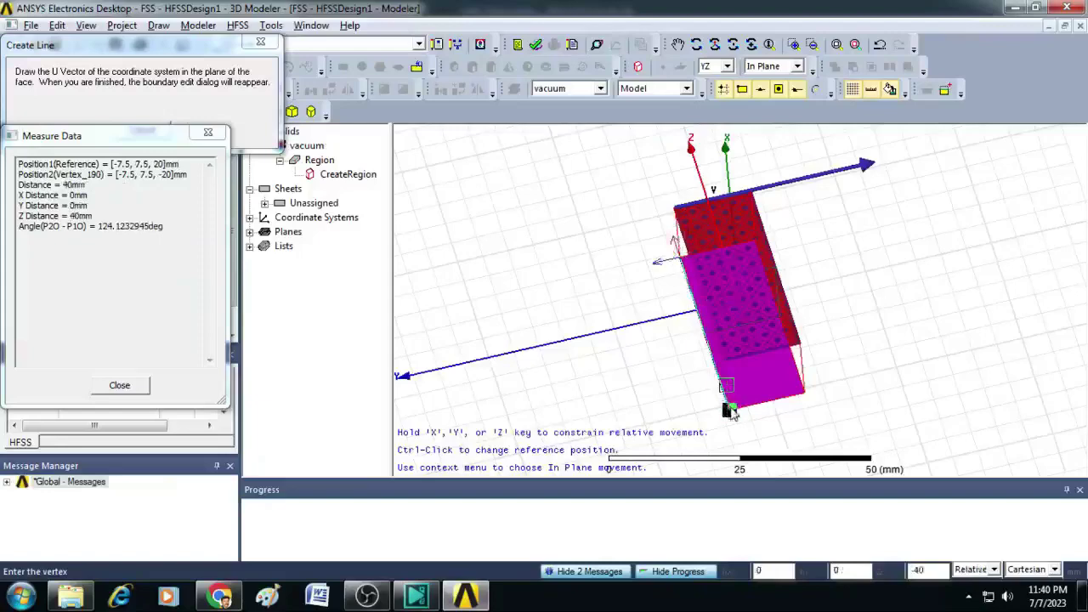
pyautogui.click(730, 412)
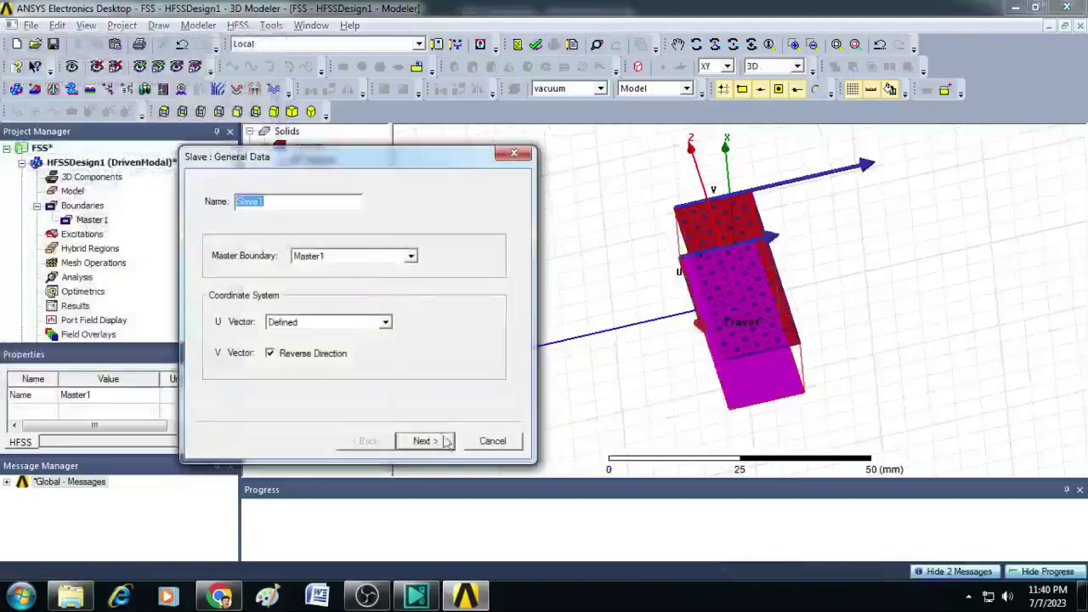
pyautogui.click(440, 447)
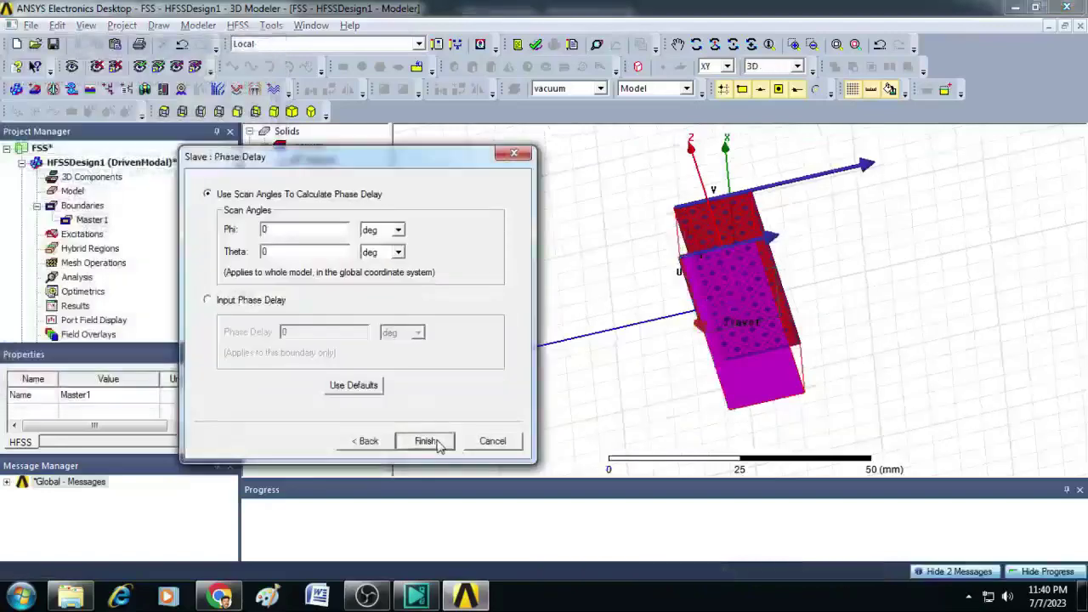
pyautogui.click(437, 446)
# Step: Start a Master boundary on the region's +Y side face
pyautogui.click(714, 44)
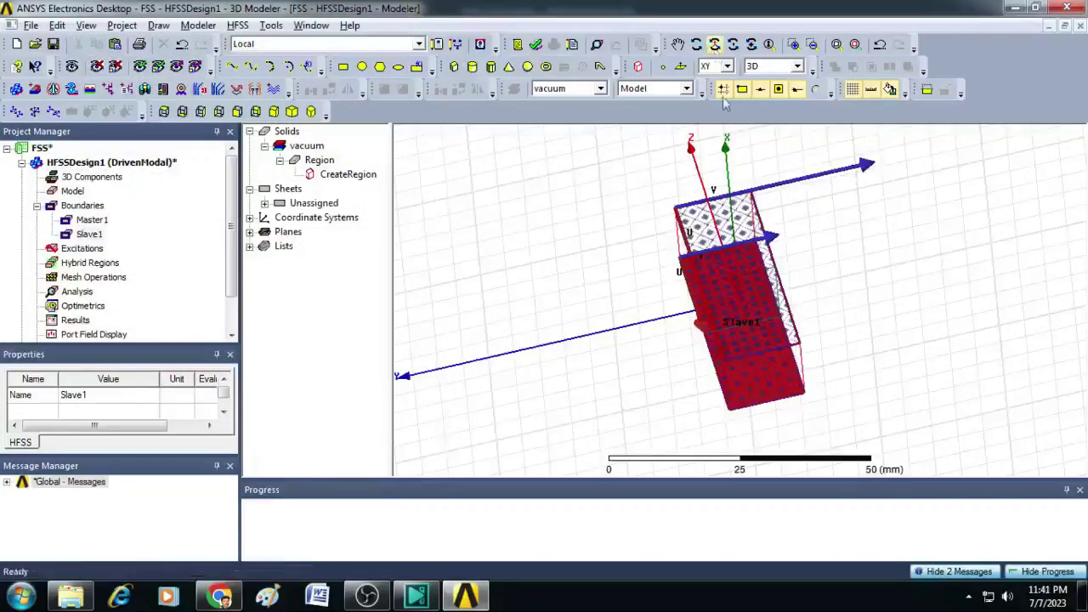
pyautogui.moveTo(687, 264); pyautogui.dragTo(818, 209)
pyautogui.rightClick(906, 195)
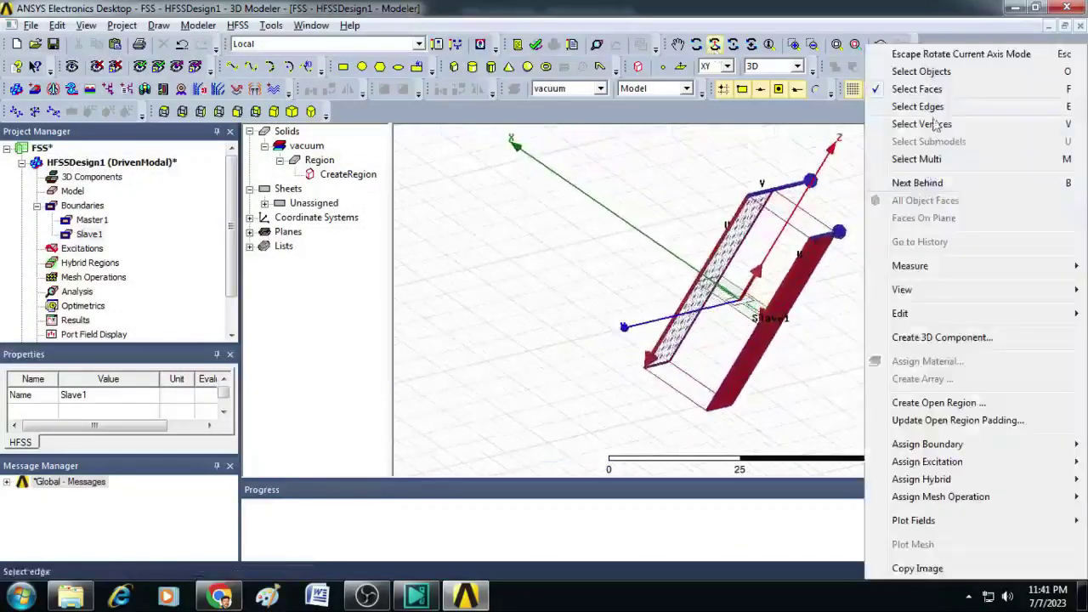
pyautogui.click(948, 56)
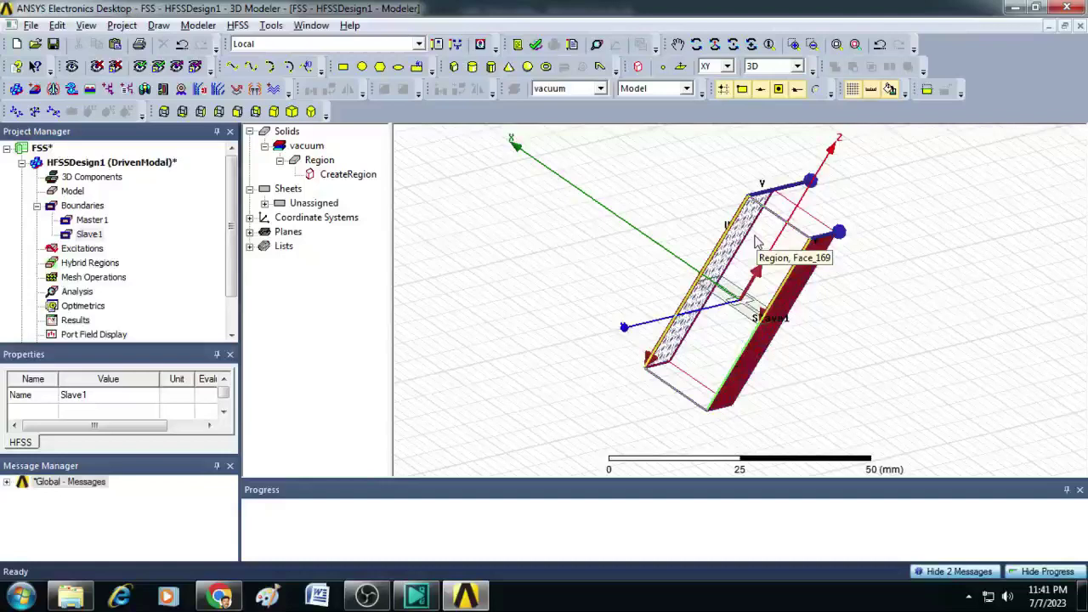
pyautogui.click(778, 247)
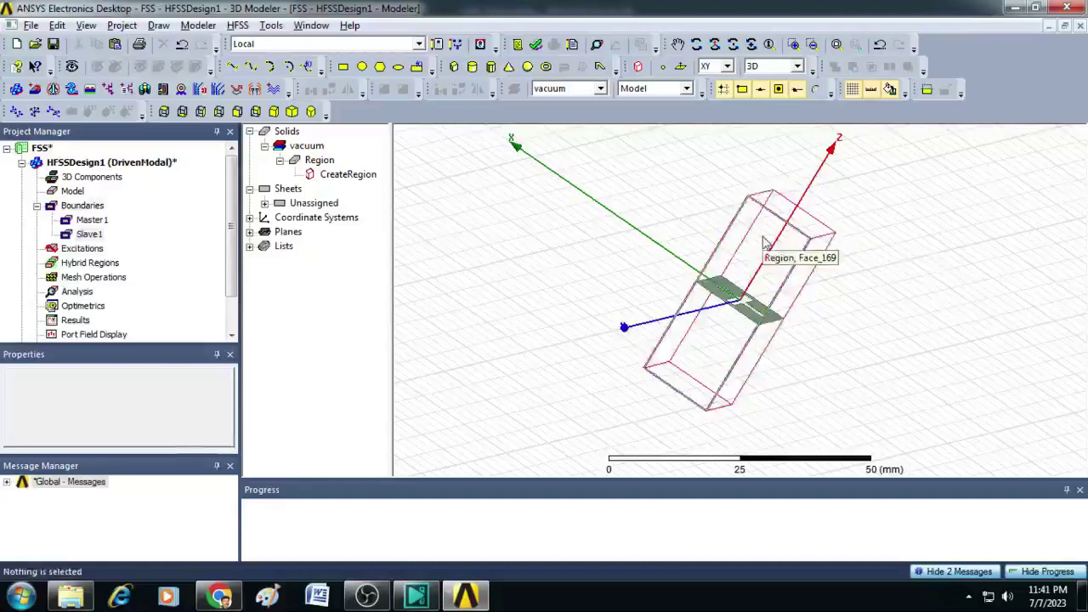
pyautogui.click(763, 244)
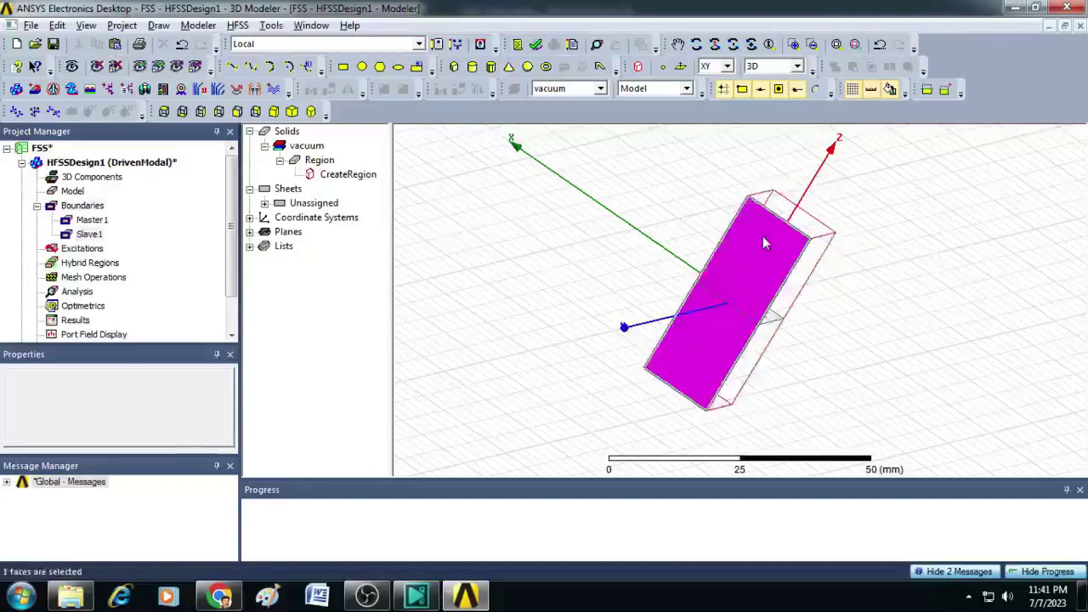
pyautogui.rightClick(764, 244)
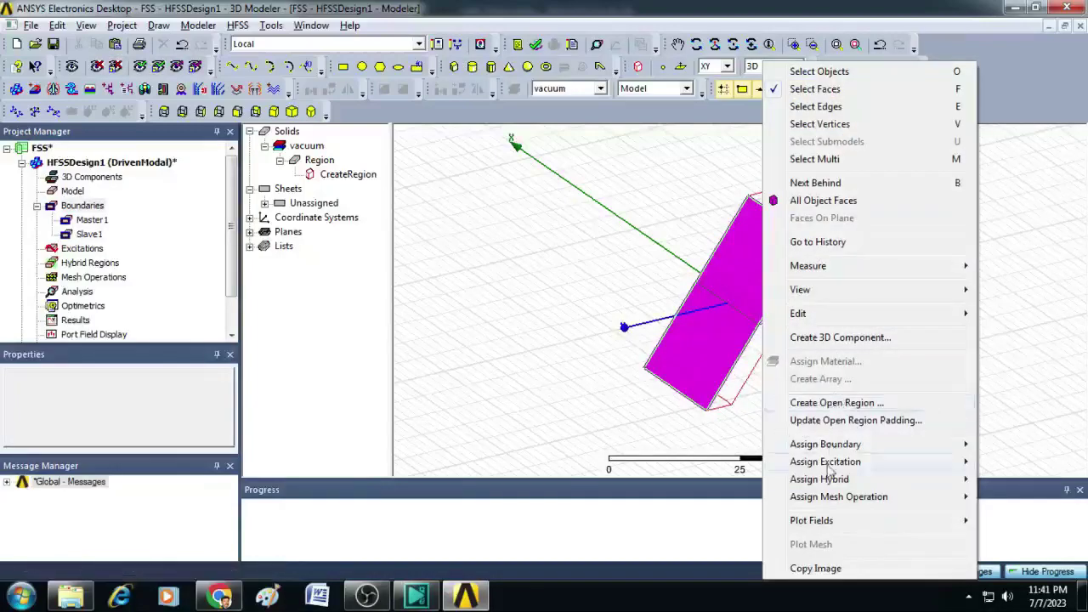
pyautogui.moveTo(847, 456)
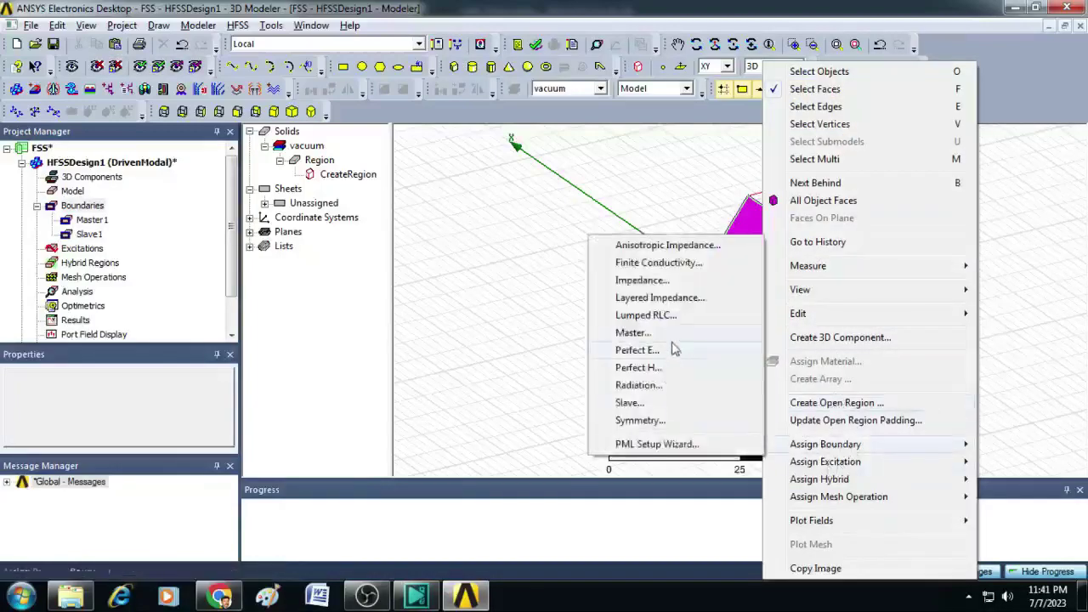
pyautogui.click(633, 332)
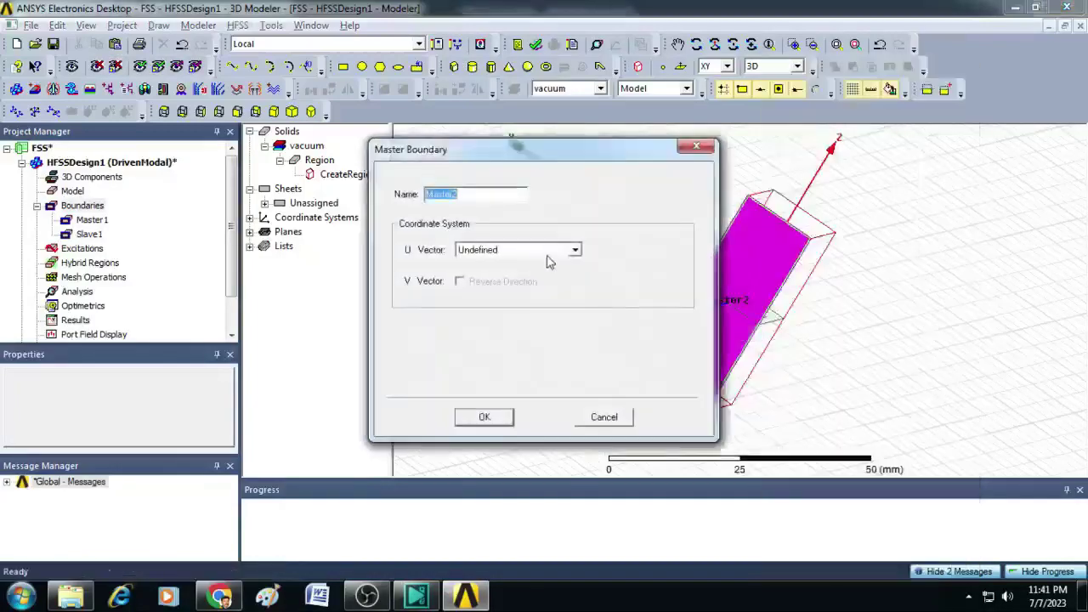
# Step: Draw the second master's U vector down the face's vertical edge from (7.5, 7.5, 20) mm, reverse its V vector, and confirm the boundary
pyautogui.click(550, 252)
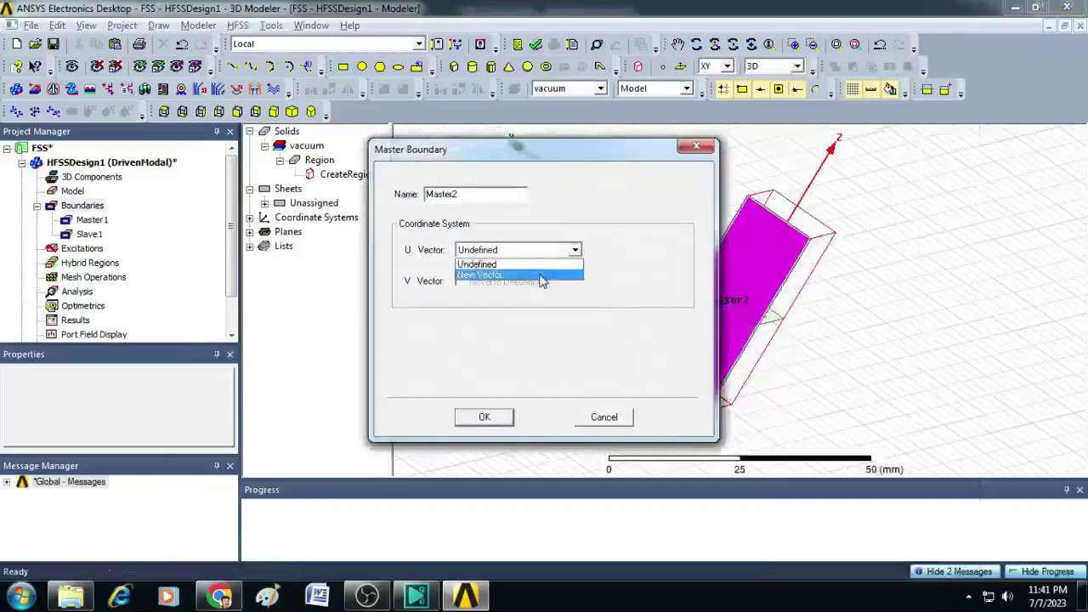
pyautogui.click(541, 276)
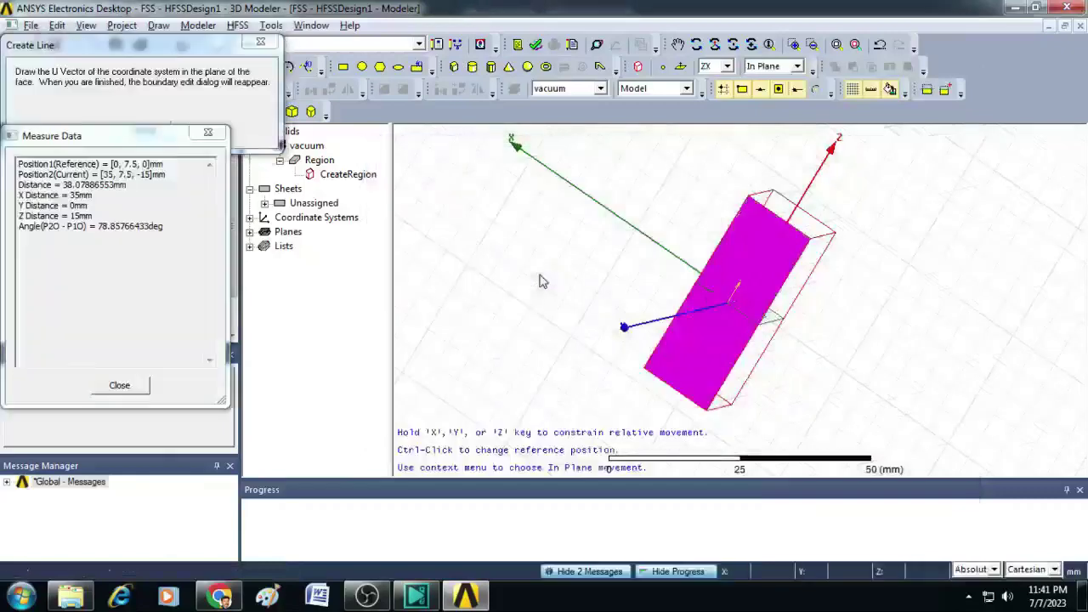
pyautogui.click(746, 199)
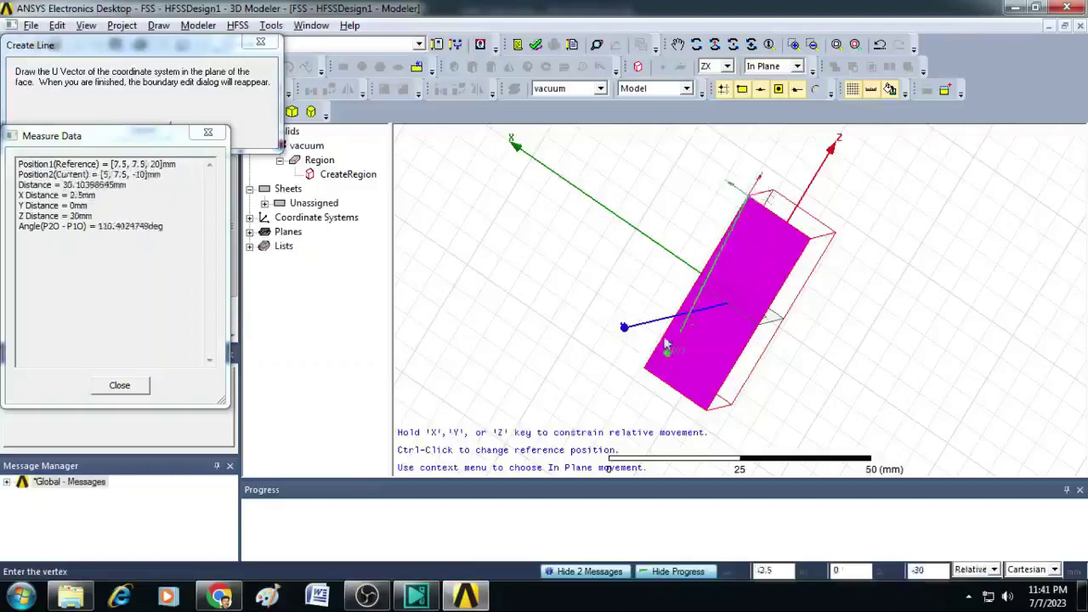
pyautogui.click(646, 369)
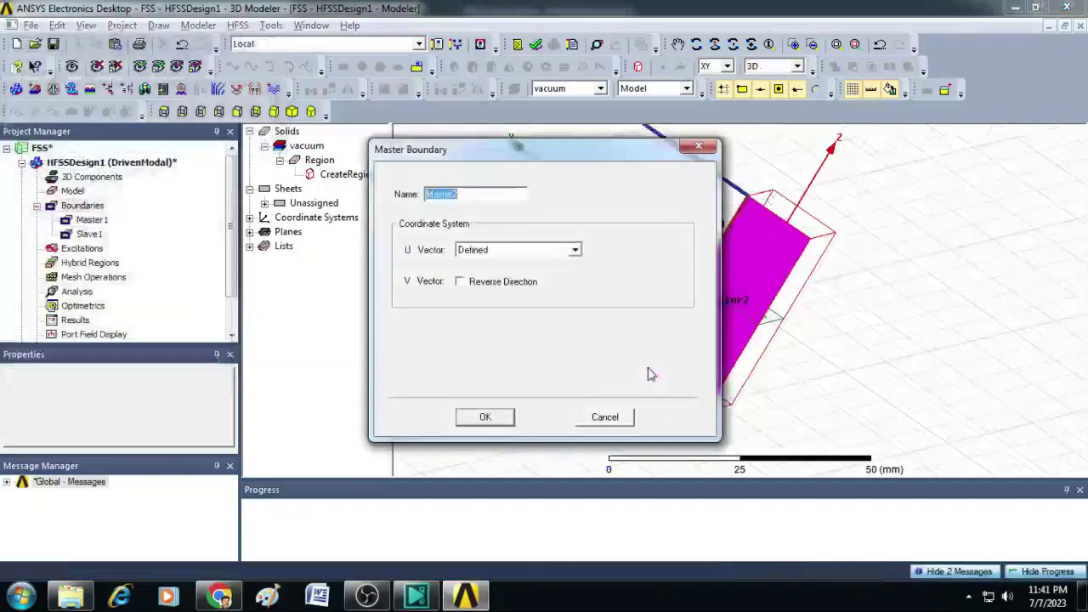
pyautogui.click(463, 285)
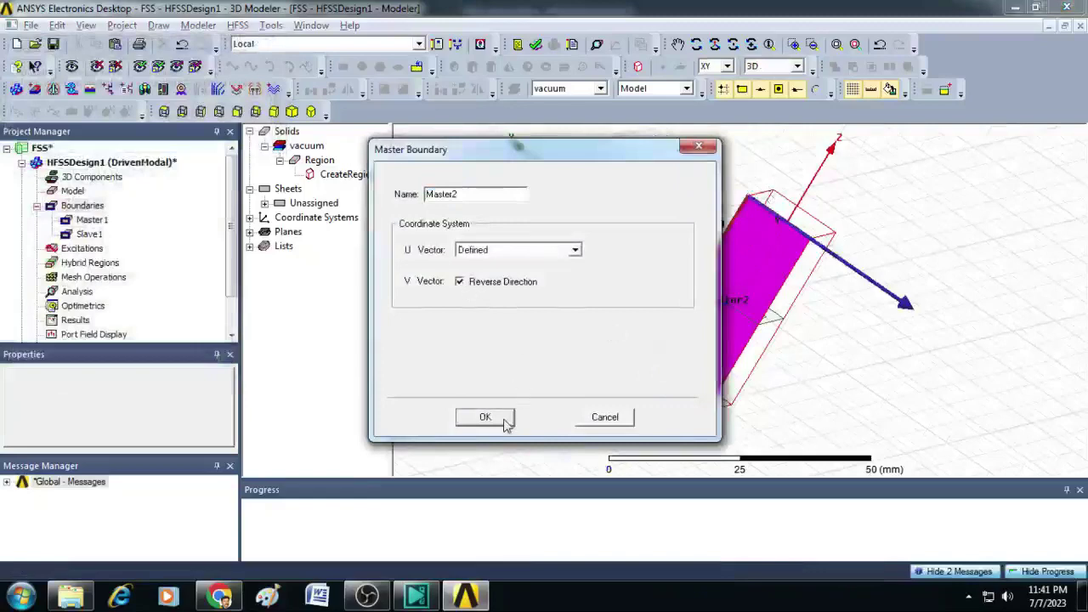
pyautogui.click(484, 417)
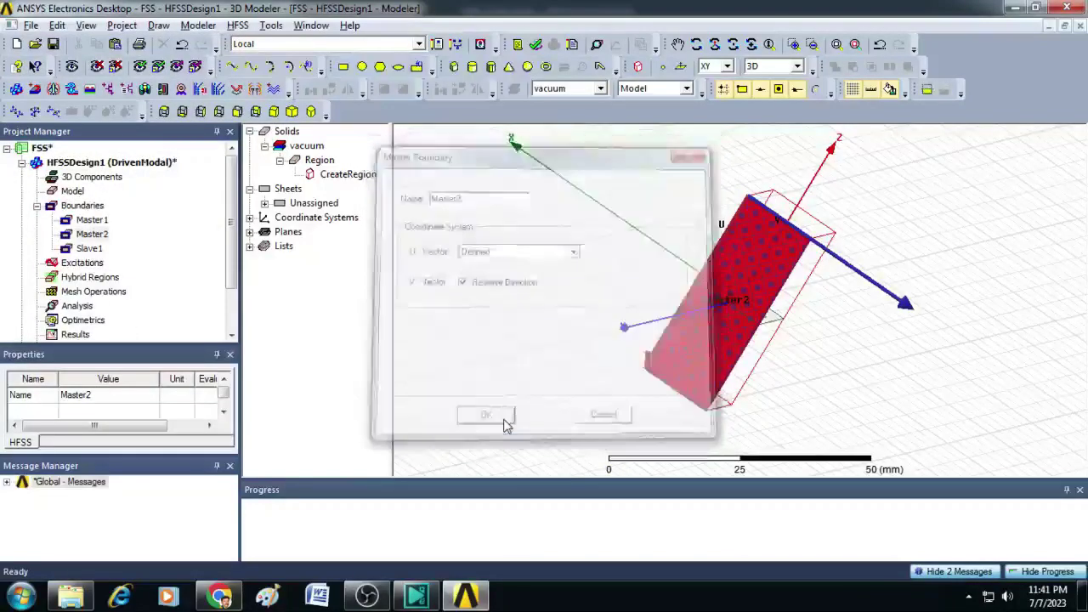
# Step: Start a Slave boundary on the region's -Y face, opposite the second master, and link it to Master2
pyautogui.click(714, 44)
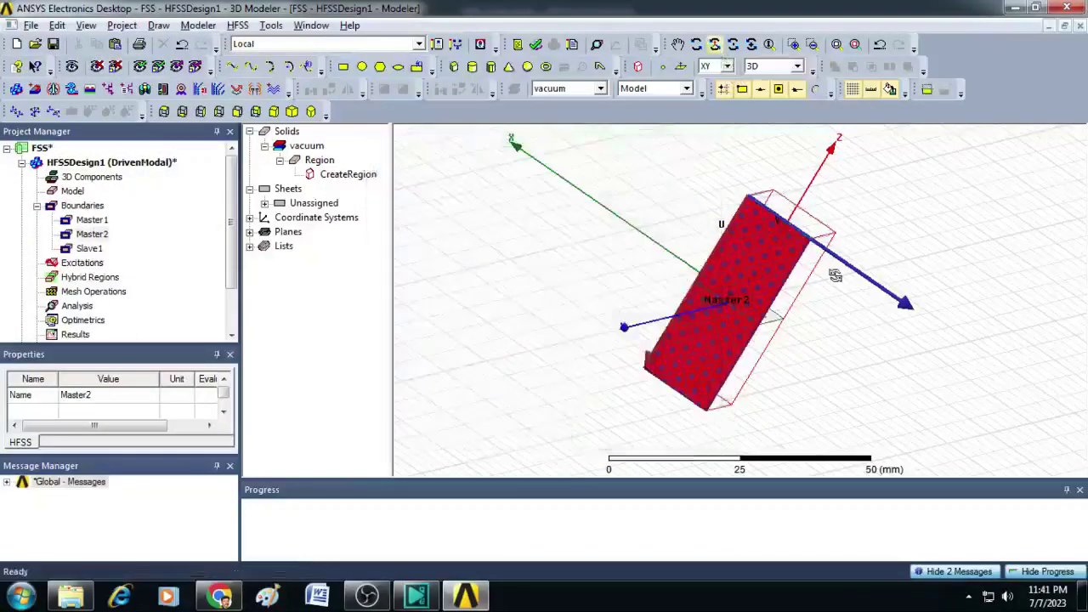
pyautogui.moveTo(830, 270); pyautogui.dragTo(566, 127)
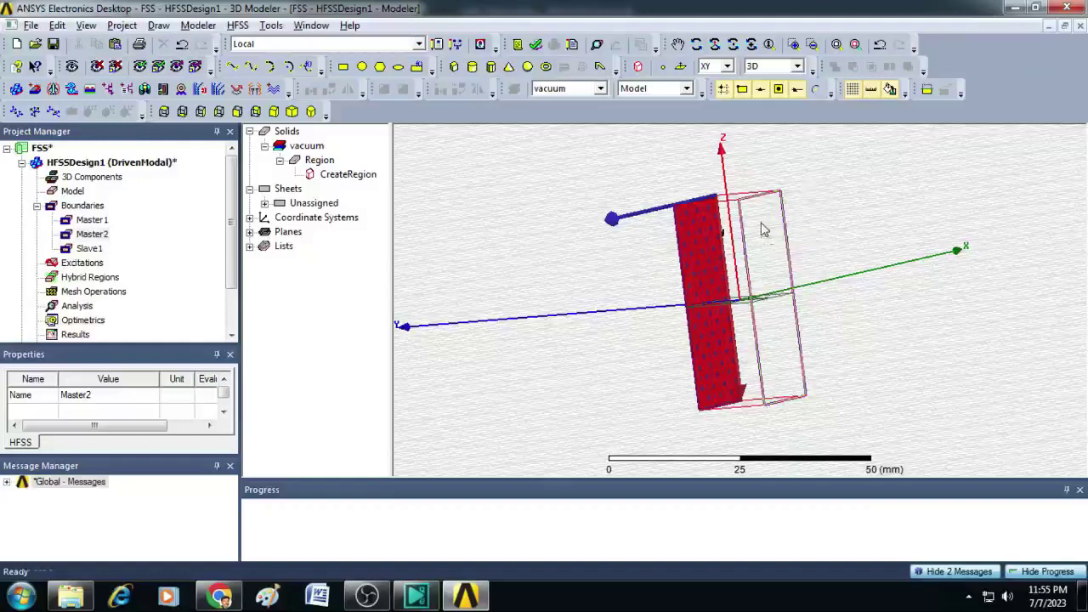
pyautogui.click(762, 229)
pyautogui.rightClick(762, 230)
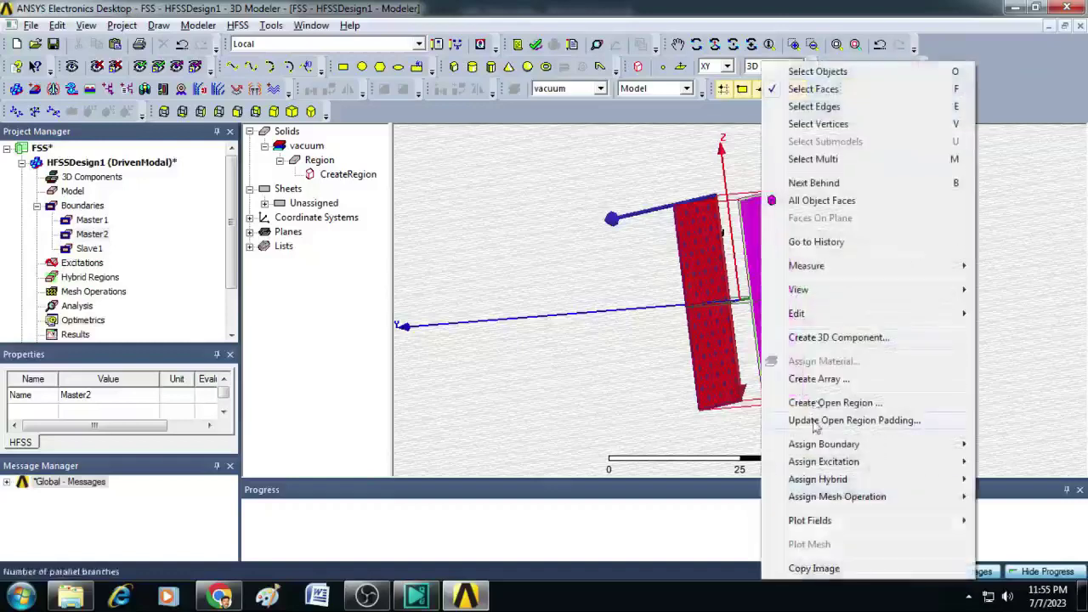
pyautogui.moveTo(817, 448)
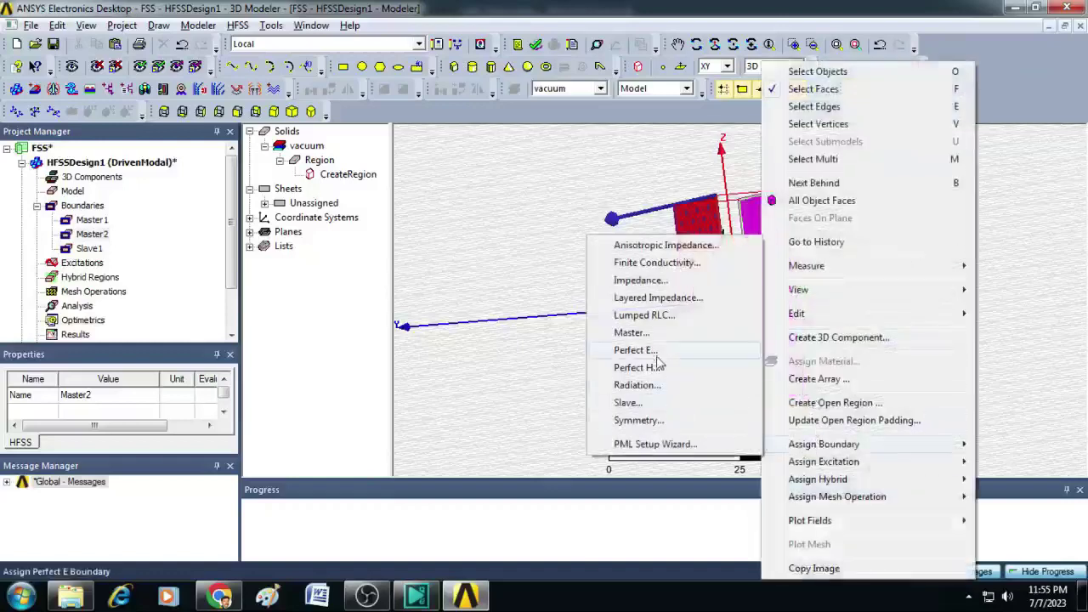
pyautogui.click(629, 403)
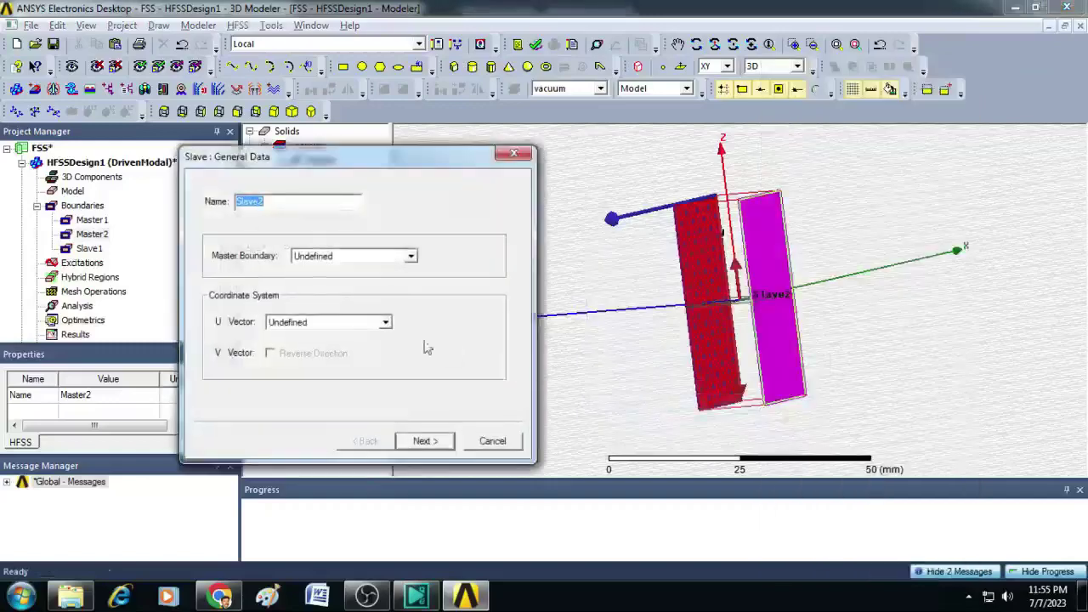
pyautogui.click(344, 256)
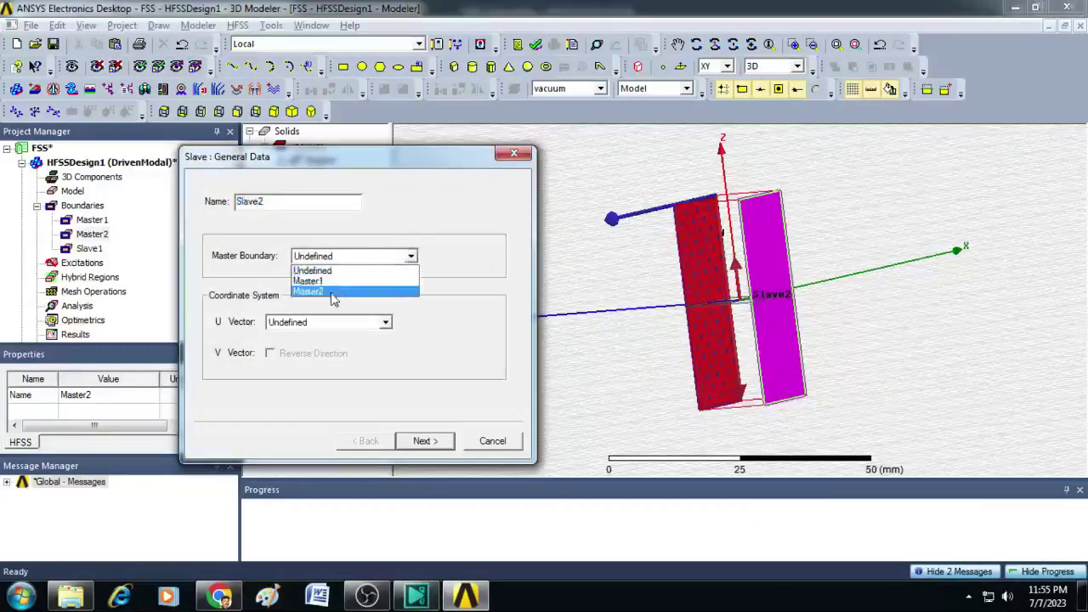
pyautogui.click(334, 291)
# Step: Draw the slave's U vector down the vertical edge from (7.5, -7.5, 20) mm and finish with the default phase delay
pyautogui.click(366, 322)
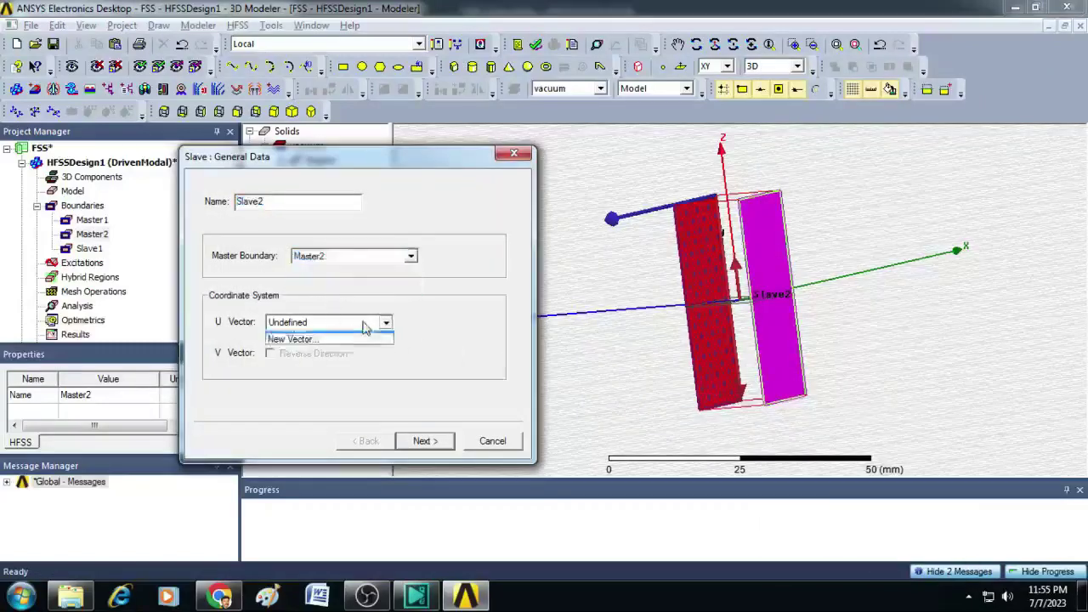
pyautogui.click(333, 350)
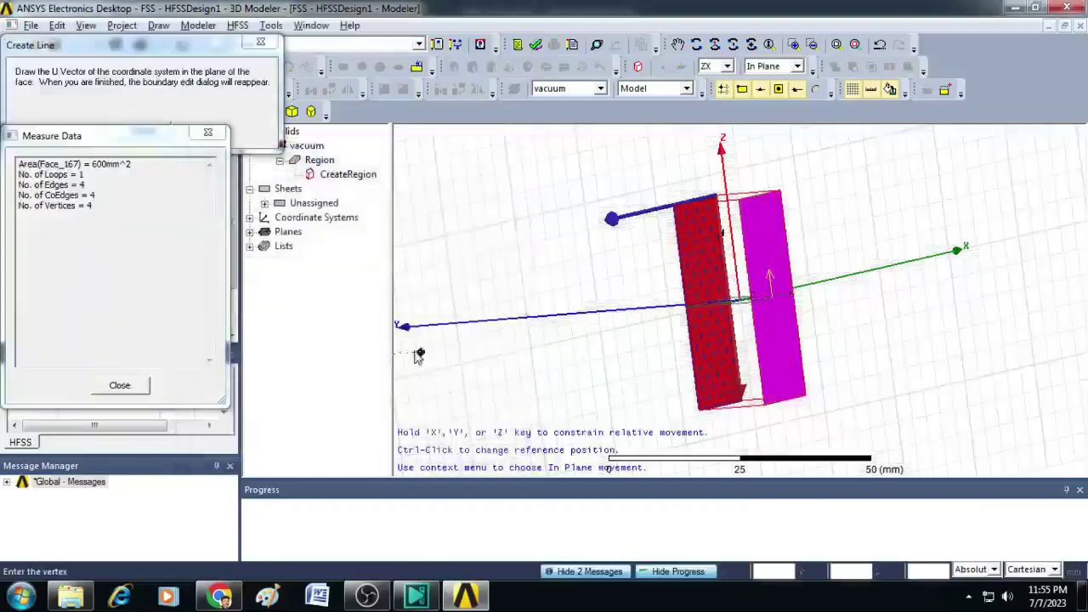
pyautogui.click(780, 194)
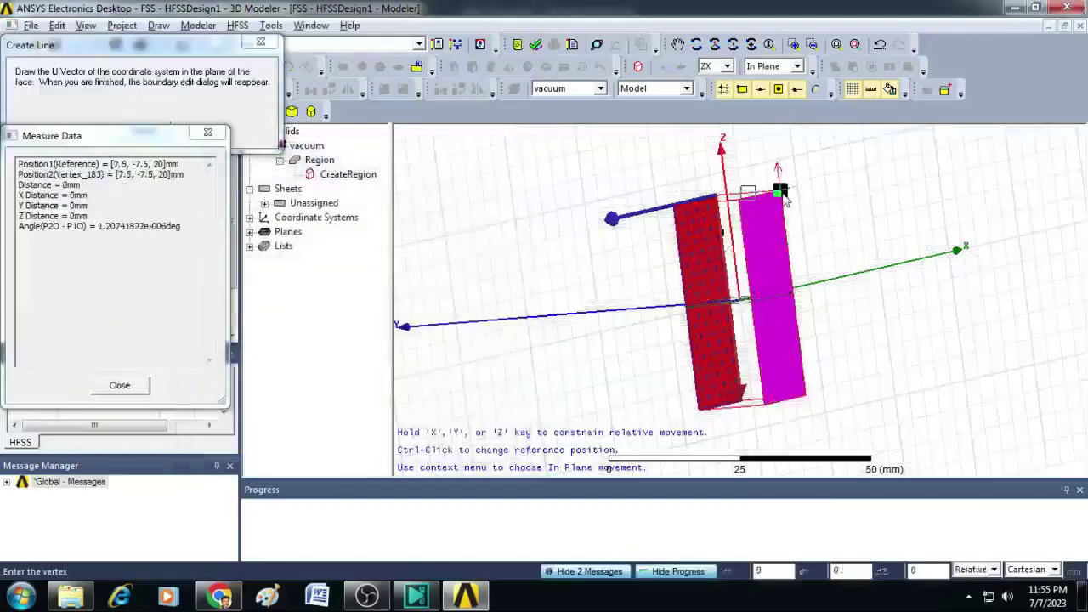
pyautogui.click(805, 397)
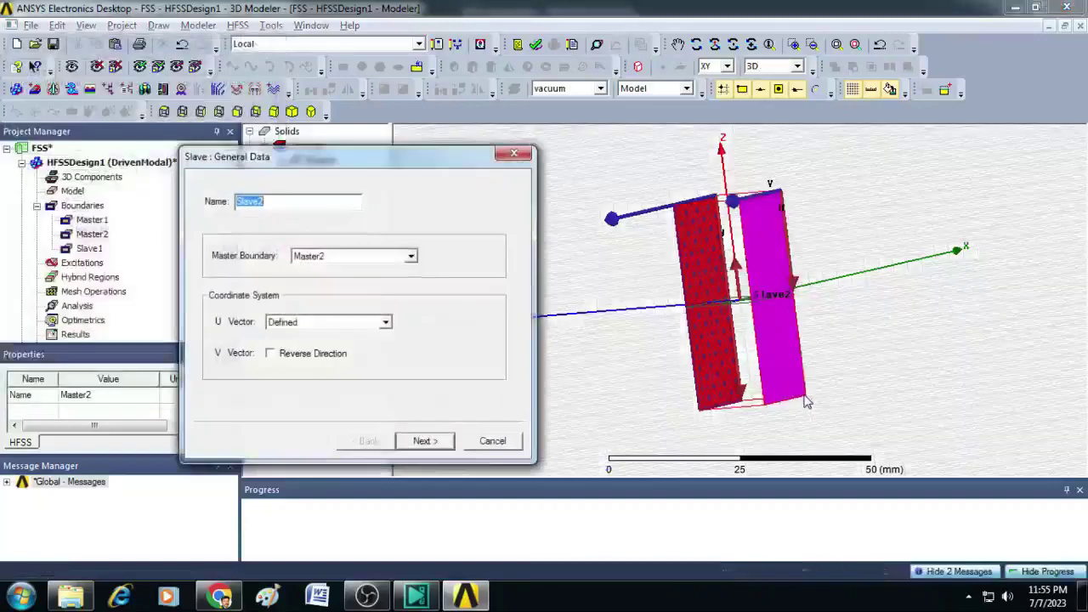
pyautogui.click(424, 440)
pyautogui.click(425, 441)
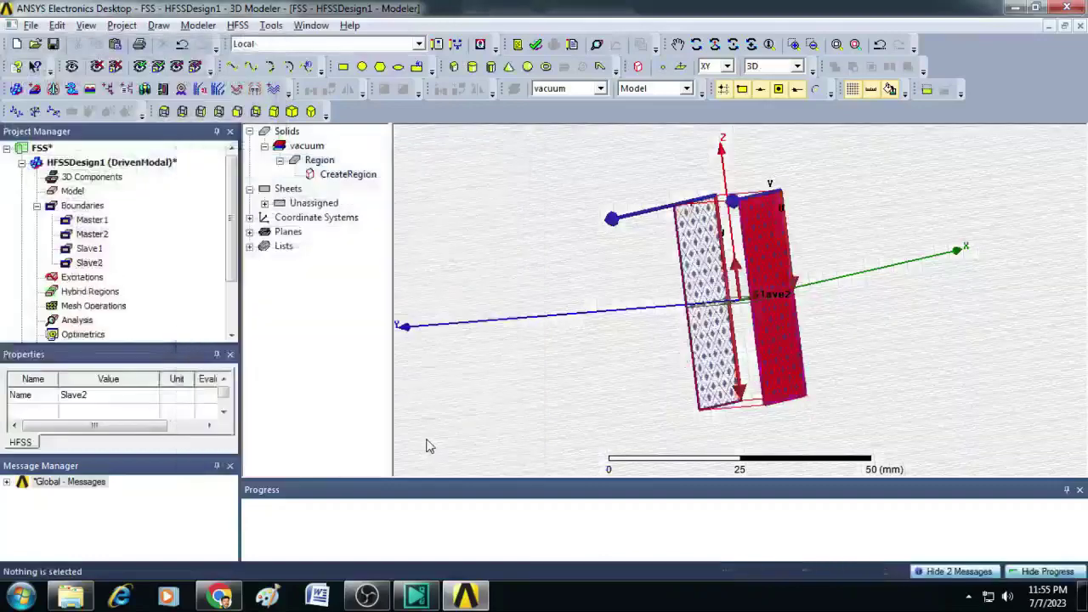
# Step: Start a Floquet Port excitation on the region's top (+Z) face
pyautogui.click(907, 198)
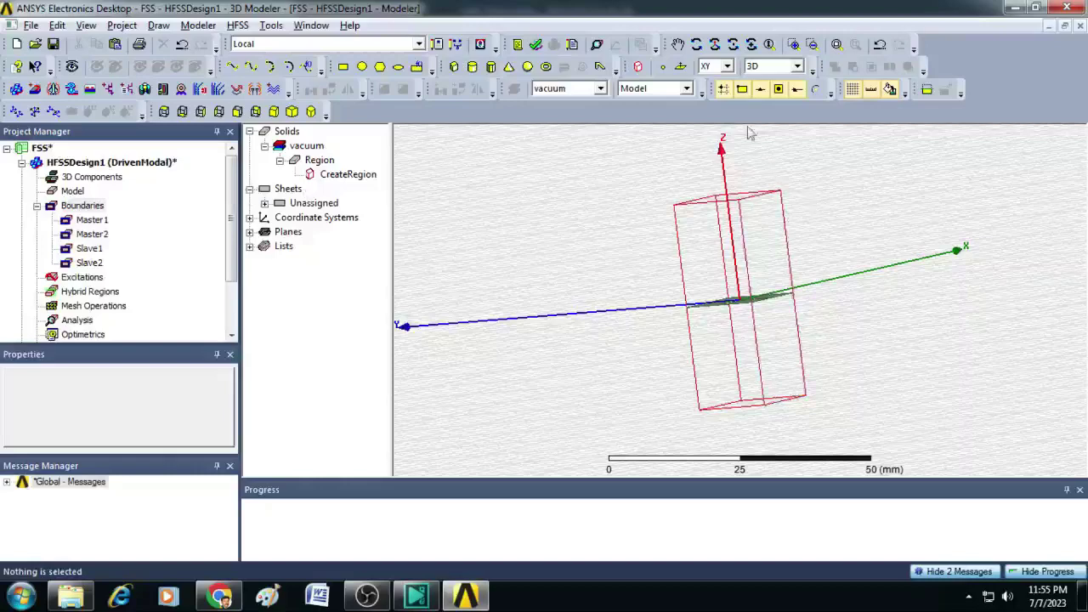
pyautogui.keyDown('alt'); pyautogui.moveTo(761, 155); pyautogui.dragTo(778, 212); pyautogui.keyUp('alt')
pyautogui.rightClick(916, 190)
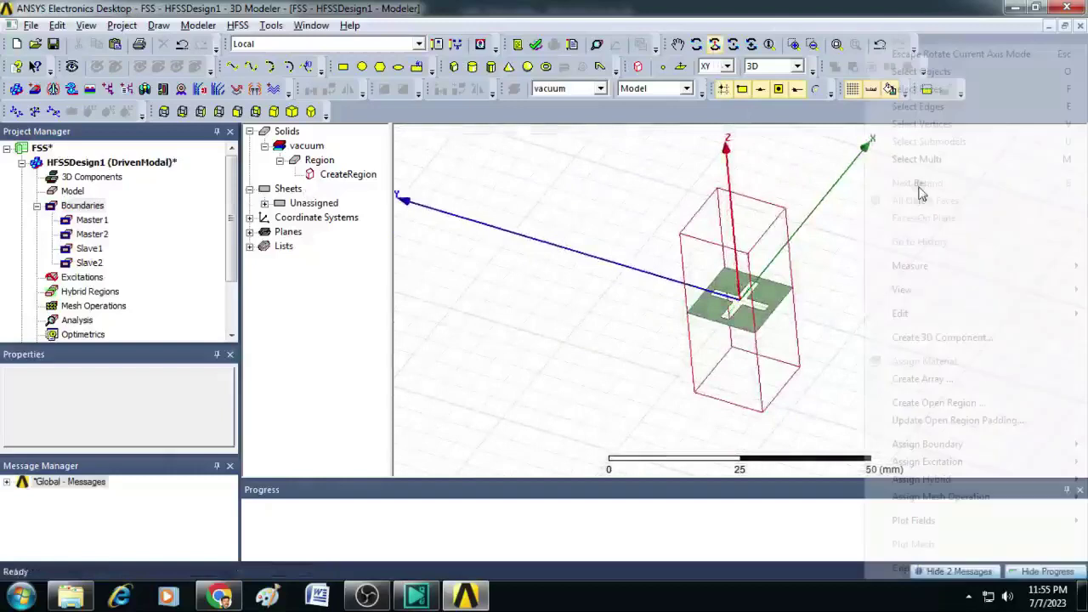
pyautogui.click(929, 54)
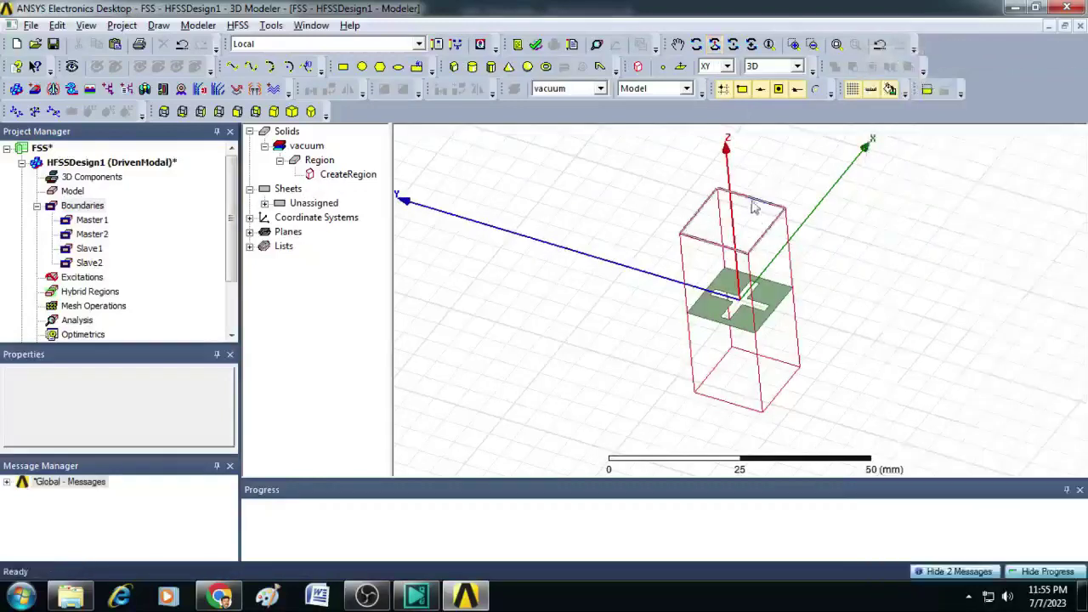
pyautogui.click(756, 225)
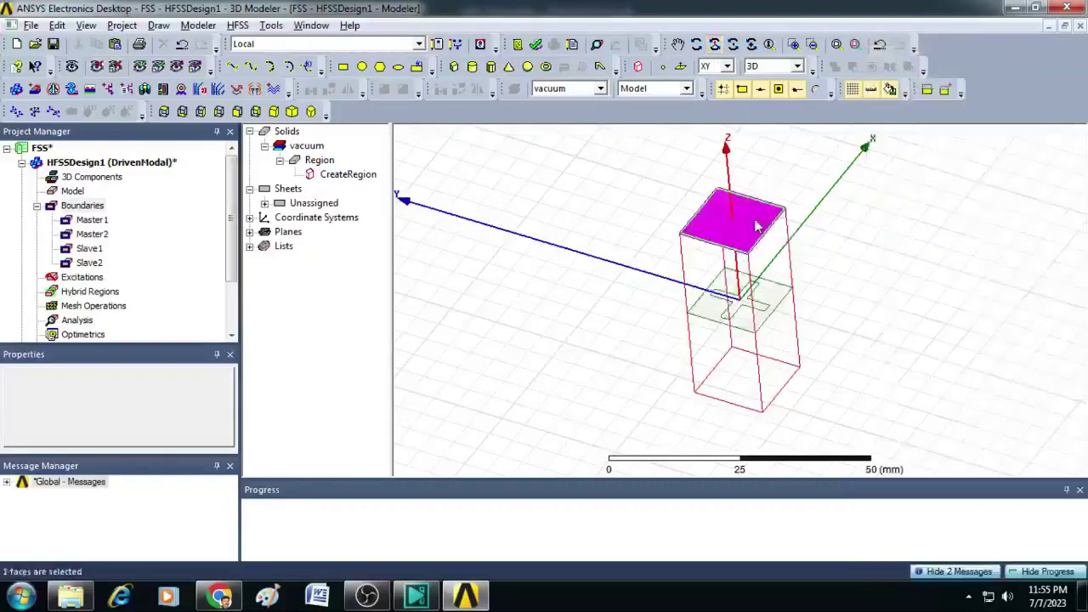
pyautogui.rightClick(757, 225)
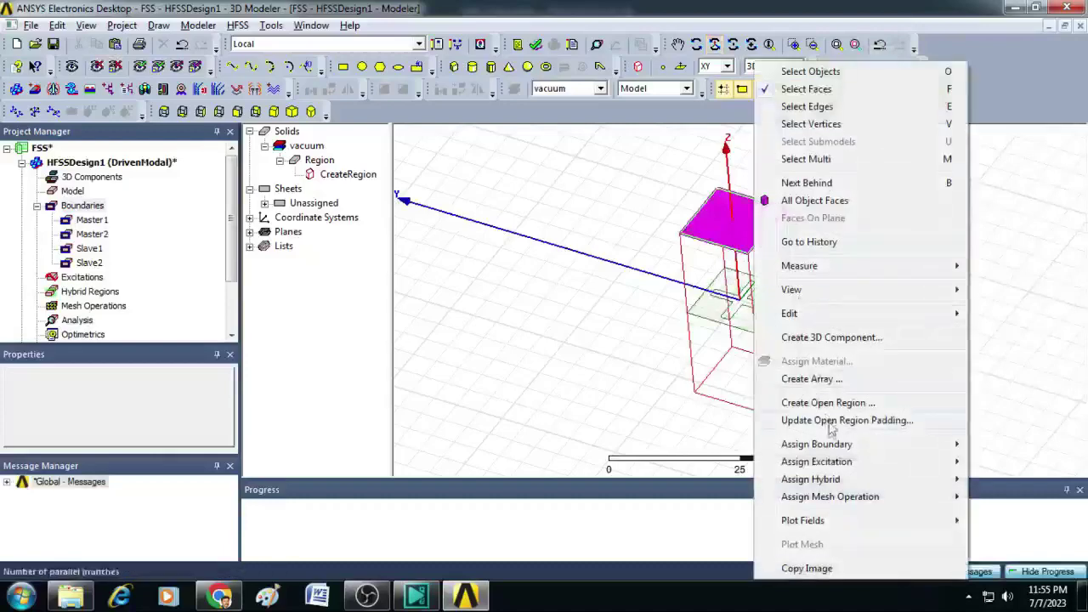
pyautogui.moveTo(835, 464)
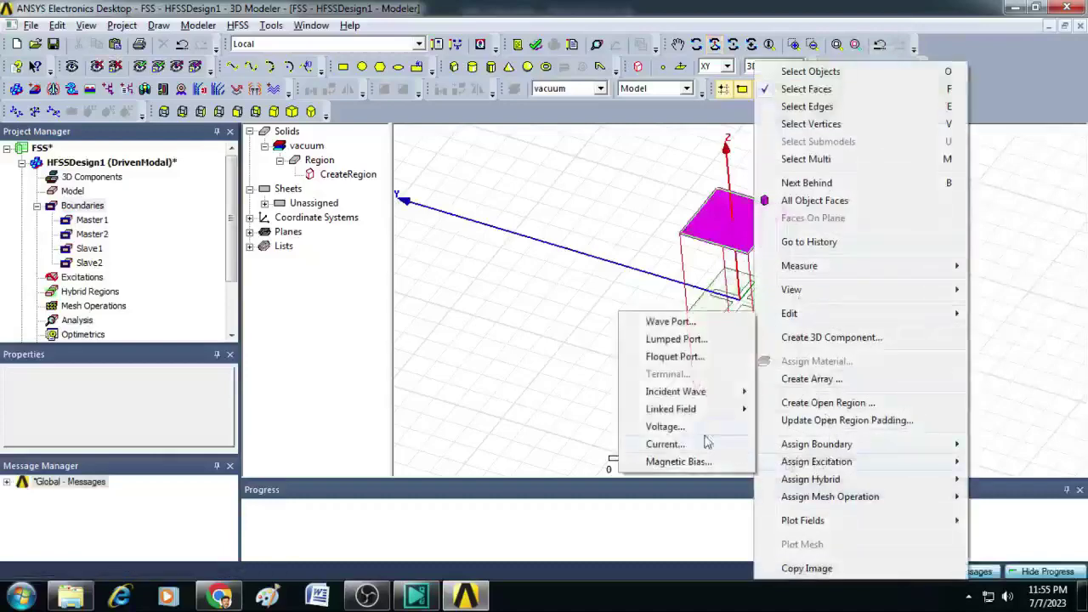
pyautogui.click(673, 356)
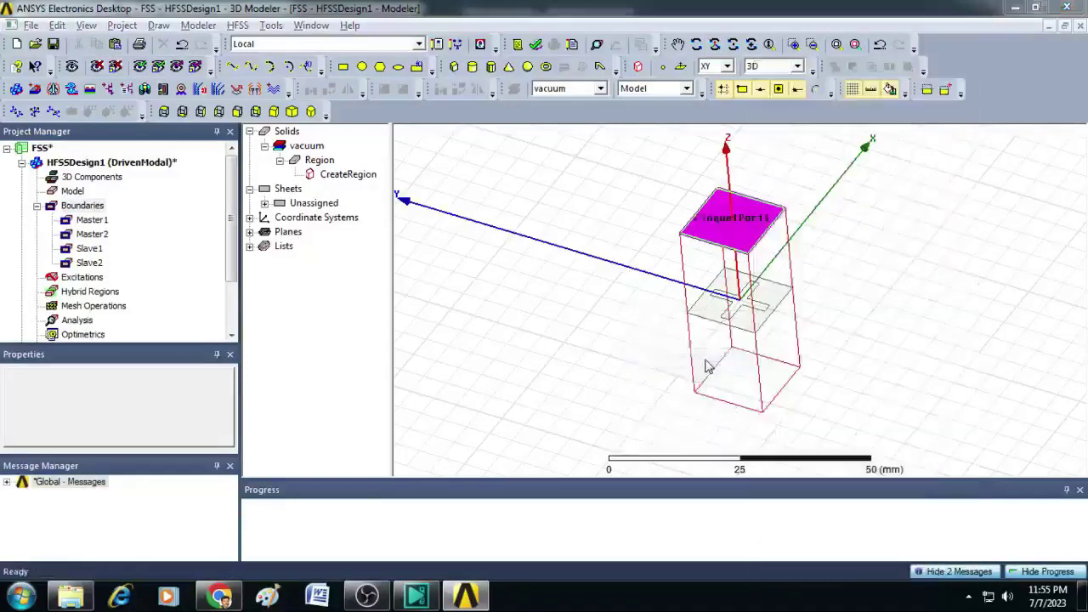
# Step: Define the Floquet port's A direction with a vector from (-7.5, -7.5, 20) mm along the top face's edge toward +Y
pyautogui.click(497, 208)
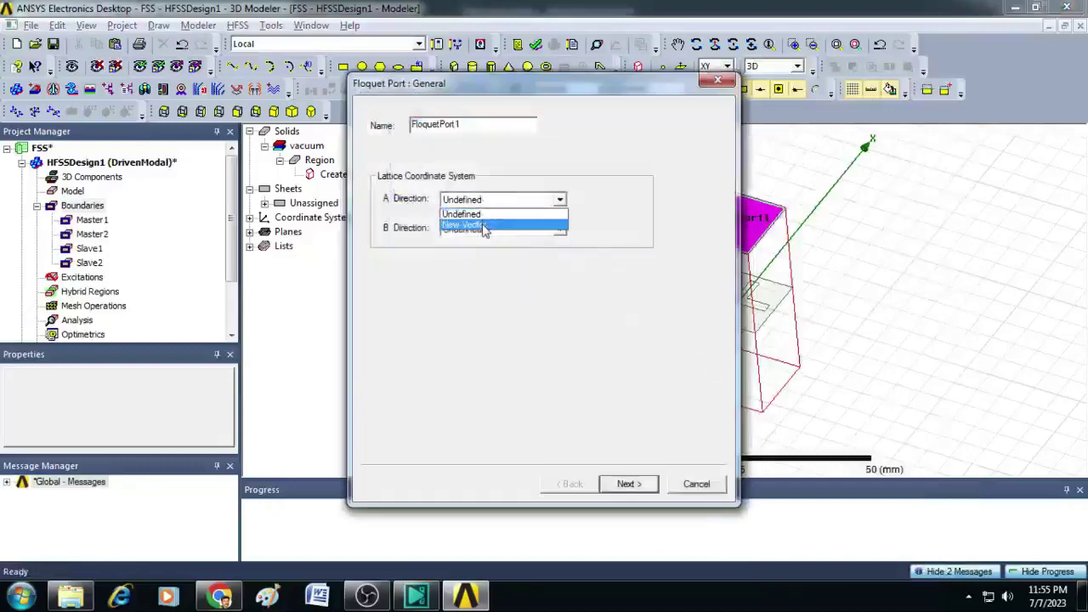
pyautogui.click(481, 225)
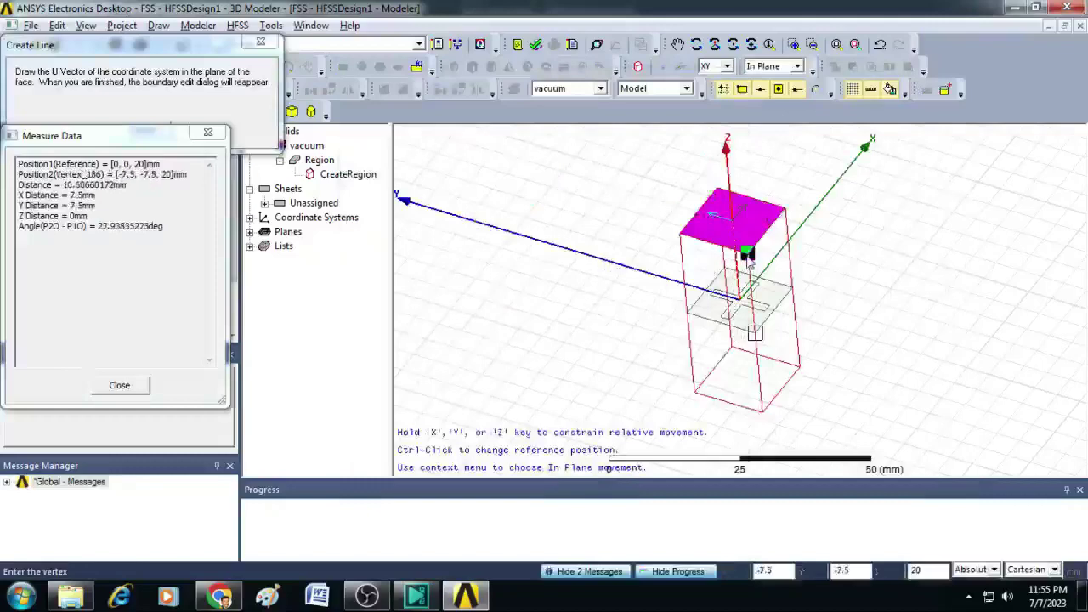
pyautogui.click(747, 254)
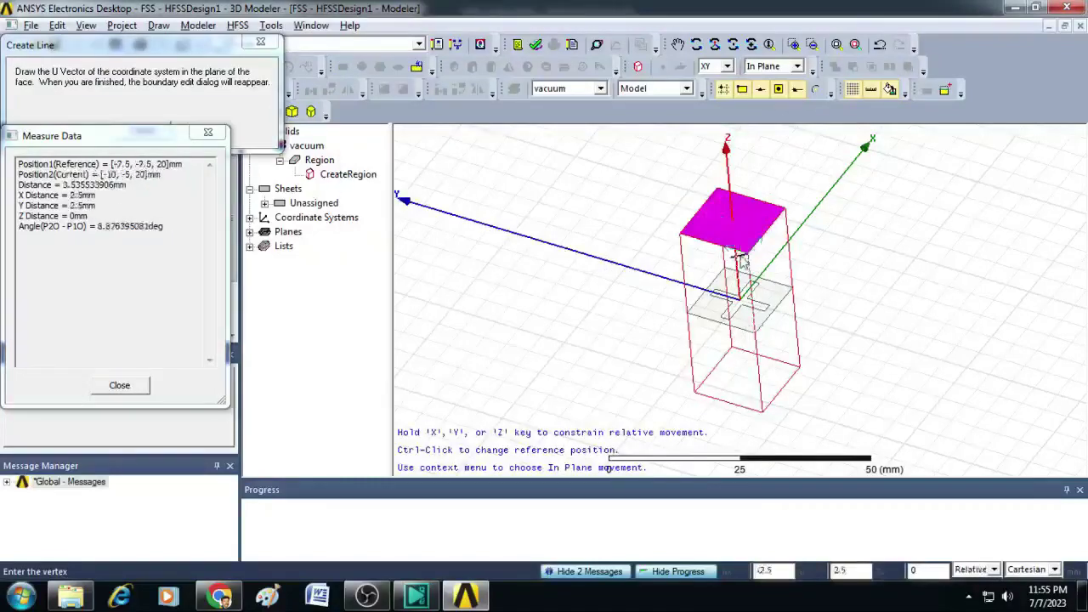
pyautogui.click(683, 240)
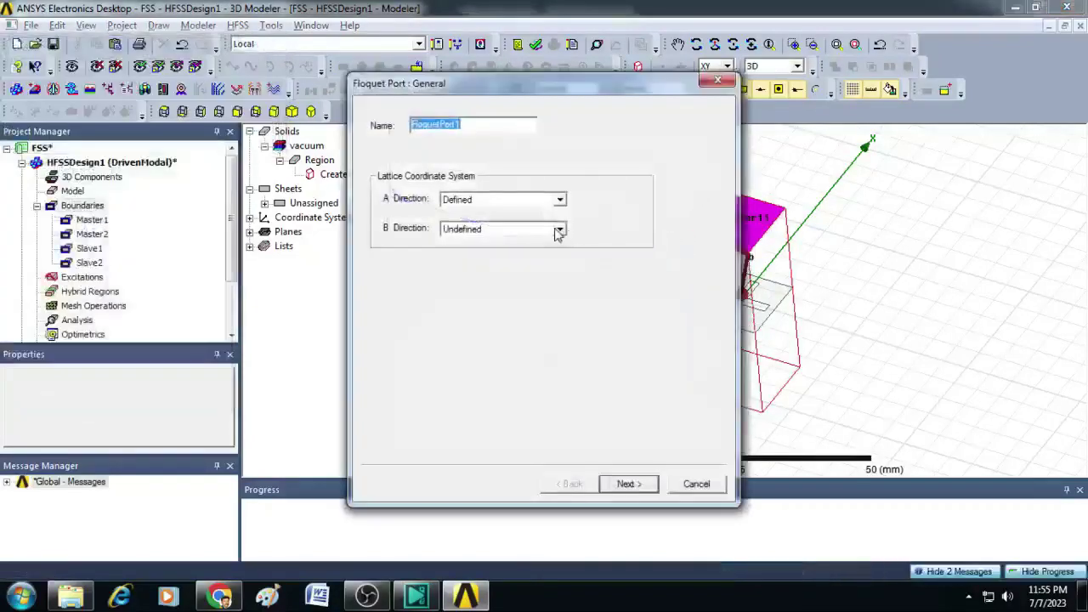
# Step: Define the port's B direction with a vector from (-7.5, -7.5, 20) mm along the adjacent top edge toward +X
pyautogui.click(559, 234)
pyautogui.click(535, 254)
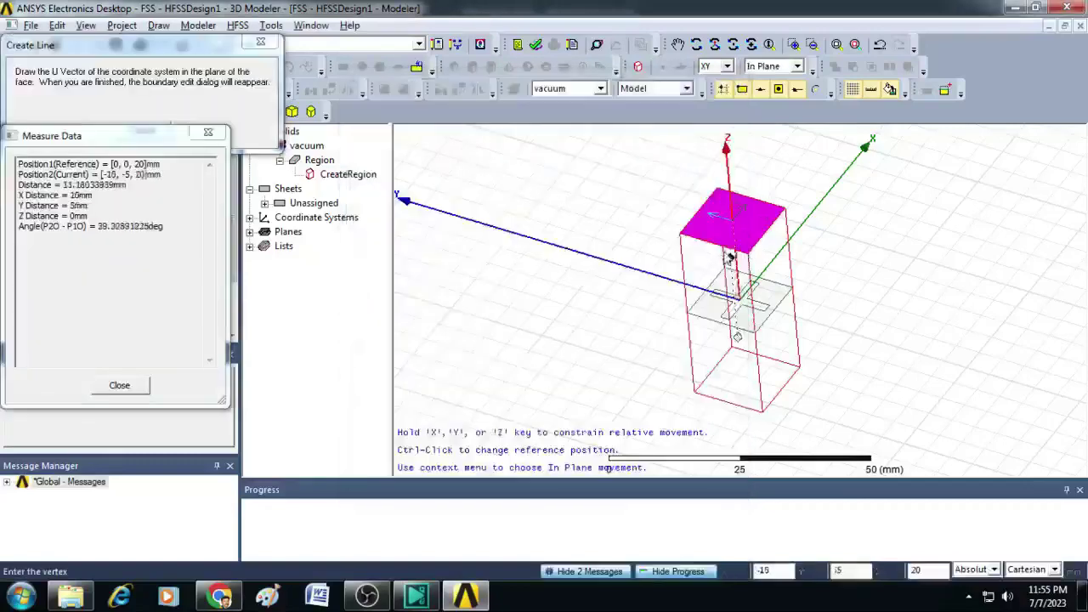
pyautogui.click(746, 254)
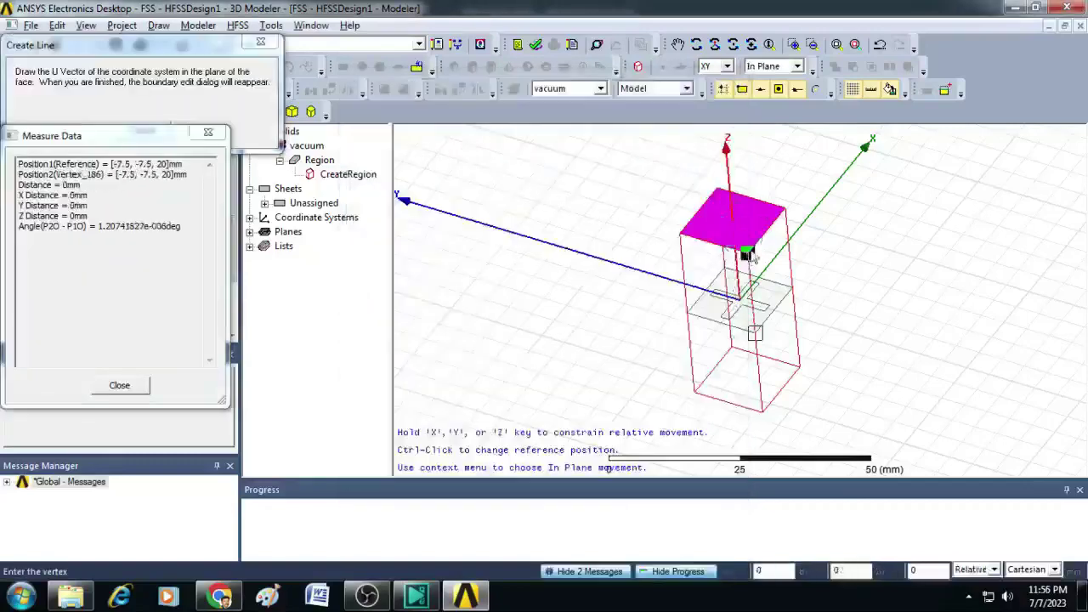
pyautogui.click(787, 216)
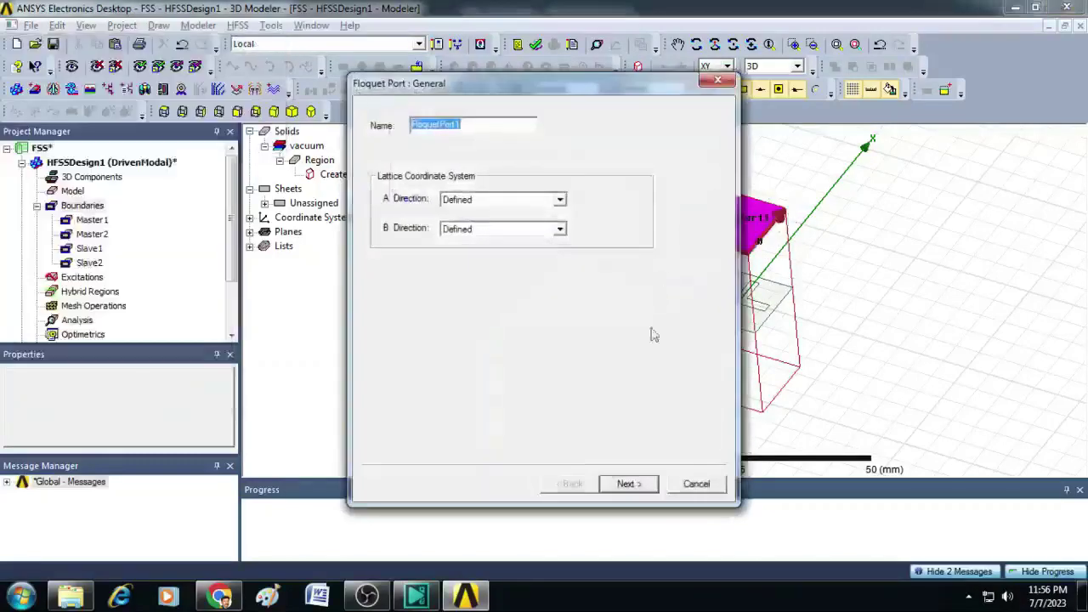
# Step: Finish the top Floquet port with the default TE and TM modes and both modes affecting refinement
pyautogui.click(625, 484)
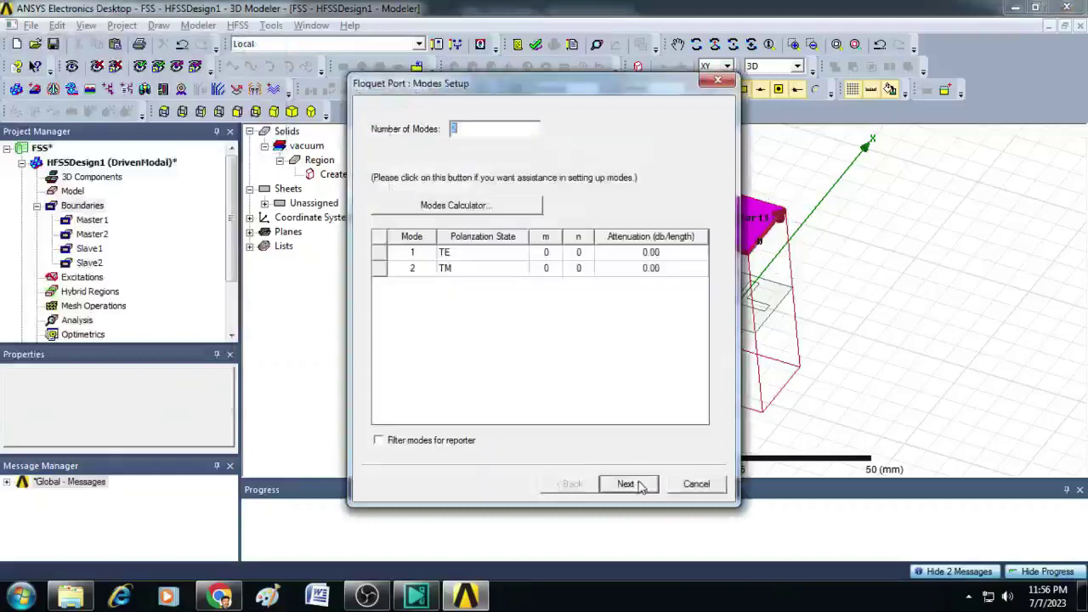
pyautogui.click(627, 484)
pyautogui.click(626, 484)
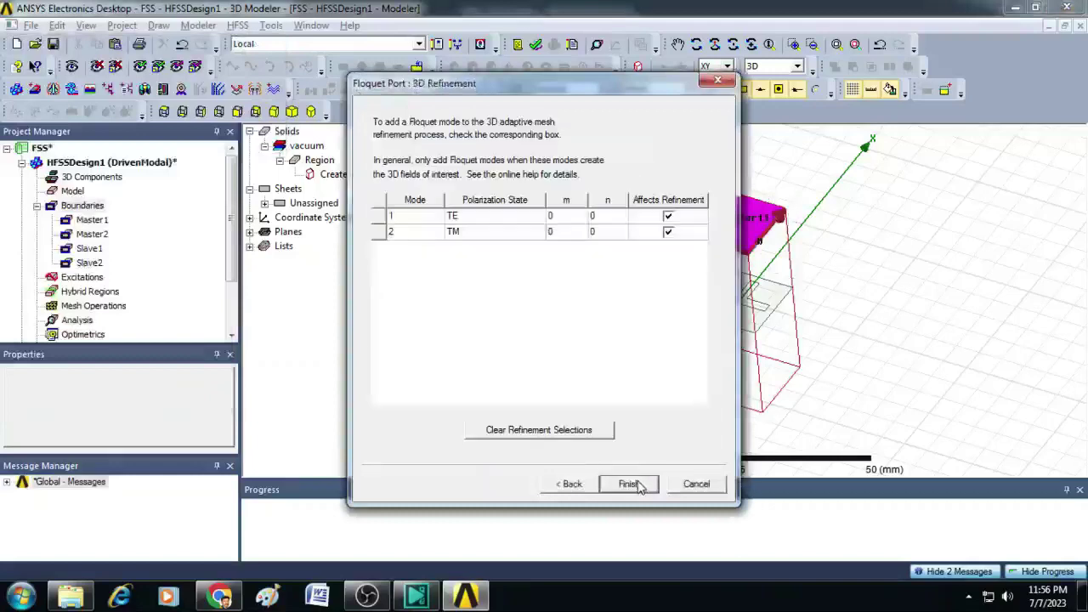
pyautogui.click(629, 483)
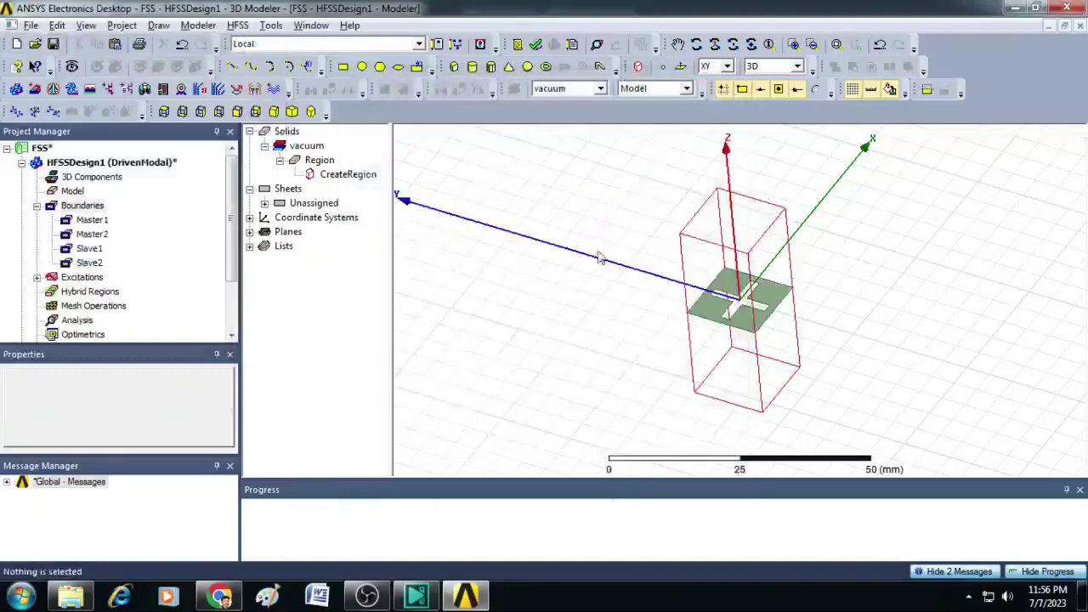
# Step: Start a Floquet Port excitation on the region's bottom (-Z) face and define its A and B directions along two adjacent edges
pyautogui.click(714, 44)
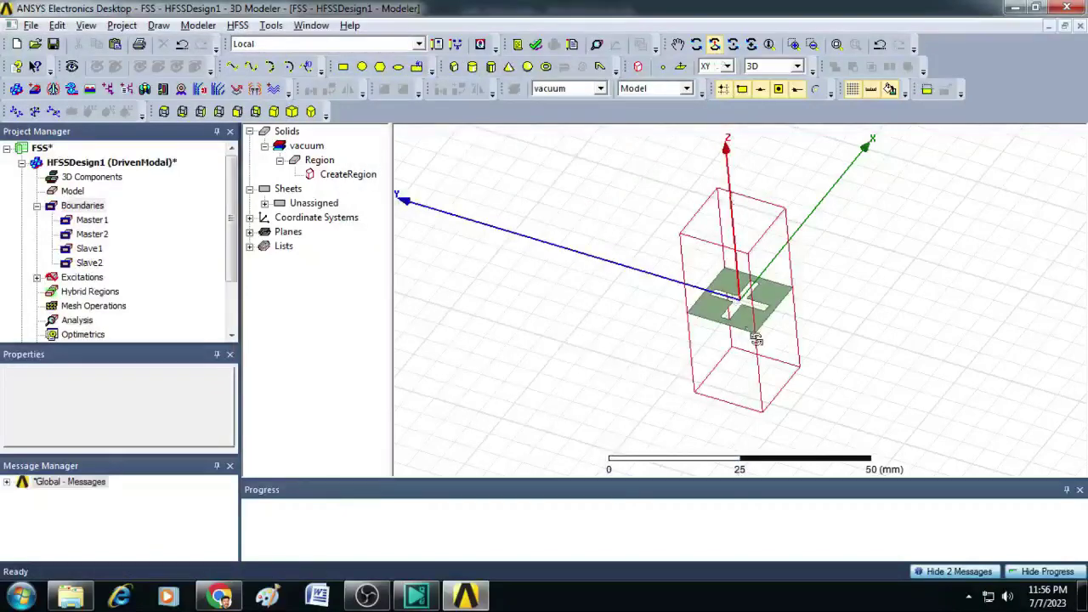
pyautogui.moveTo(755, 332); pyautogui.dragTo(769, 159)
pyautogui.rightClick(839, 201)
pyautogui.click(905, 54)
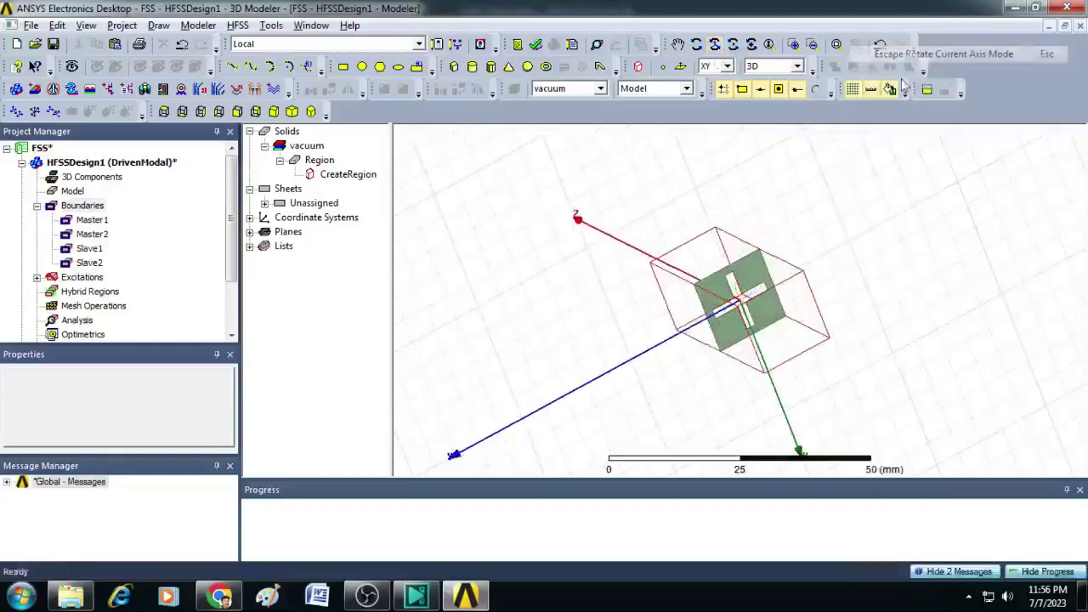
pyautogui.click(792, 328)
pyautogui.rightClick(791, 328)
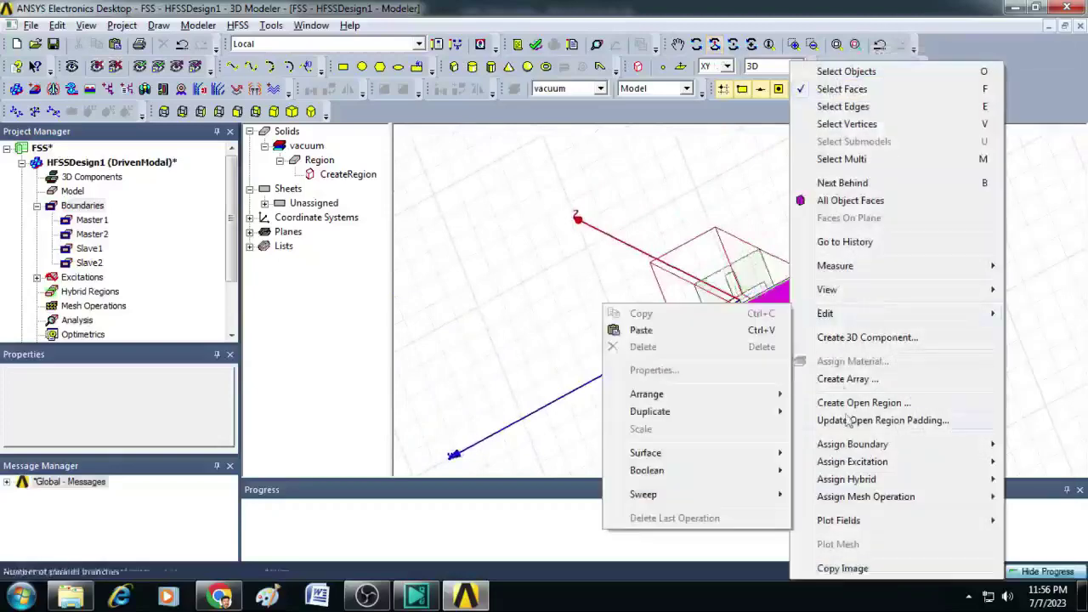
pyautogui.moveTo(862, 469)
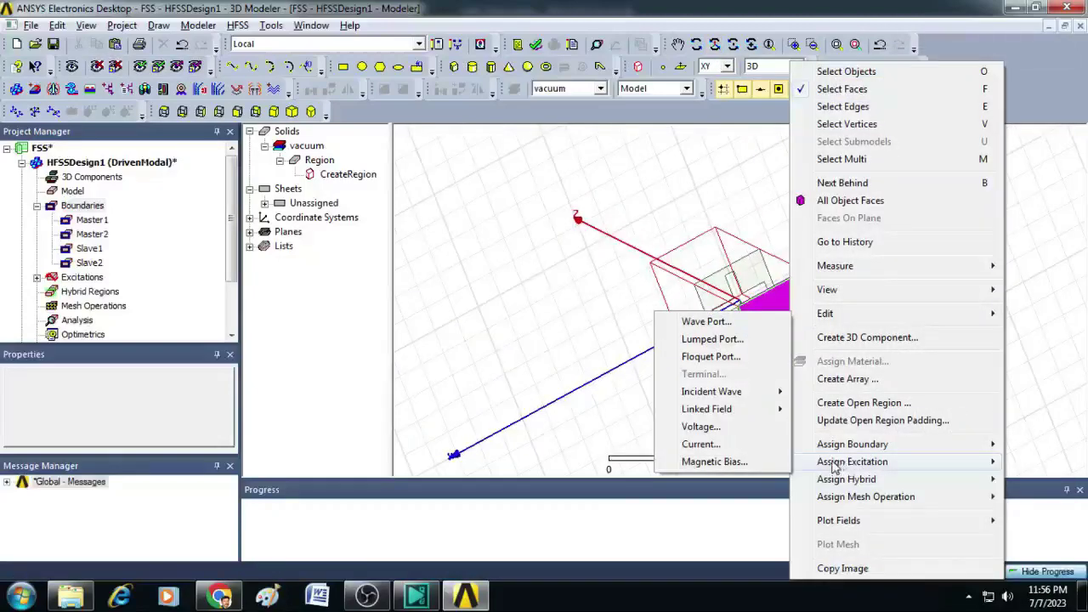
pyautogui.click(736, 357)
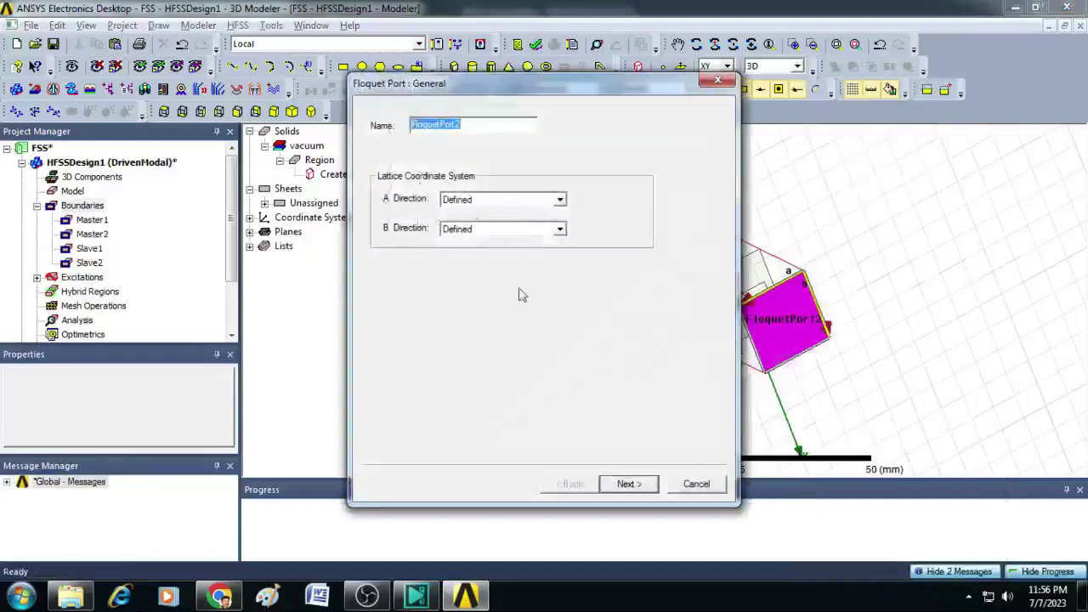
# Step: Finish the bottom face's Floquet port, keeping the default mode and 3D refinement settings
pyautogui.click(633, 485)
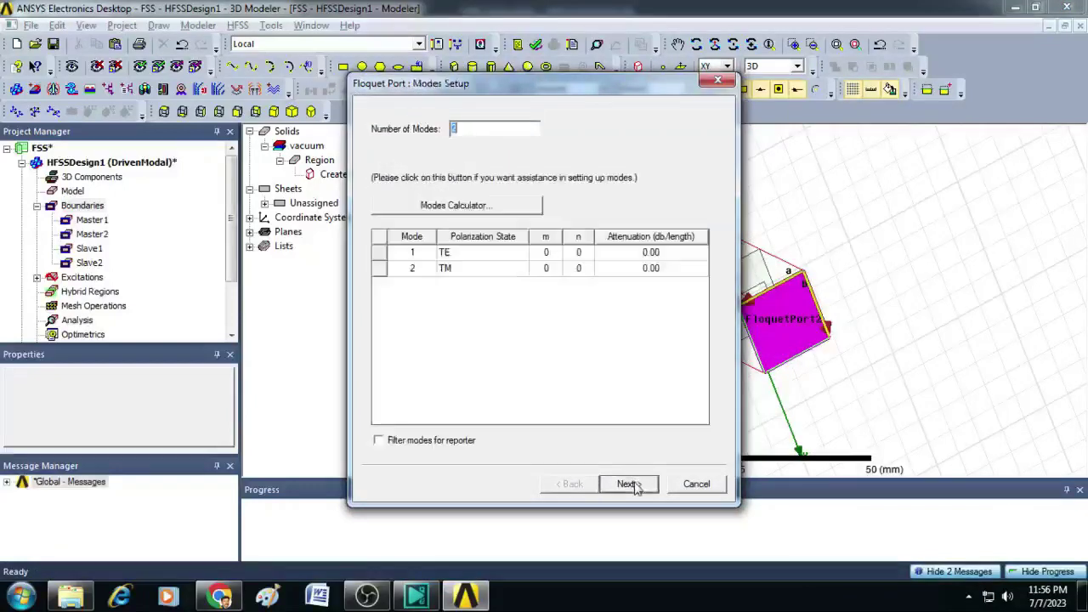
pyautogui.click(634, 485)
pyautogui.click(634, 484)
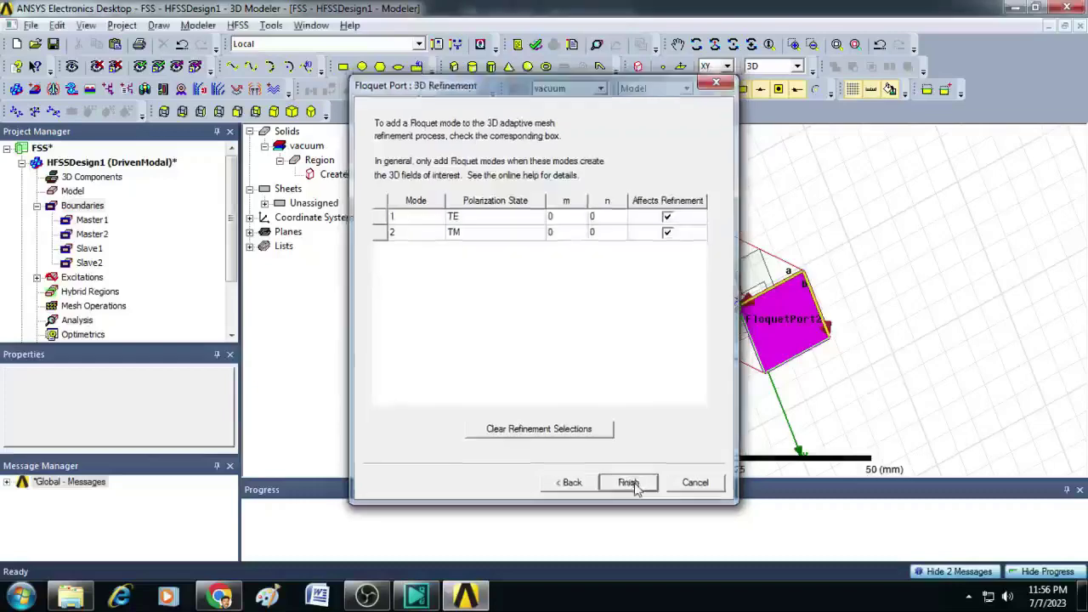
pyautogui.click(634, 484)
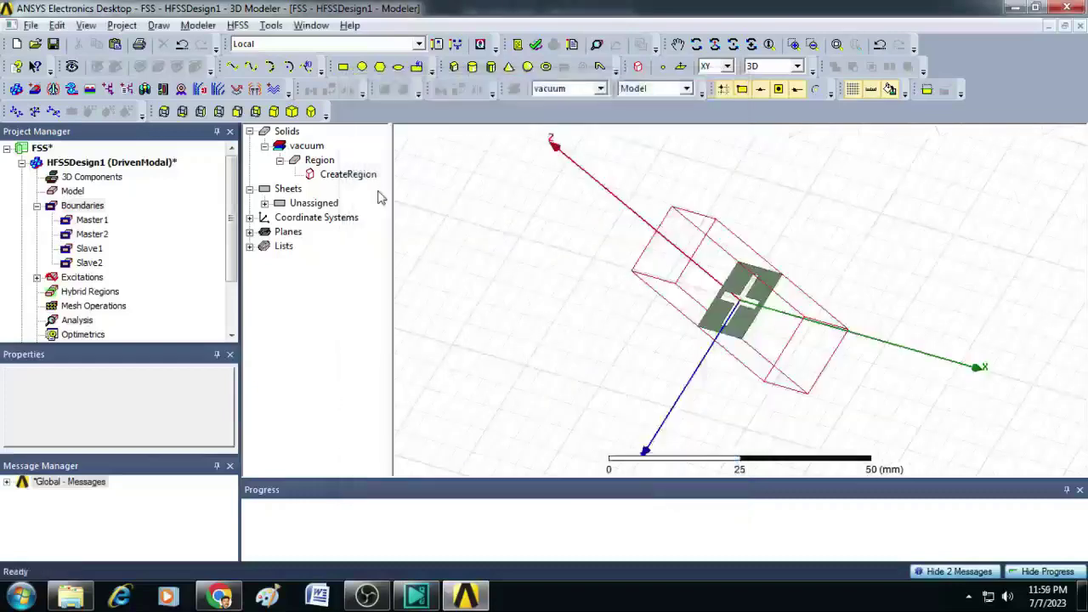
# Step: Add a driven solution setup with a solution frequency of 12.5 GHz
pyautogui.rightClick(78, 321)
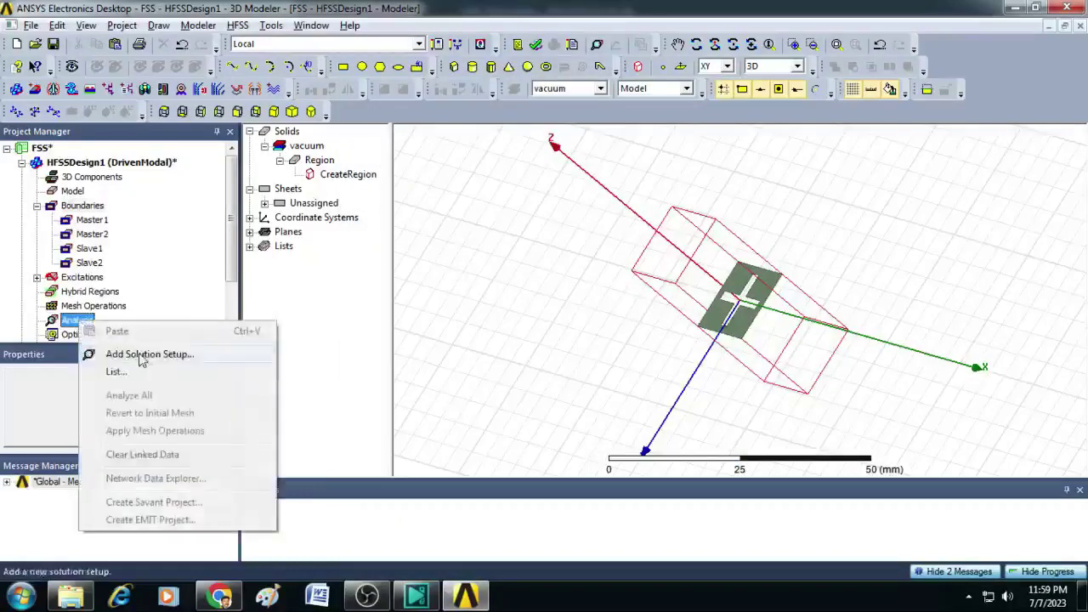
pyautogui.click(144, 360)
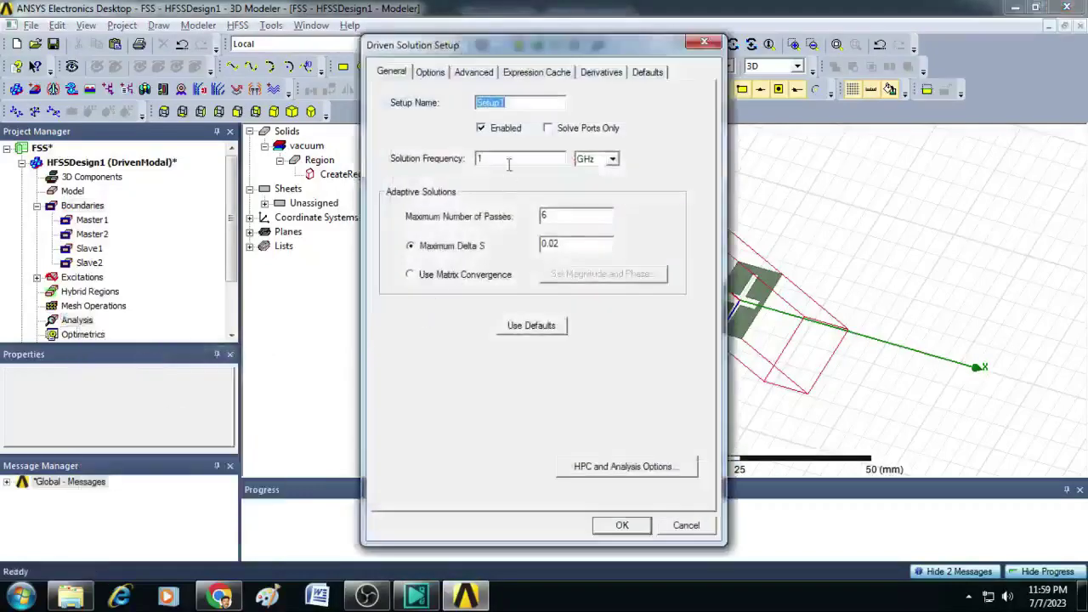
pyautogui.click(496, 158)
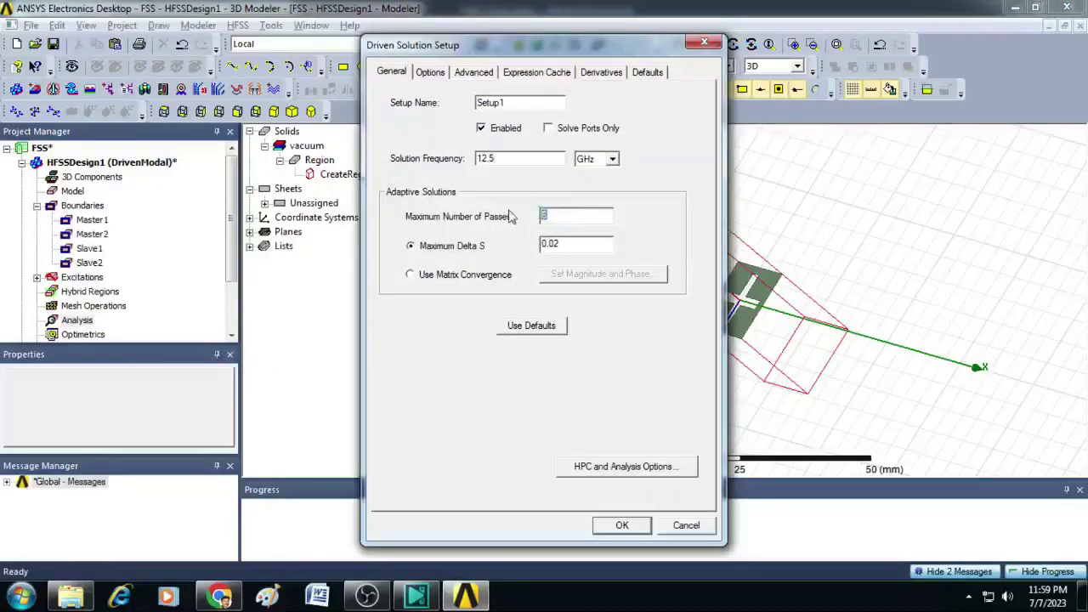
pyautogui.click(620, 525)
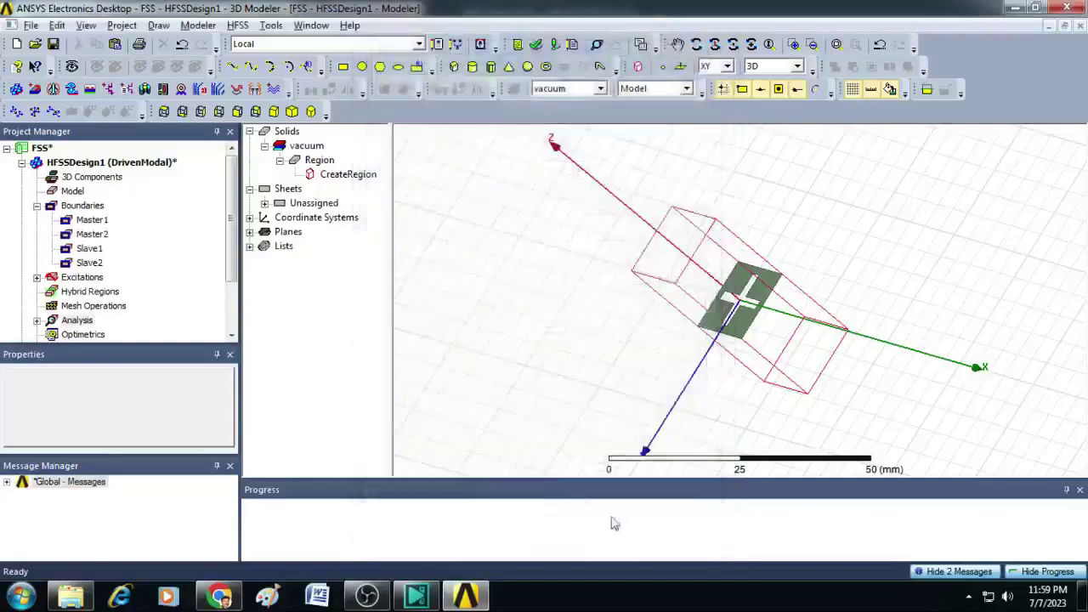
# Step: Add an interpolating frequency sweep to Setup1 with a start of 10 GHz and an end of 15 GHz
pyautogui.click(38, 320)
pyautogui.scroll(-1, 115, 334)
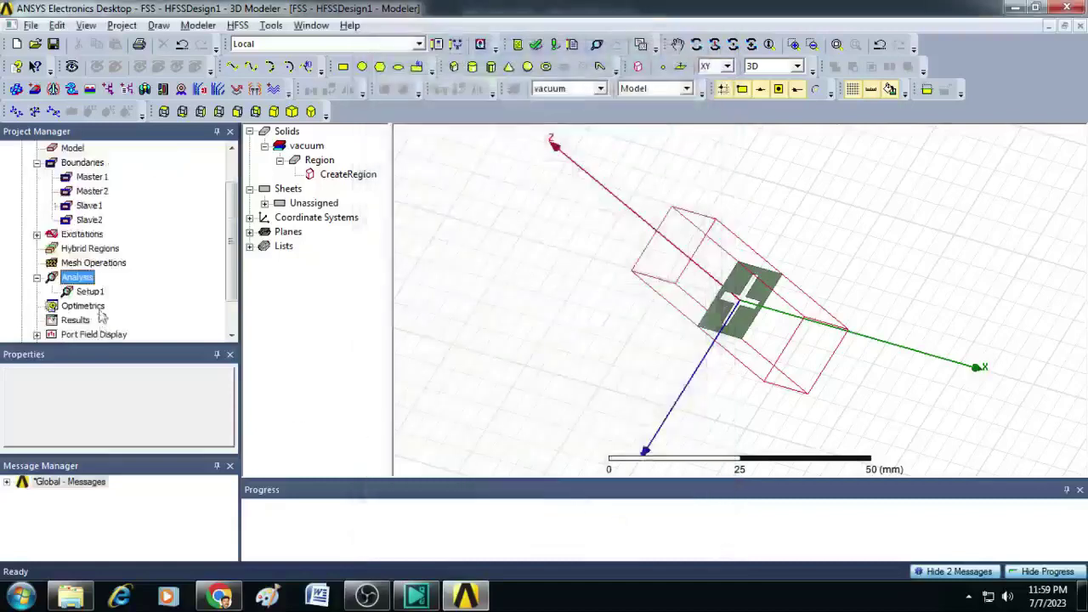
pyautogui.click(92, 292)
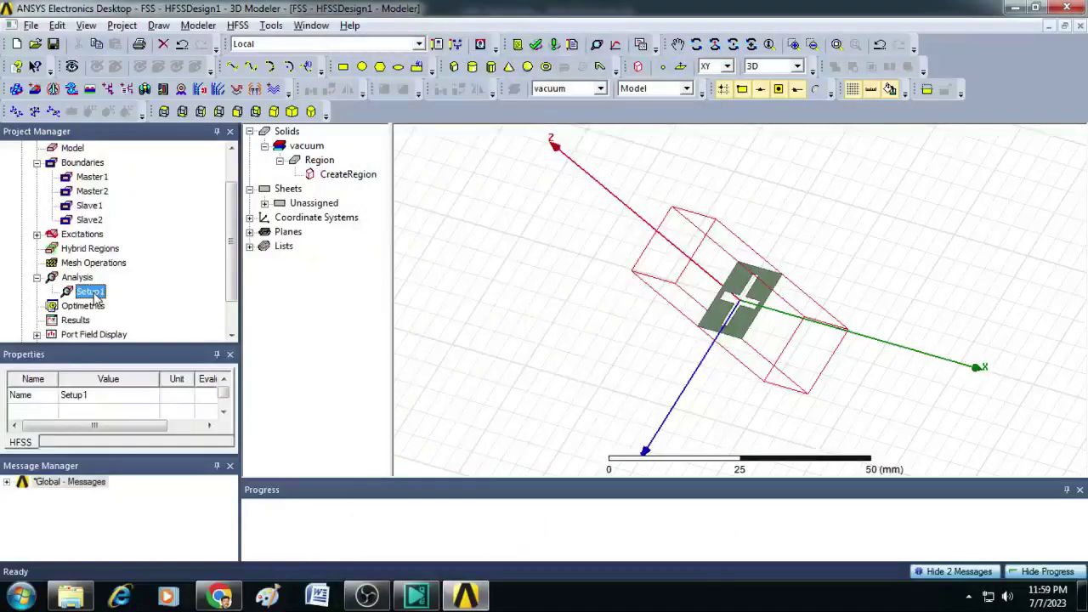
pyautogui.rightClick(93, 293)
pyautogui.click(189, 297)
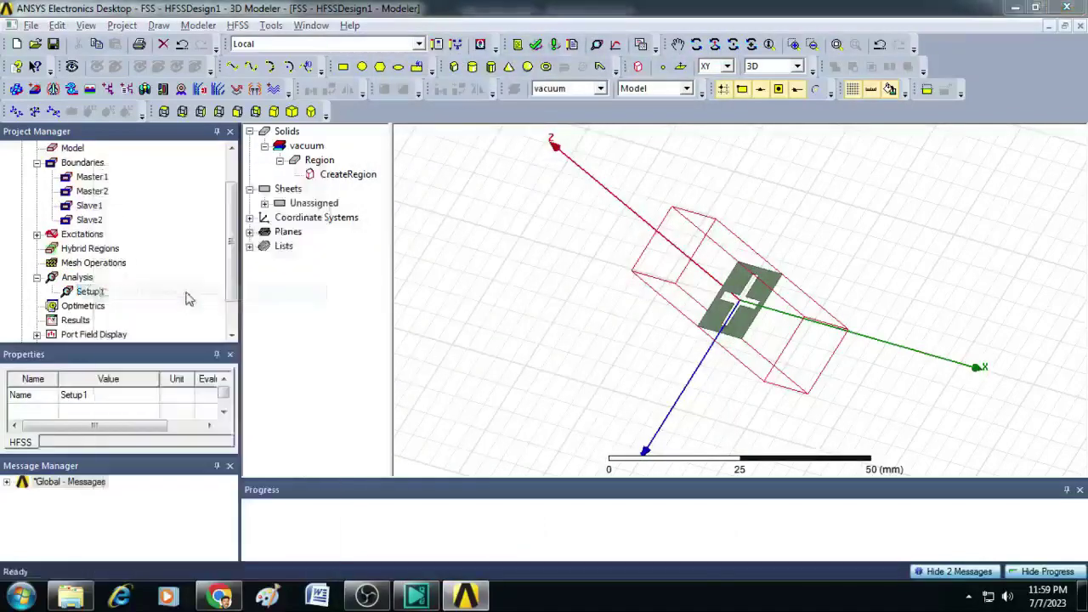
pyautogui.doubleClick(229, 257)
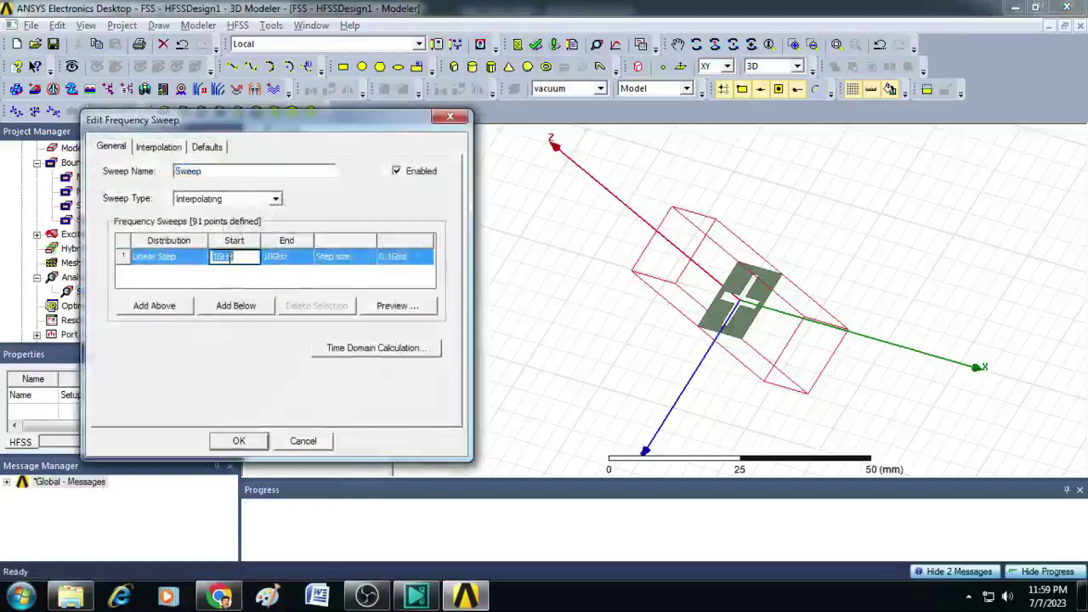
pyautogui.write('10GHz')
pyautogui.doubleClick(281, 258)
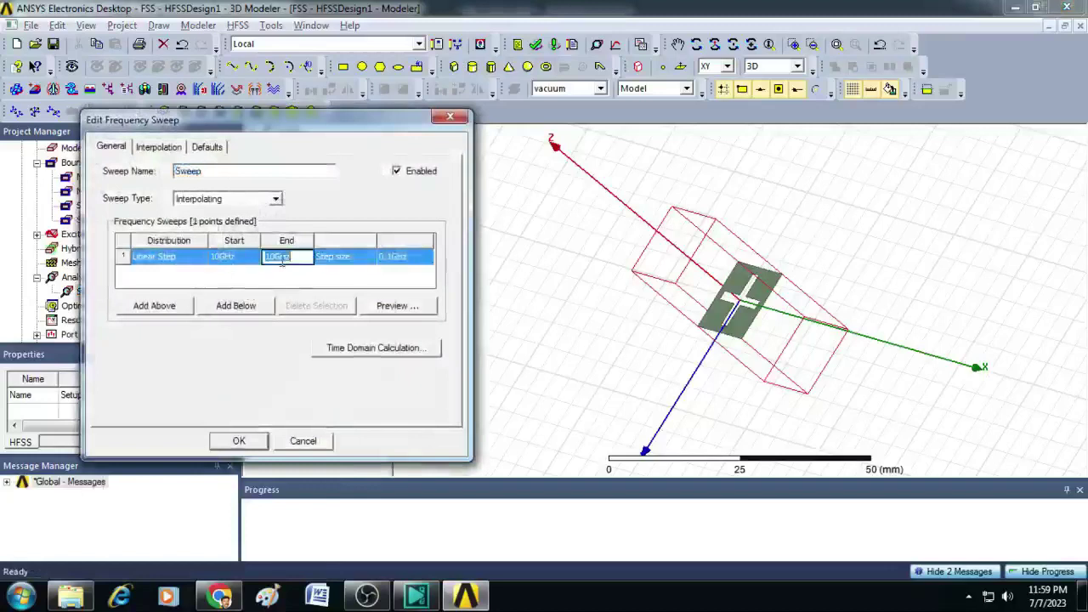
pyautogui.write('15')
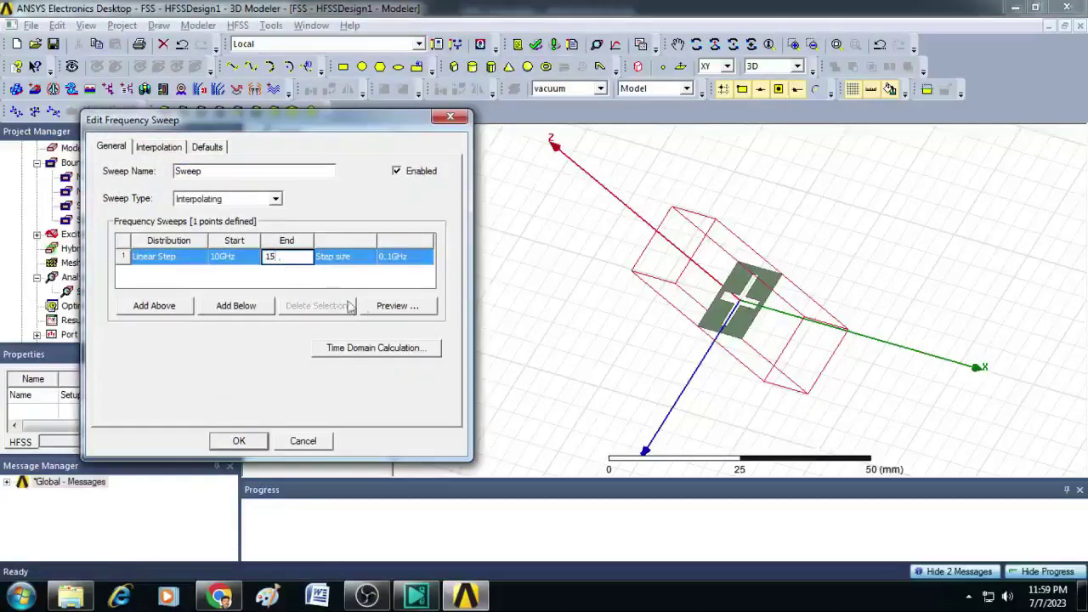
pyautogui.write('GHz')
# Step: Set the sweep's distribution to Linear Count with 201 points and confirm the sweep
pyautogui.click(167, 259)
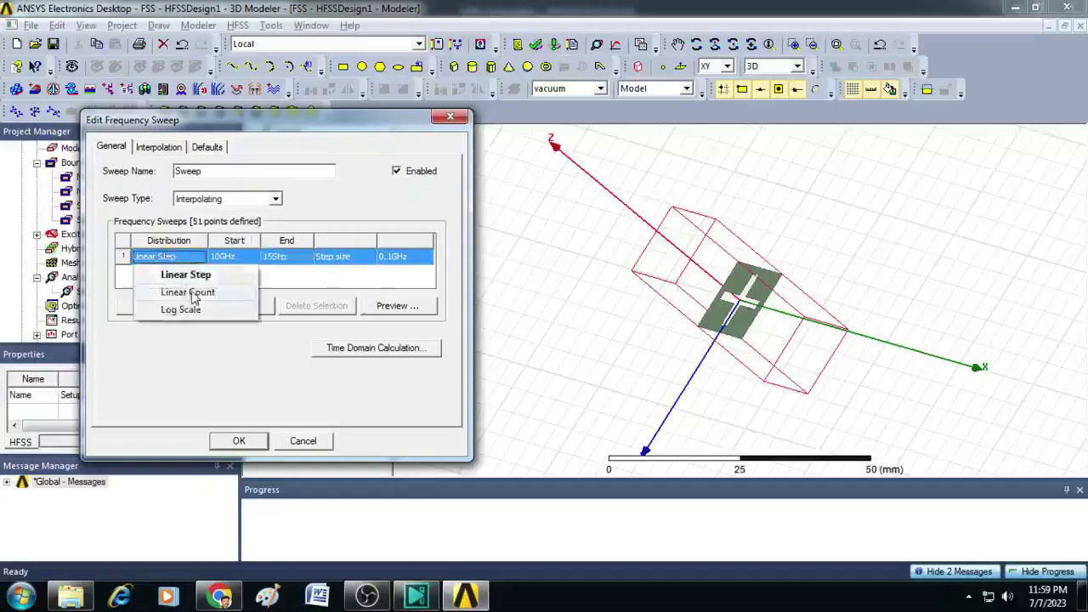
pyautogui.click(192, 292)
pyautogui.click(391, 257)
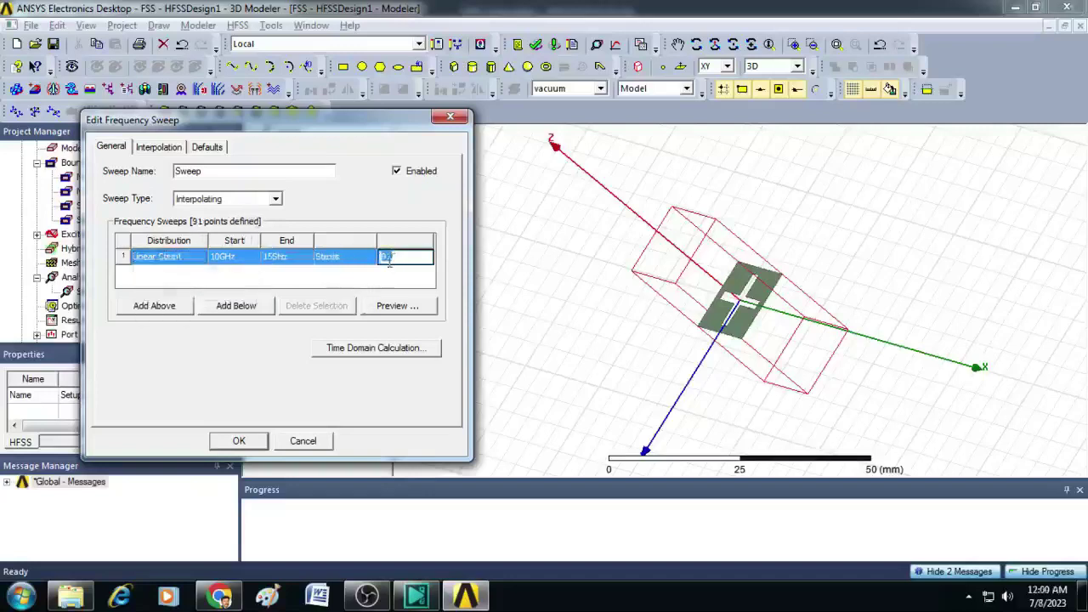
pyautogui.write('20')
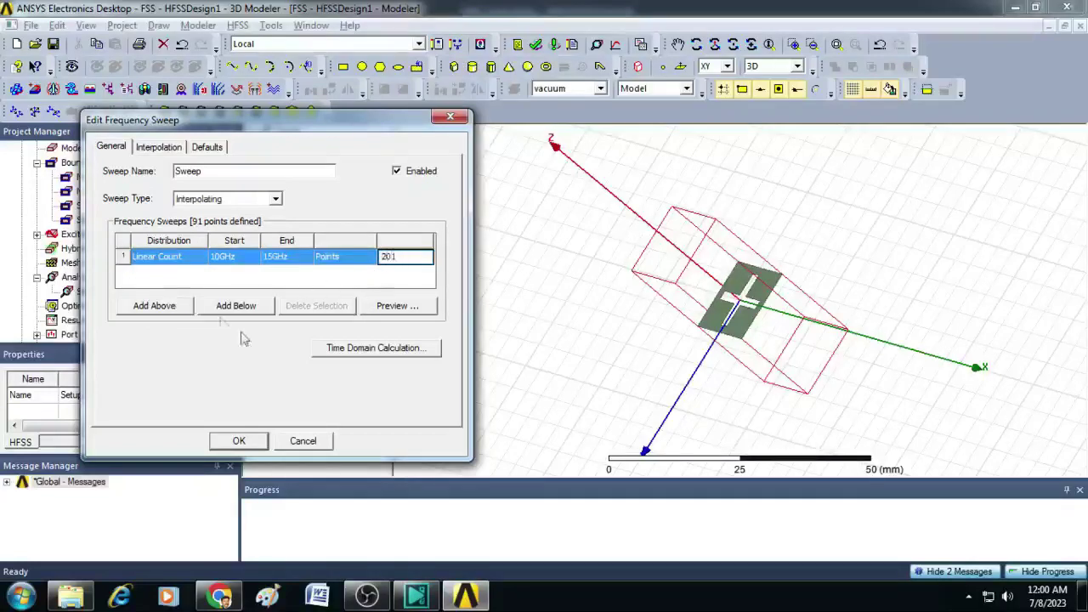
pyautogui.click(242, 441)
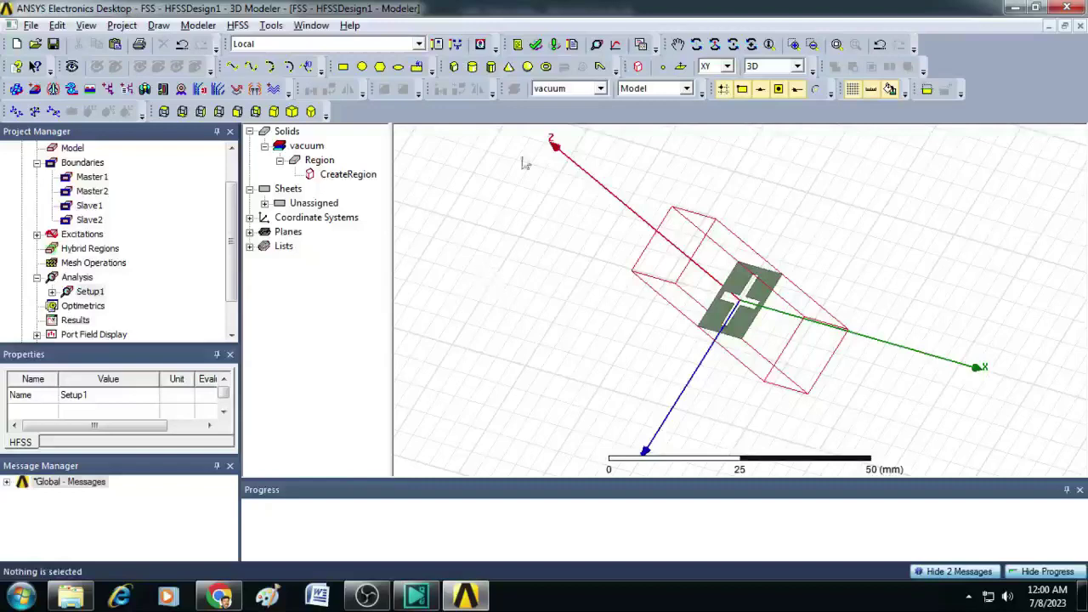
# Step: Run the validation check on the design and start the full analysis
pyautogui.click(536, 47)
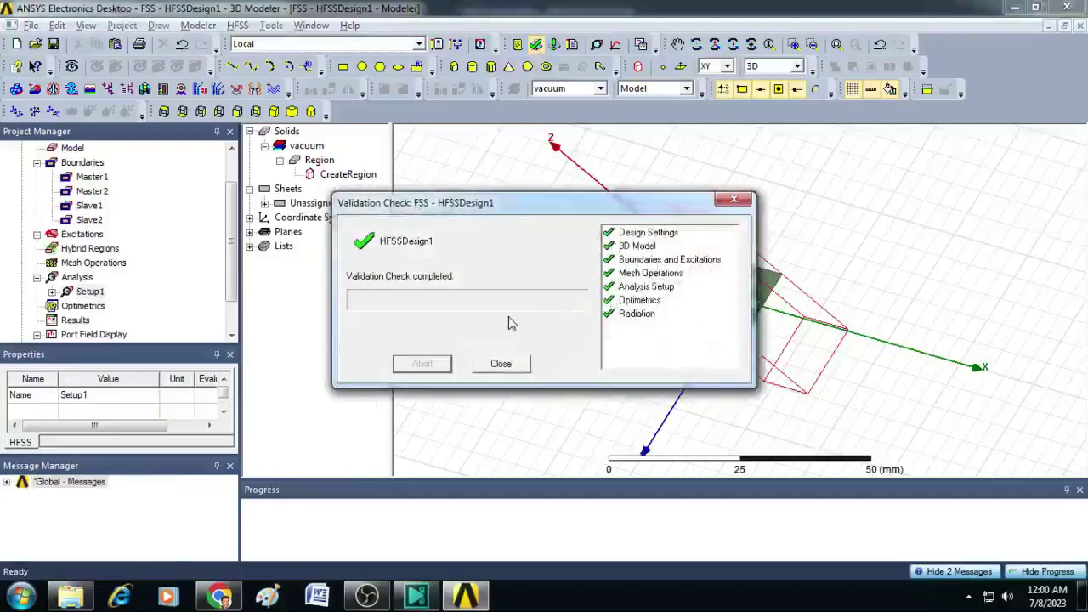
pyautogui.click(501, 362)
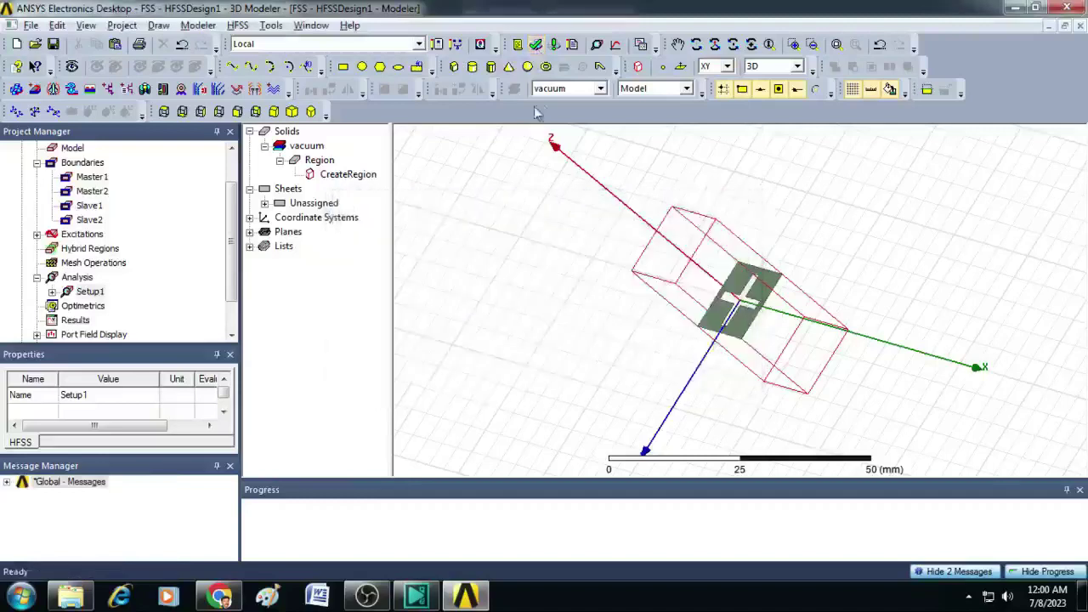
pyautogui.click(557, 47)
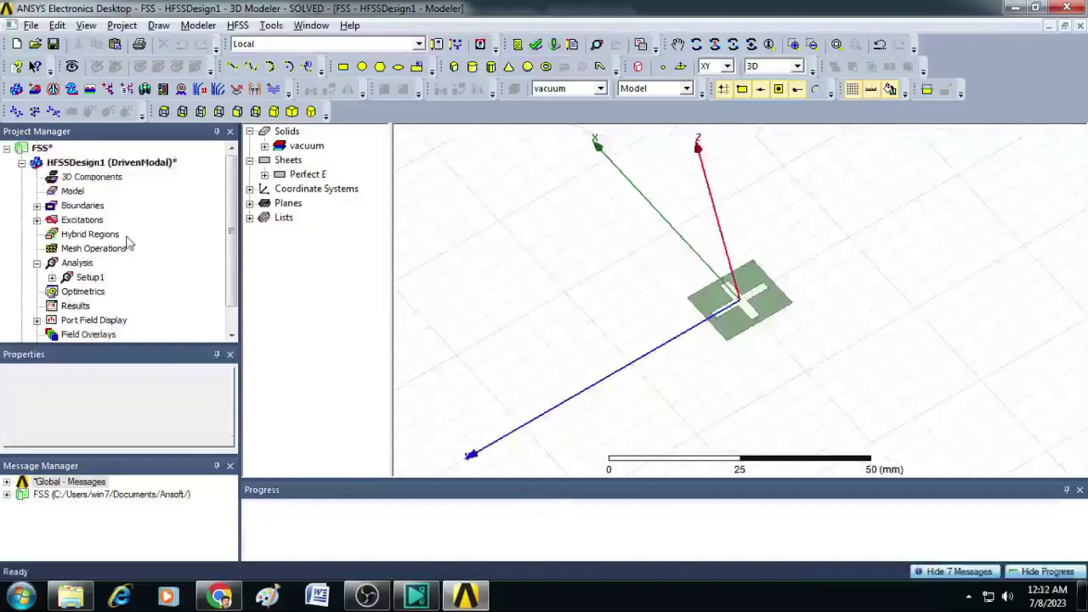
# Step: Create a rectangular modal solution data plot of S(FloquetPort1:1,FloquetPort1:1) and S(FloquetPort1:1,FloquetPort2:1) in dB, filtering the quantities by (FloquetPort1:1,*)
pyautogui.rightClick(74, 308)
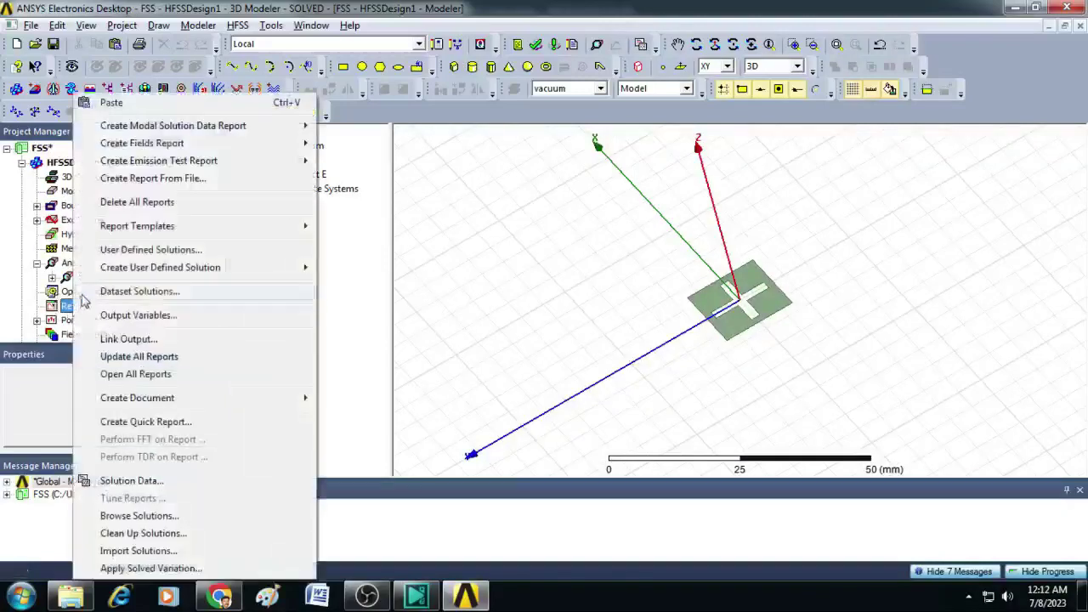
pyautogui.moveTo(180, 127)
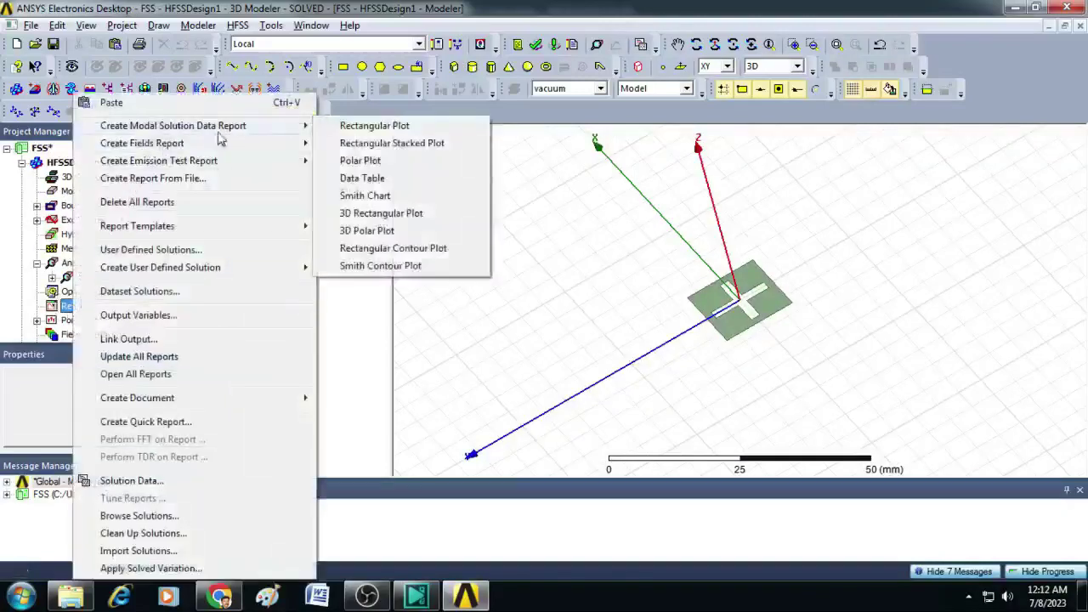
pyautogui.click(390, 128)
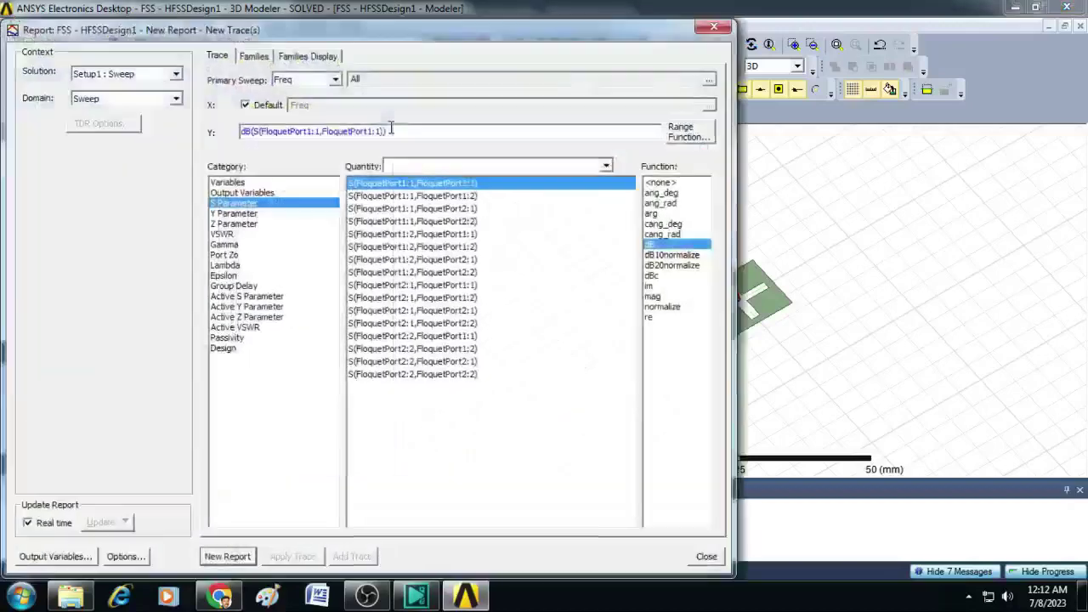
pyautogui.click(605, 166)
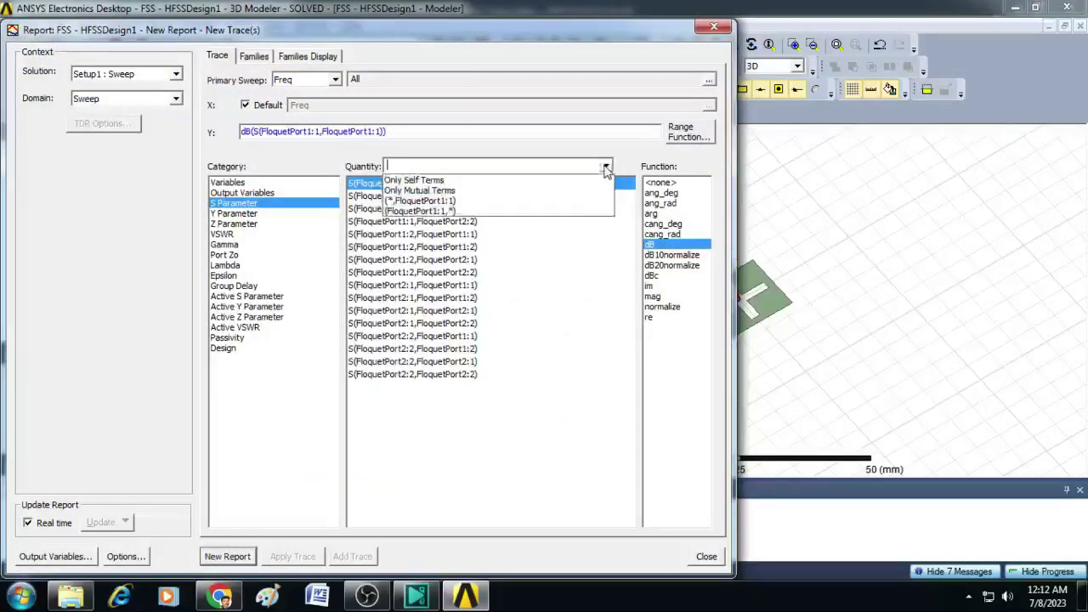
pyautogui.click(544, 210)
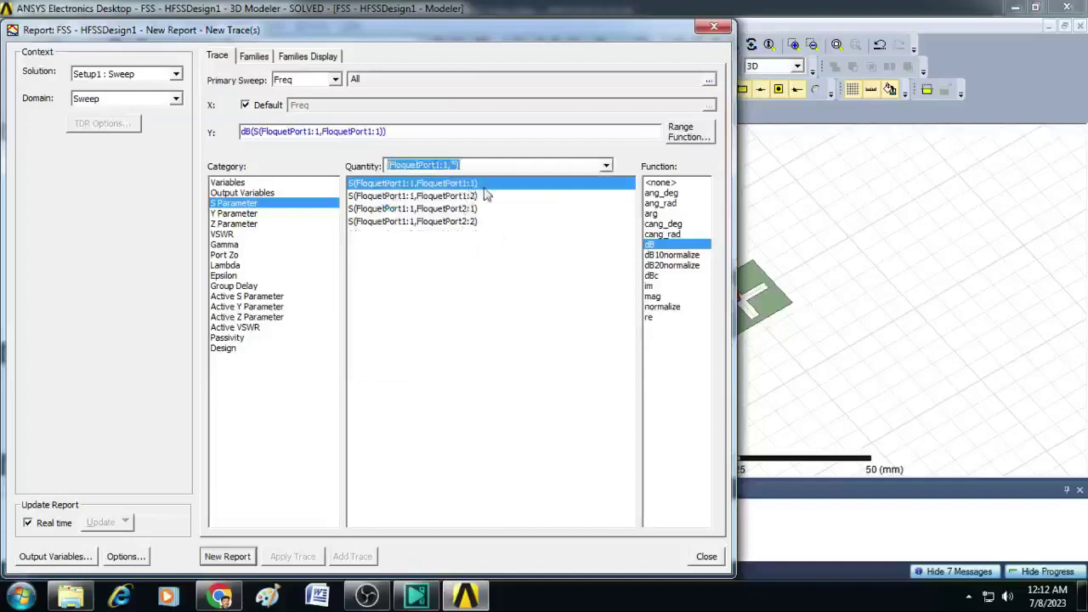
pyautogui.keyDown('ctrl'); pyautogui.click(468, 209); pyautogui.keyUp('ctrl')
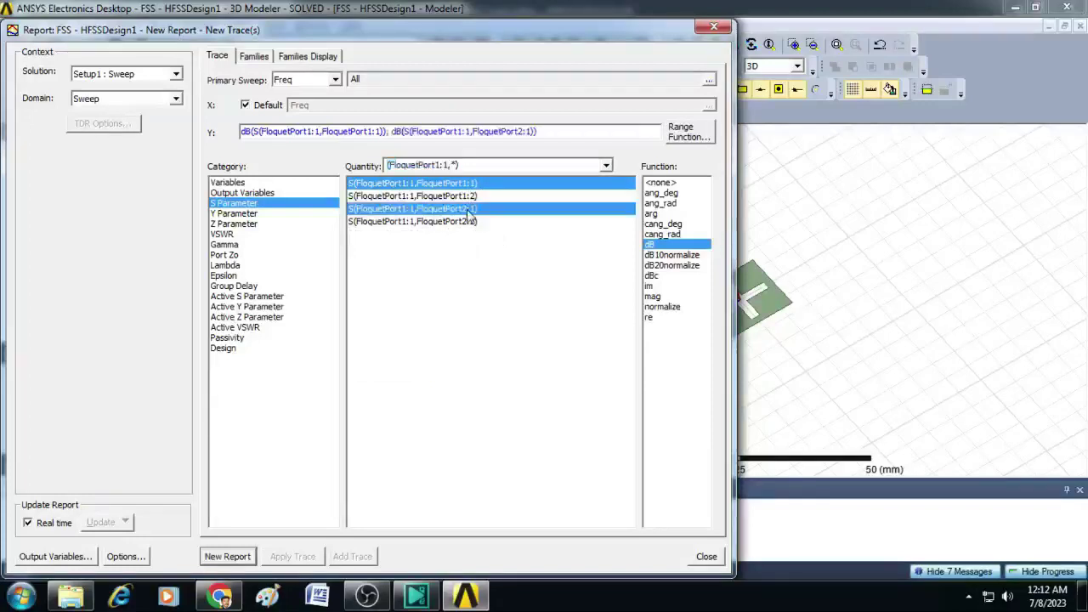
pyautogui.click(228, 557)
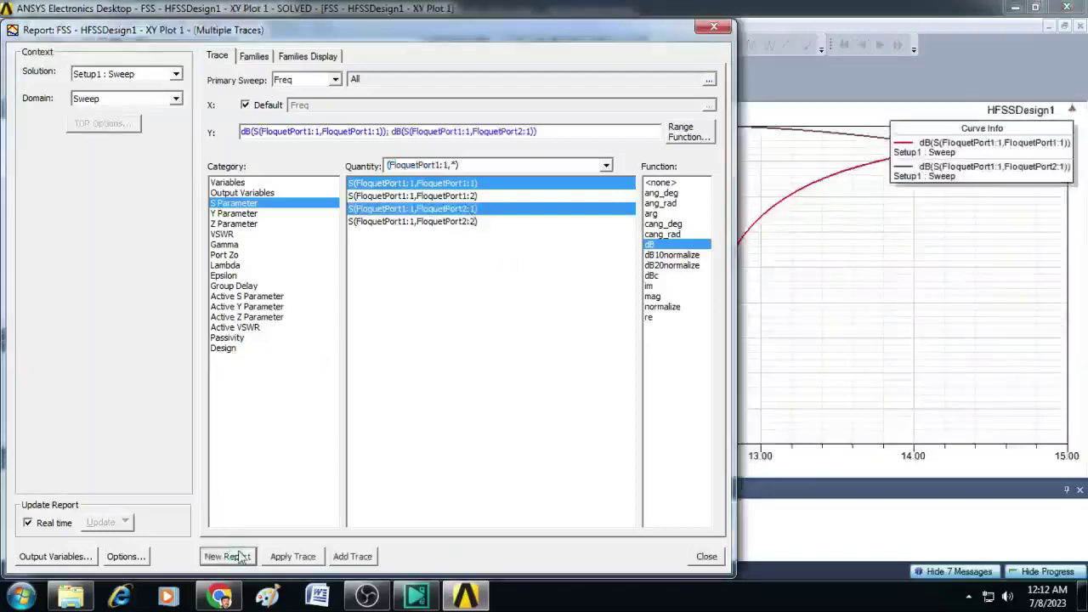
pyautogui.click(714, 27)
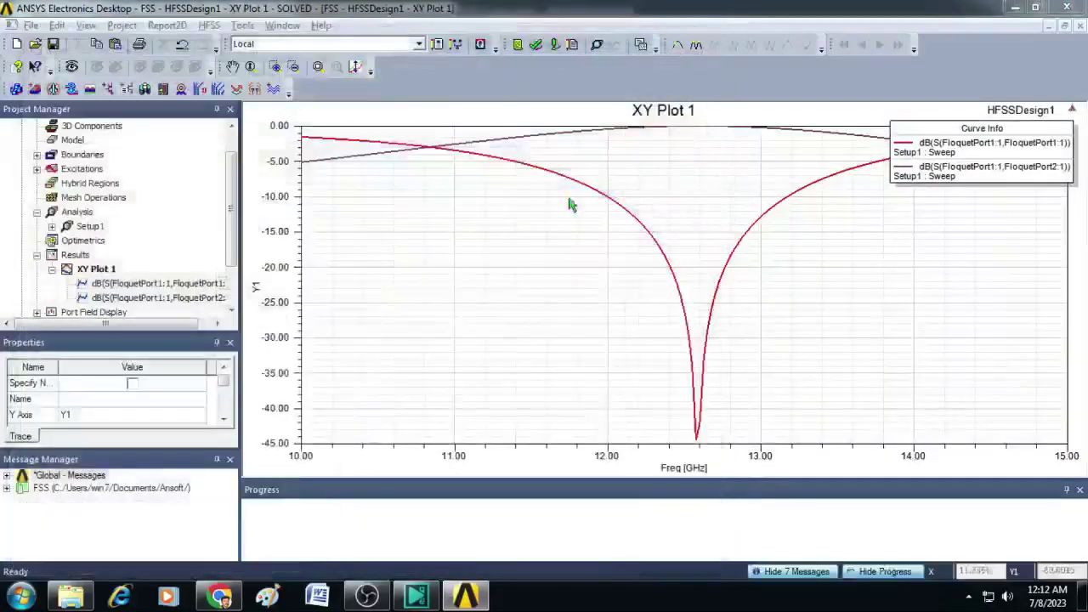
# Step: Place a marker on the reflection curve's minimum at about 12.58 GHz and move the marker table into the empty plot area beside the dip
pyautogui.click(679, 45)
pyautogui.click(697, 438)
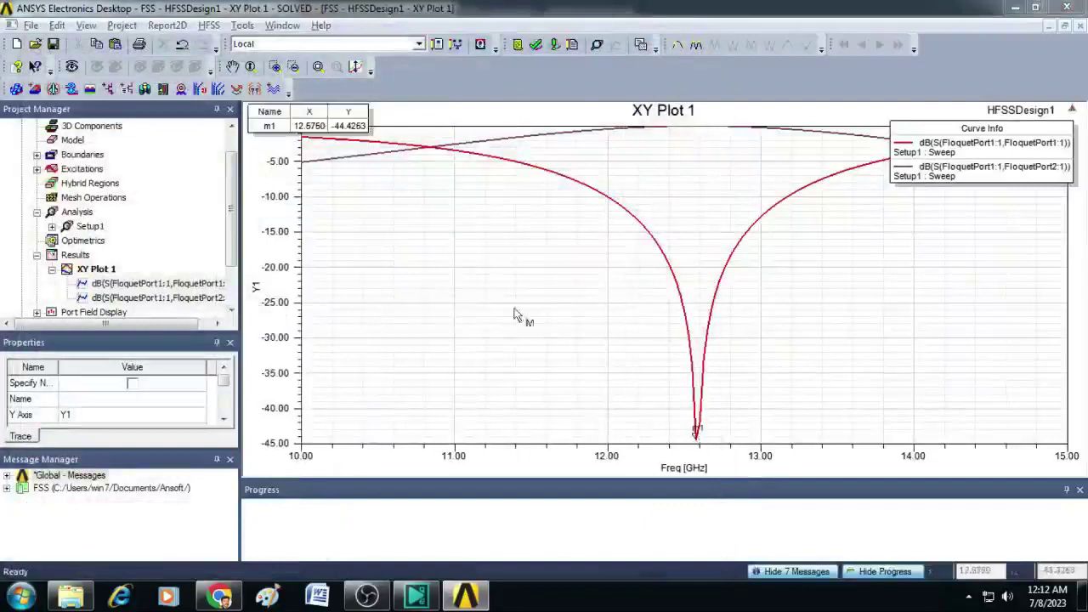
pyautogui.rightClick(409, 224)
pyautogui.click(456, 229)
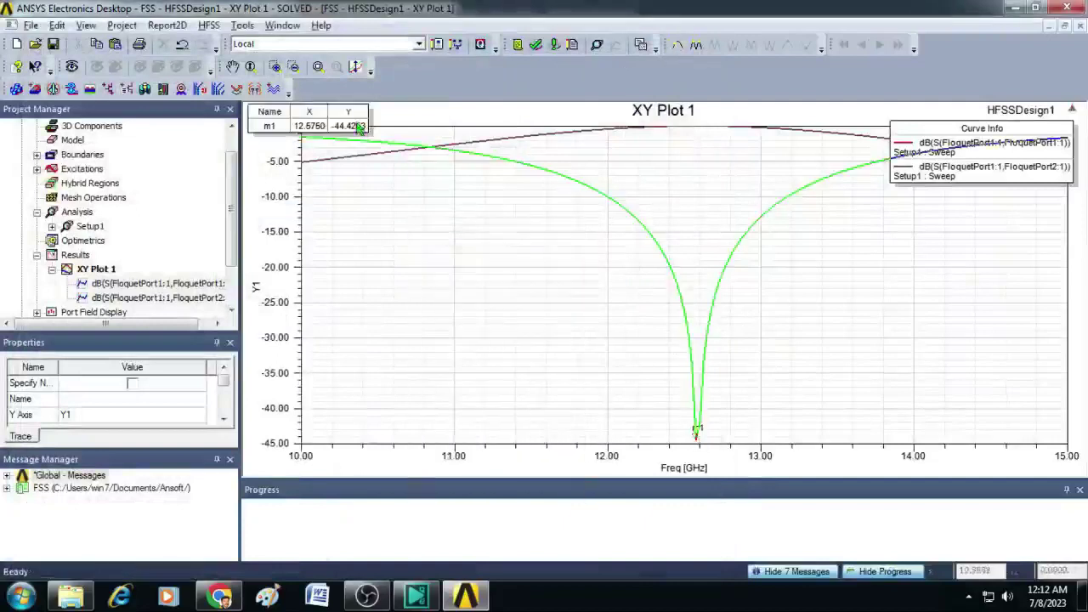
pyautogui.moveTo(564, 308); pyautogui.dragTo(614, 355)
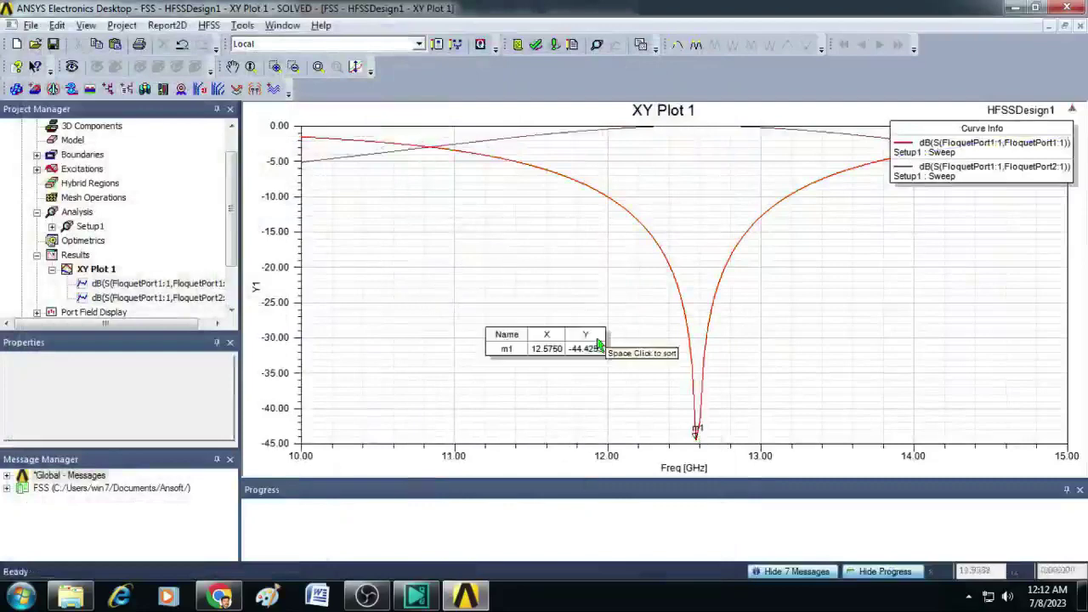
pyautogui.click(770, 381)
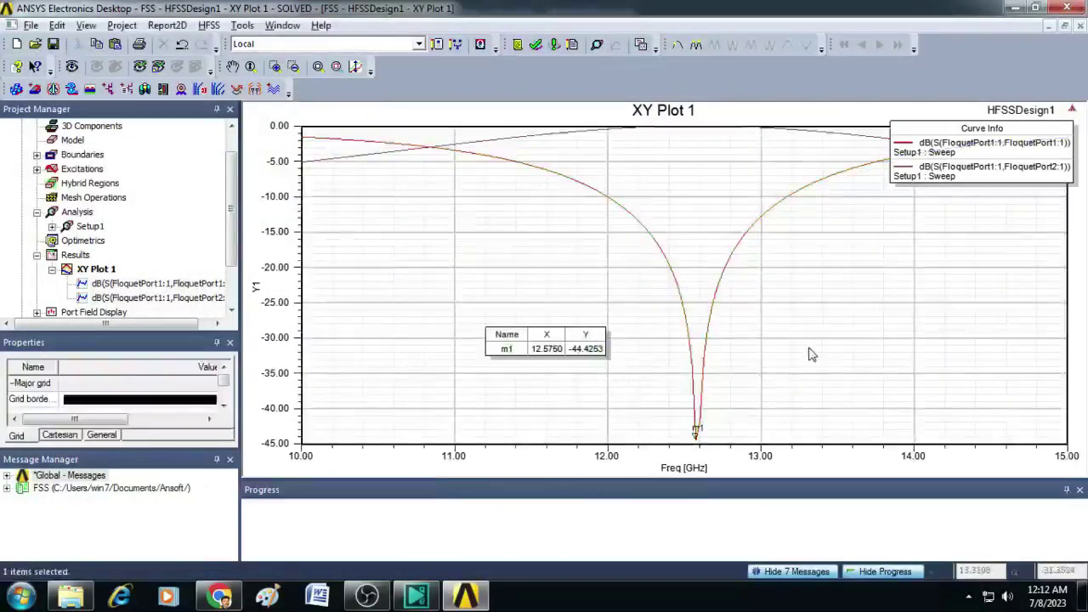